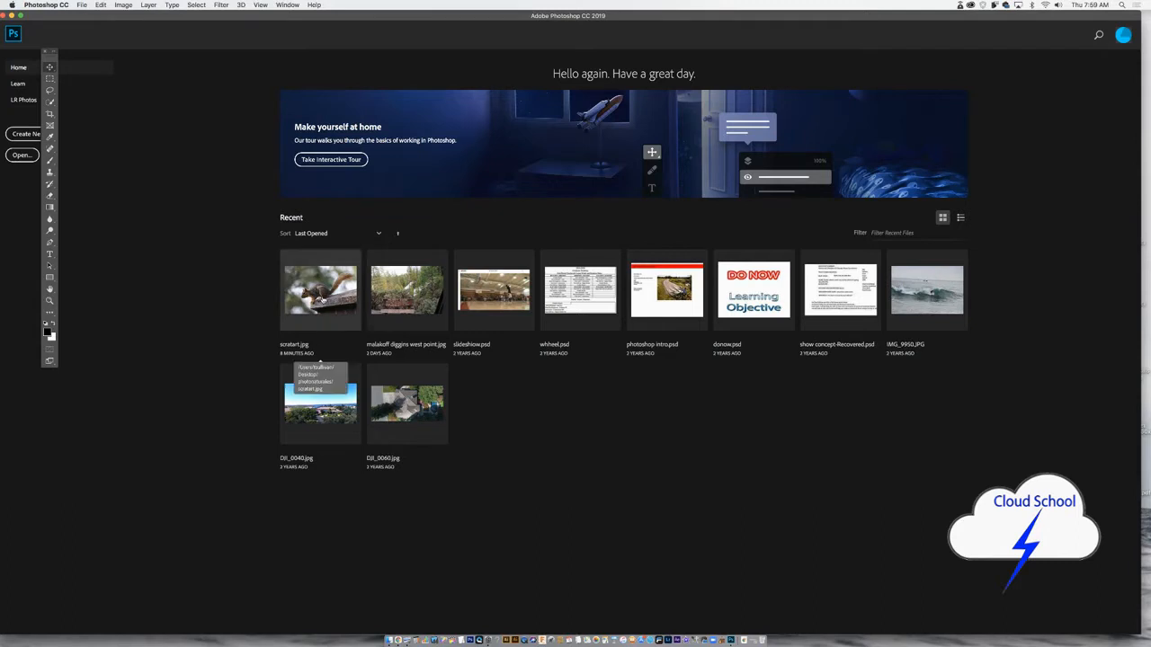
Open the recent file scratart.jpg and turn off Show Transform Controls for the Move tool
left_click(322, 295)
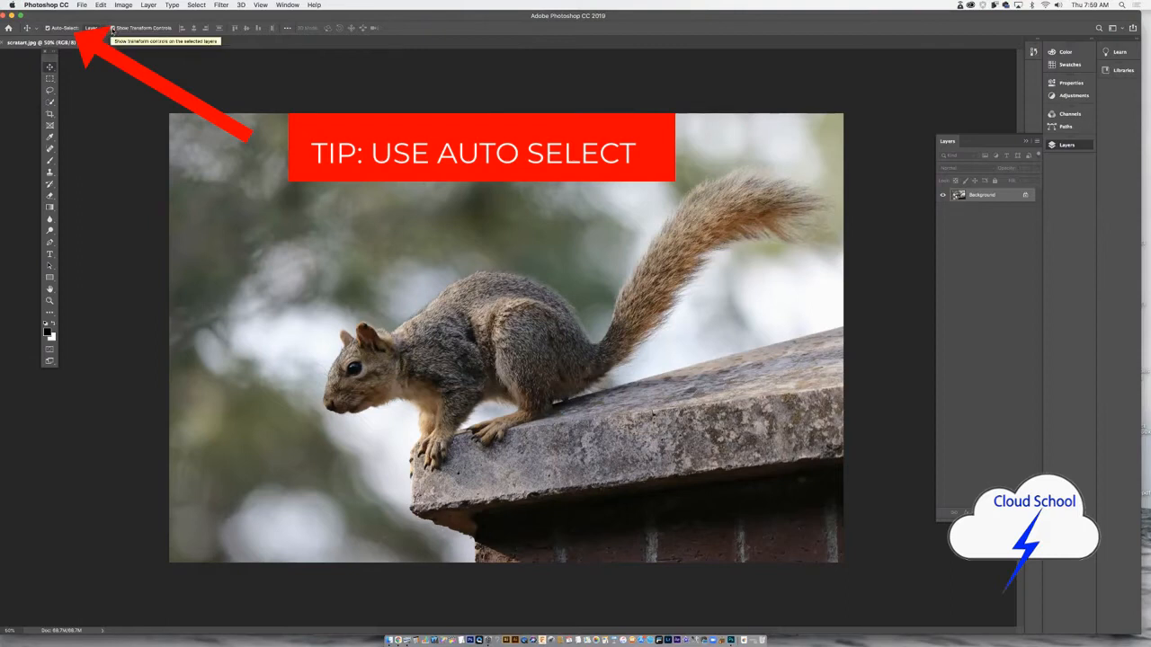
left_click(112, 29)
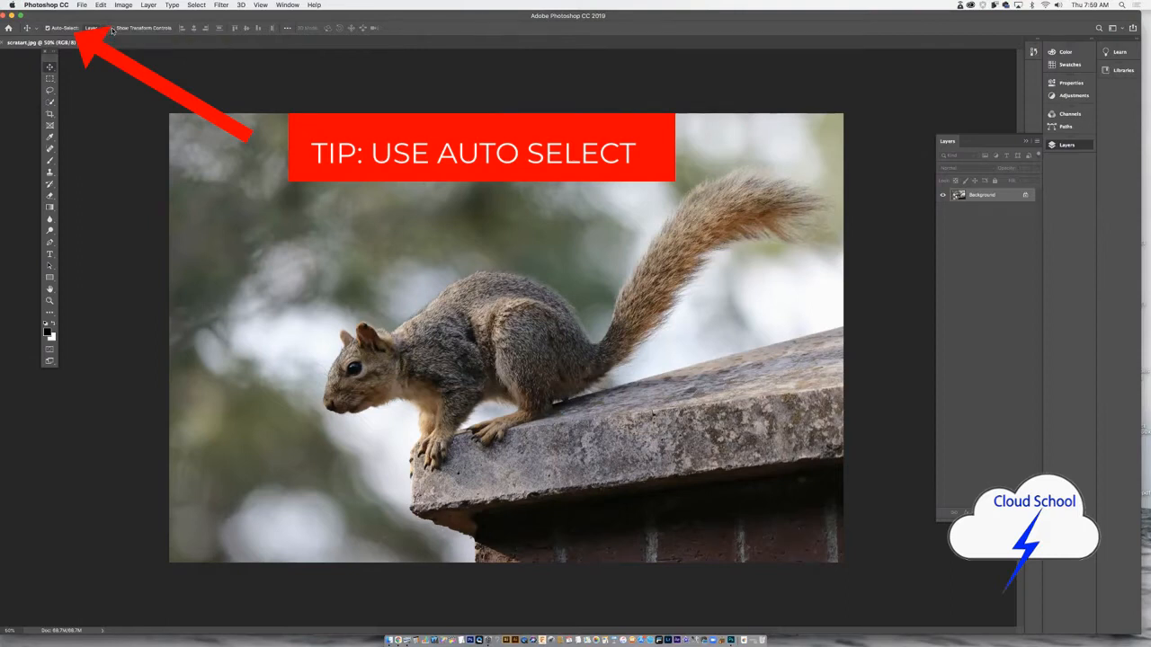
Make sure the Layers panel is shown and convert the locked Background into a regular layer named Layer 0
left_click(288, 5)
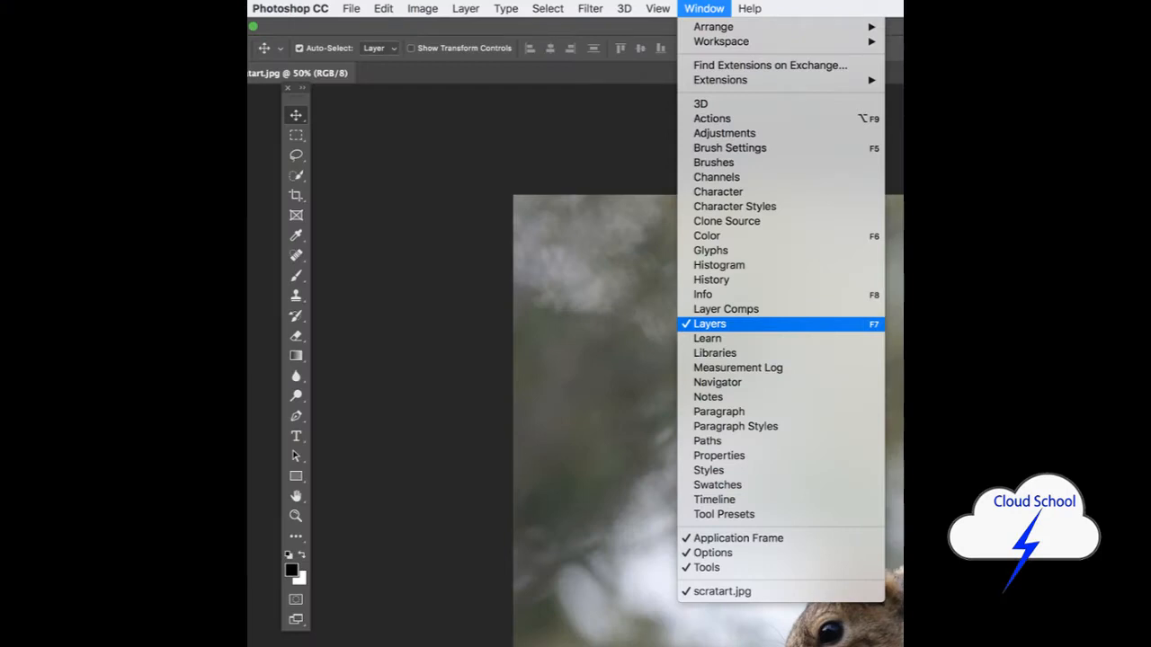
left_click(709, 323)
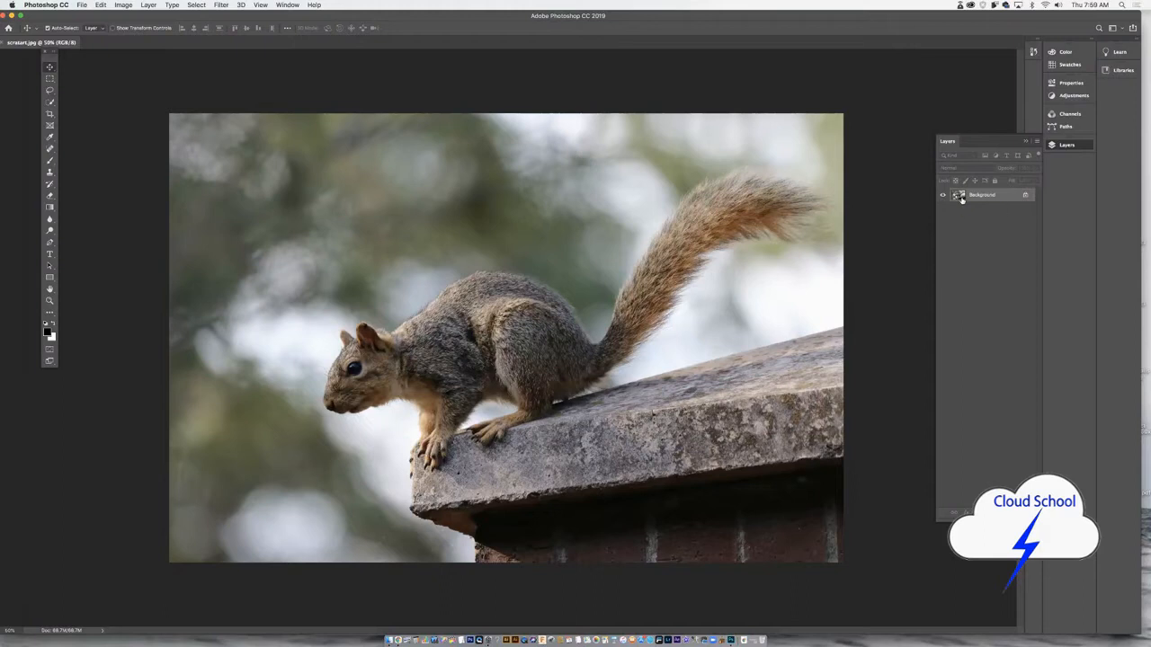
double_click(960, 197)
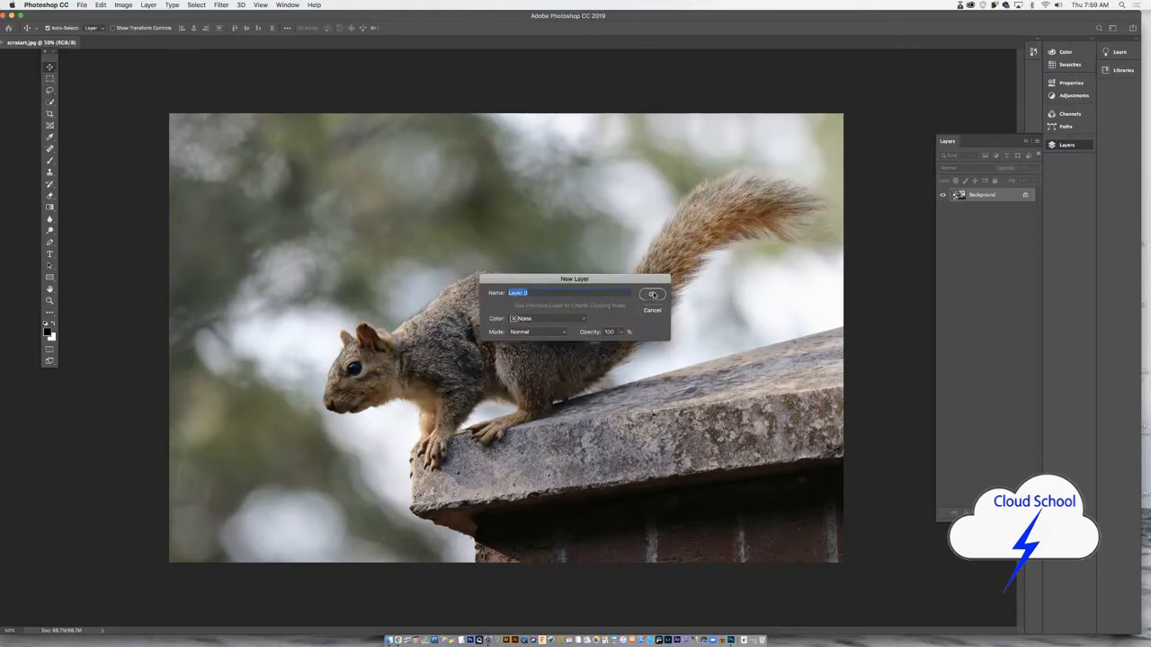
left_click(653, 294)
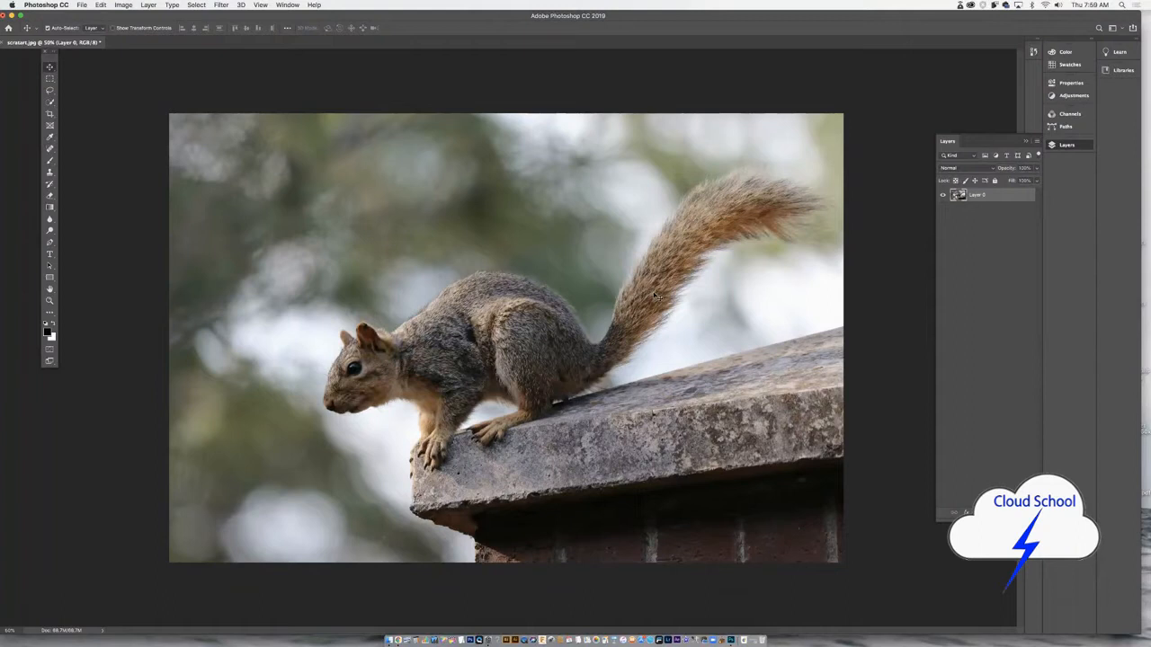
Scale the squirrel layer proportionally with Free Transform, ending at about 59% of its original size
left_click(101, 6)
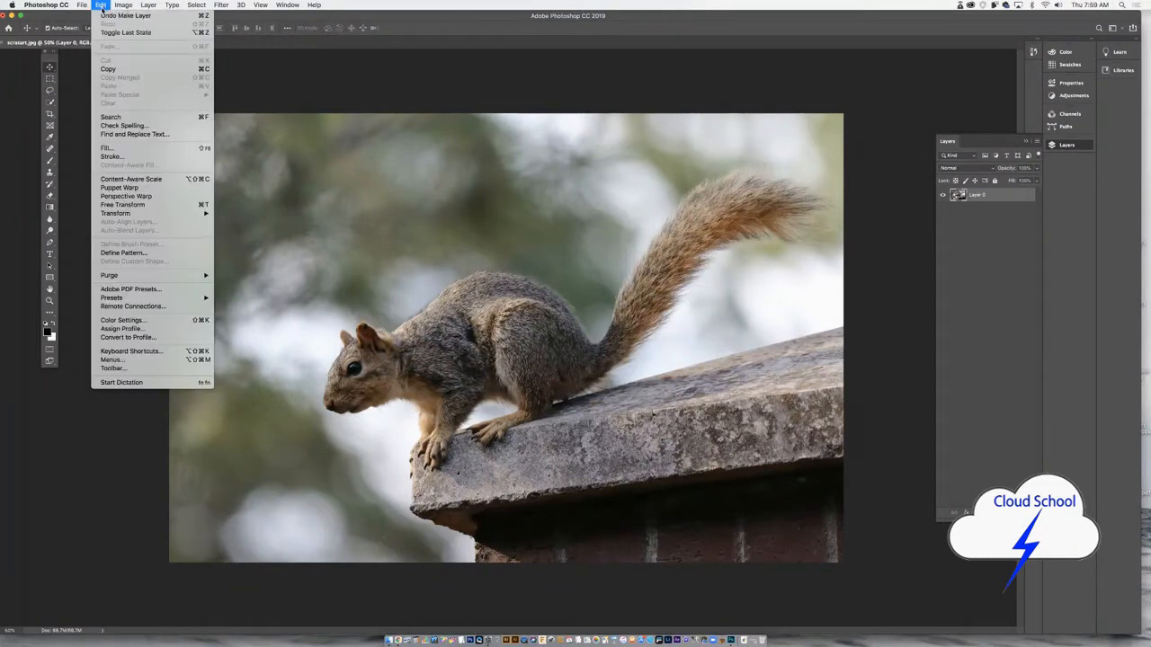
left_click(149, 206)
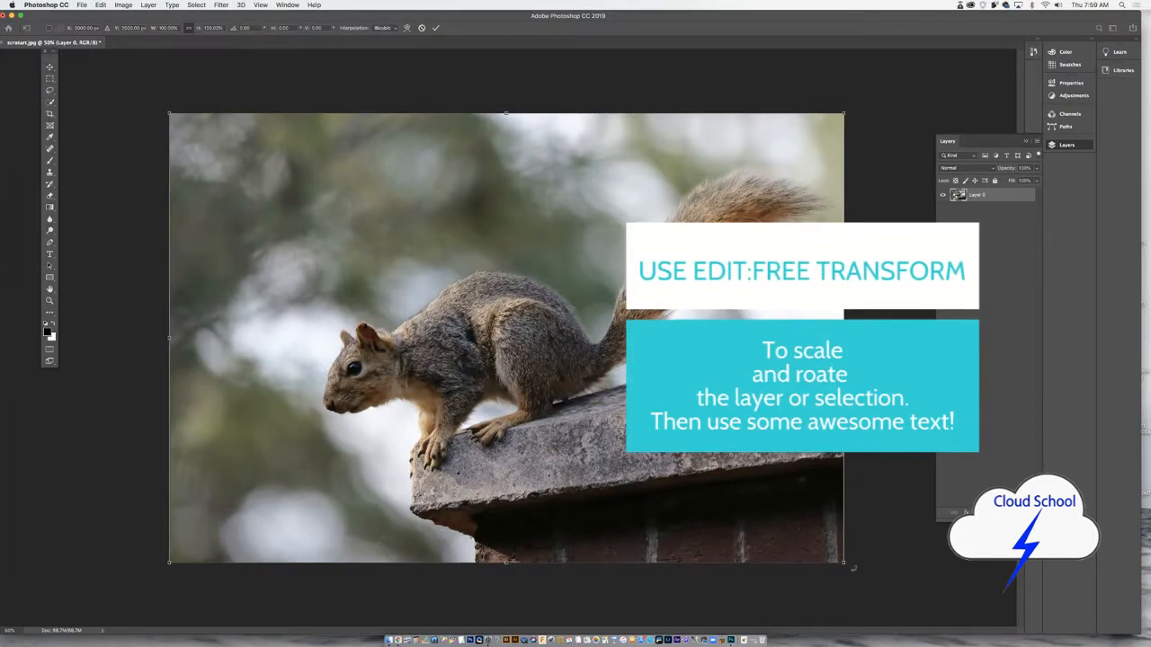
left_click_drag(845, 564, 658, 439)
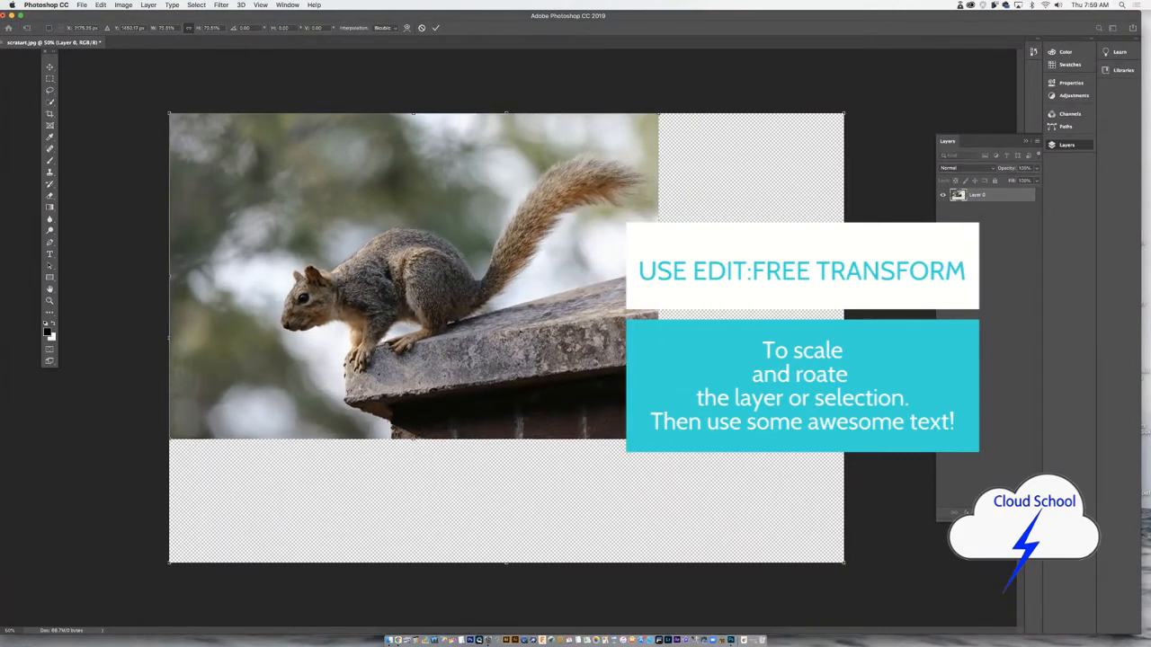
left_click_drag(659, 275, 509, 273)
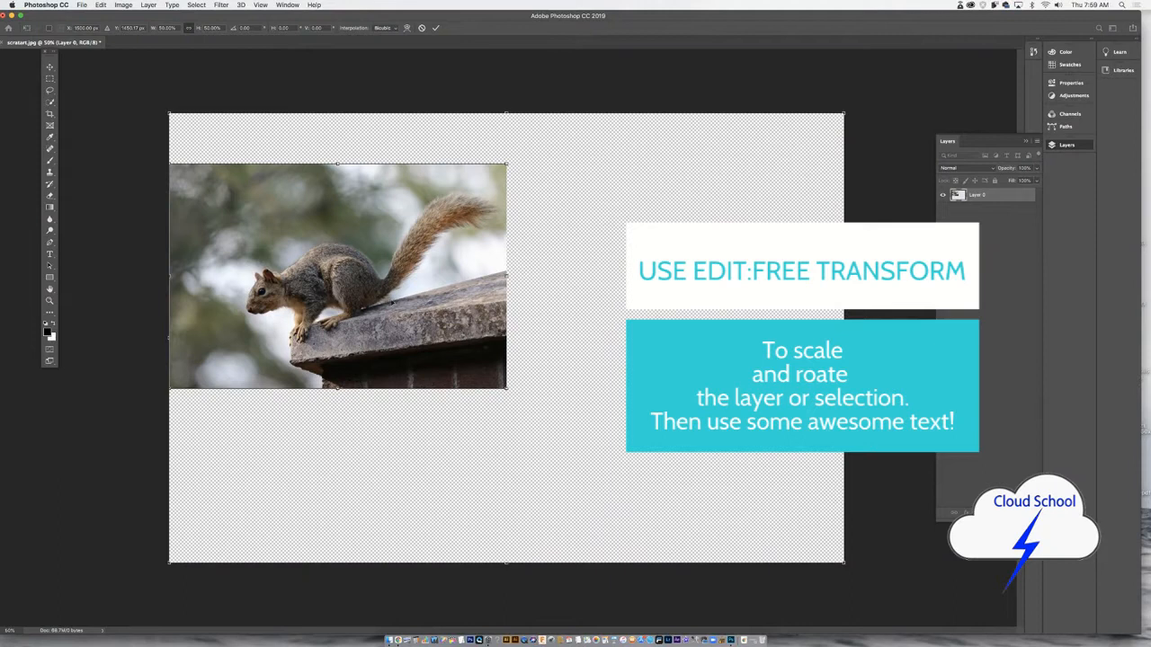
left_click_drag(338, 390, 338, 358)
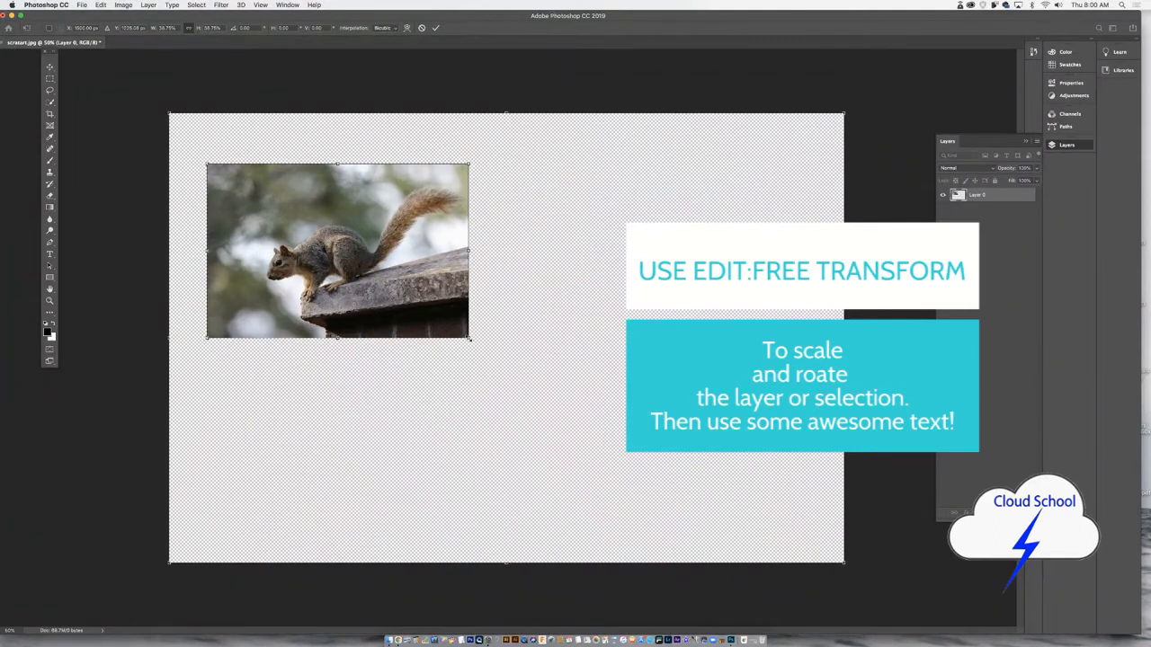
left_click_drag(468, 339, 608, 430)
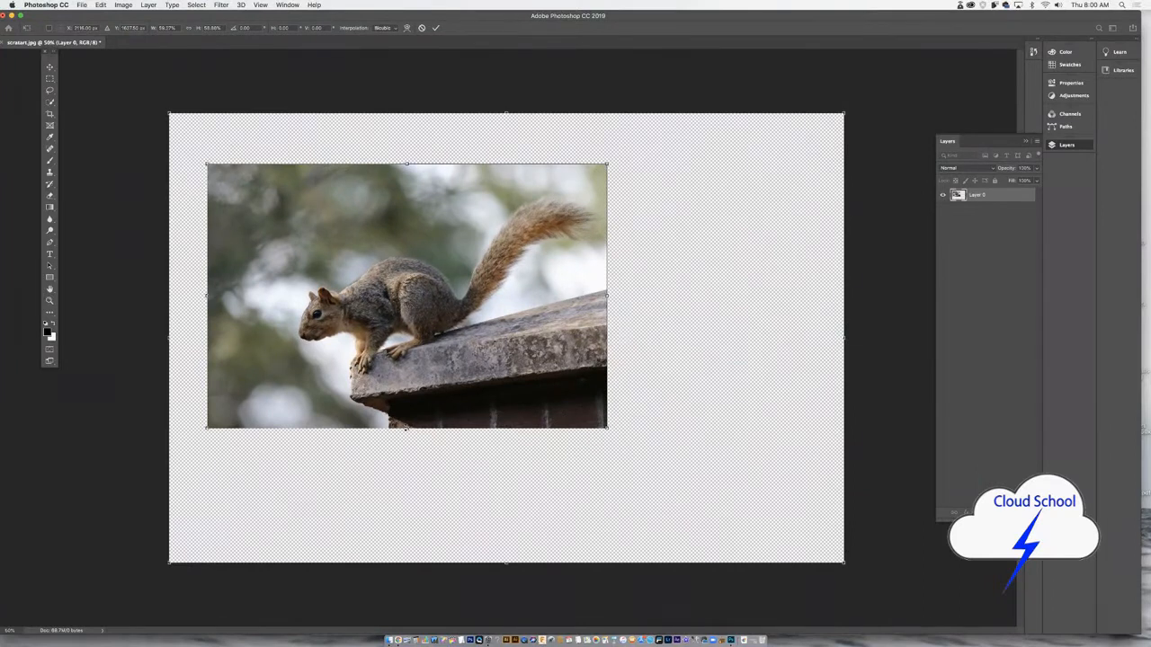
Try shrinking the squirrel photo to about 33% around its centre, undo that scaling and reposition the photo
left_click_drag(407, 429, 406, 370)
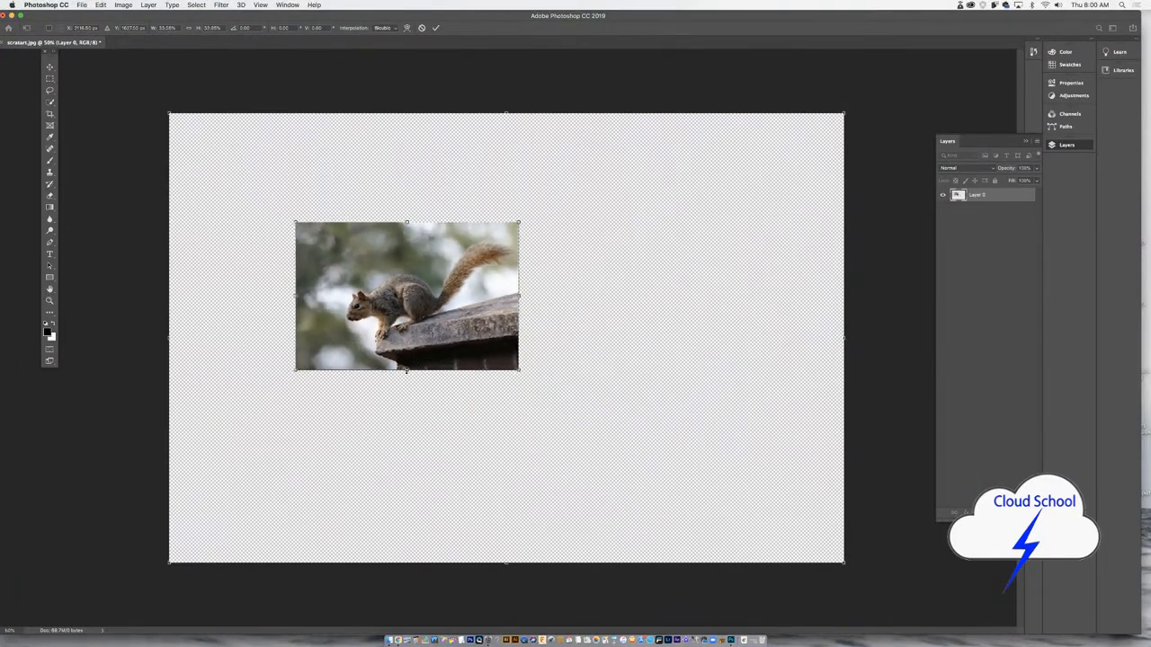
key("super+z")
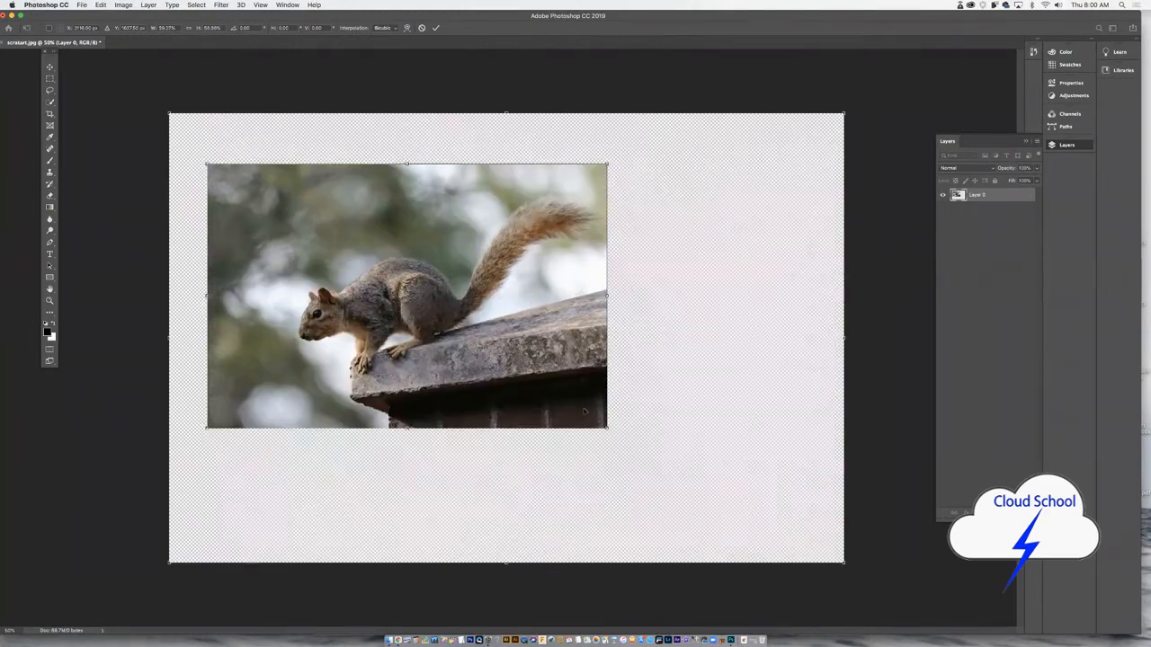
left_click_drag(440, 378, 570, 409)
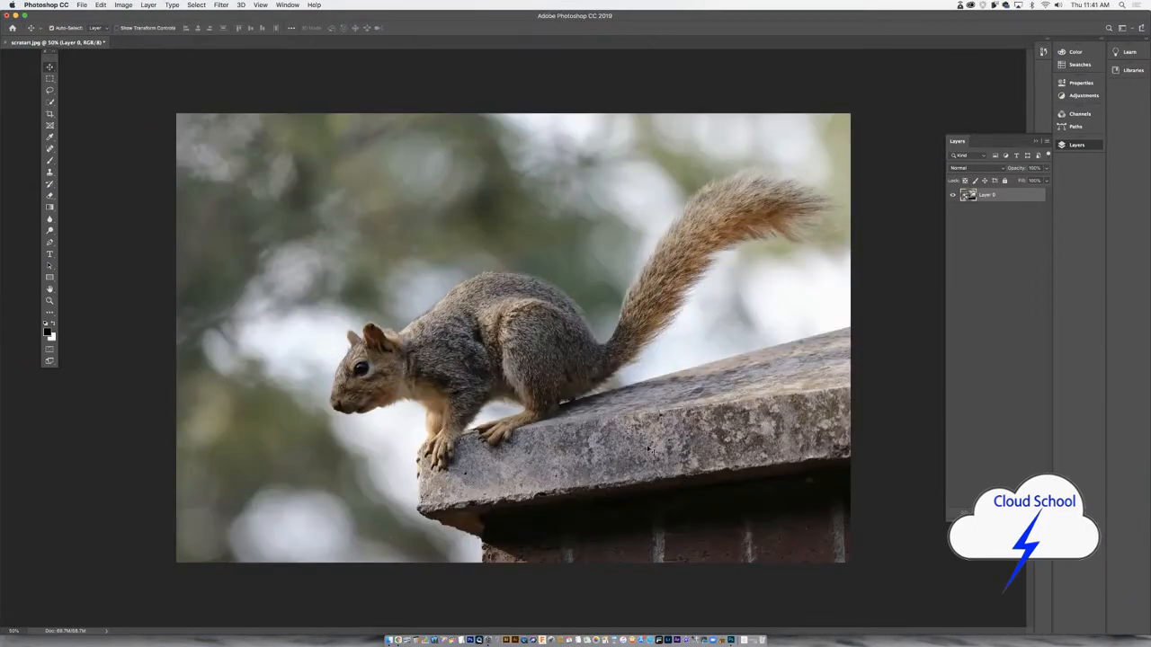
Scale the full-size squirrel layer to about 64% with Free Transform and place it in the upper middle of the canvas
left_click(105, 5)
mouse_move(128, 213)
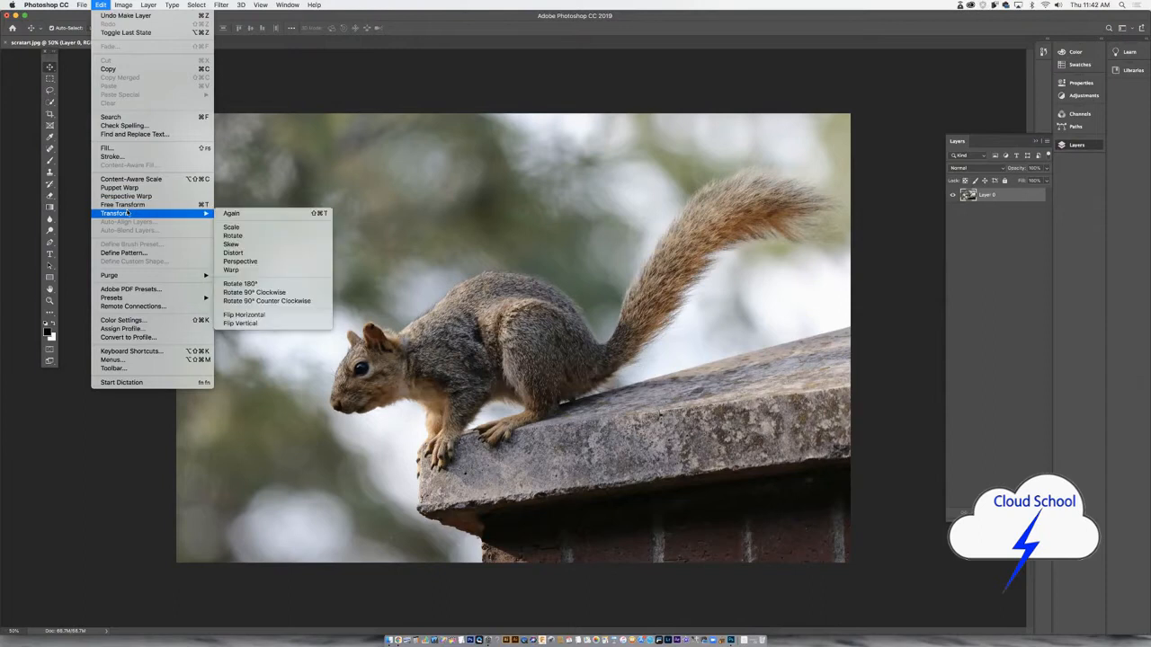
left_click(127, 205)
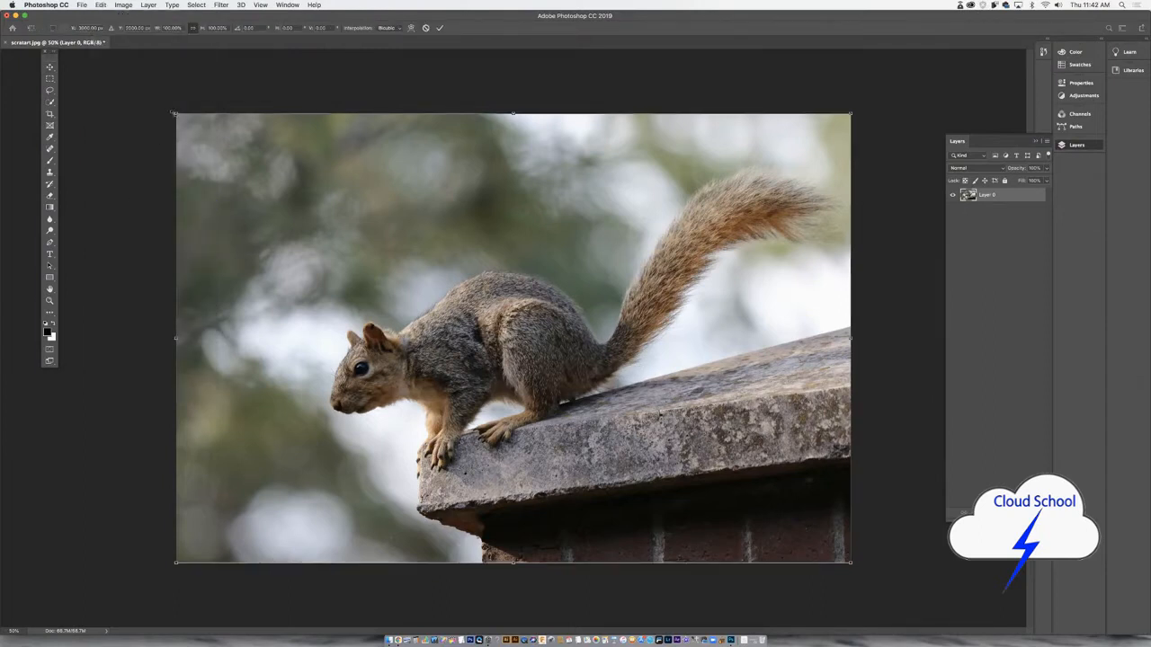
left_click_drag(180, 115, 311, 229)
left_click_drag(438, 276, 351, 229)
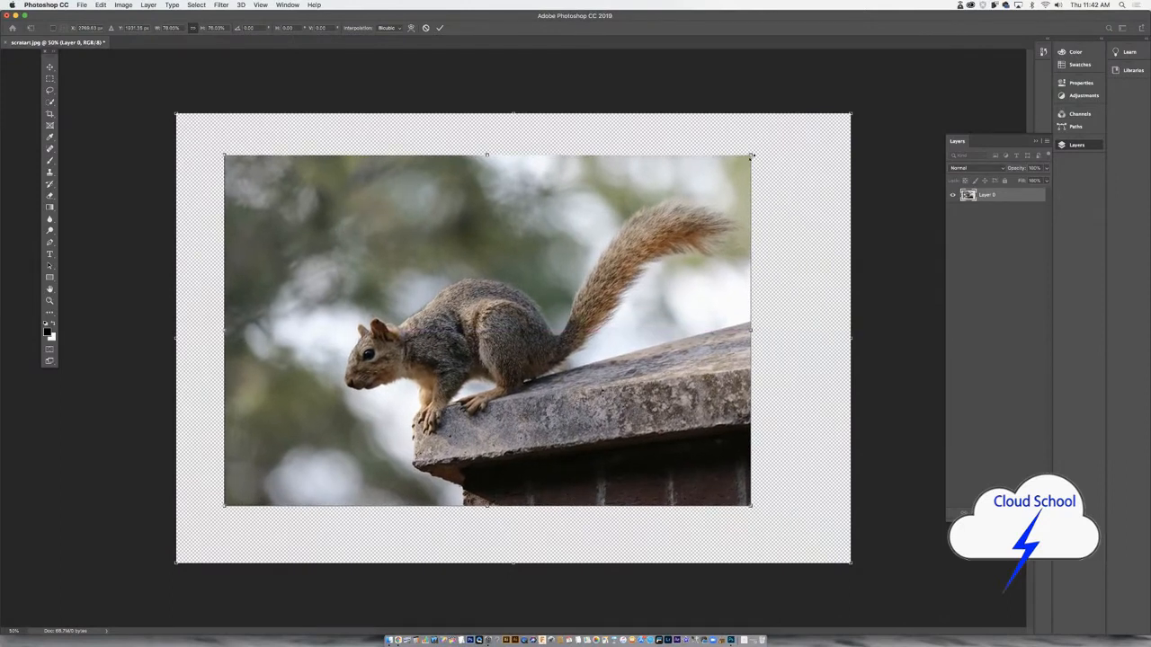
left_click_drag(739, 160, 645, 225)
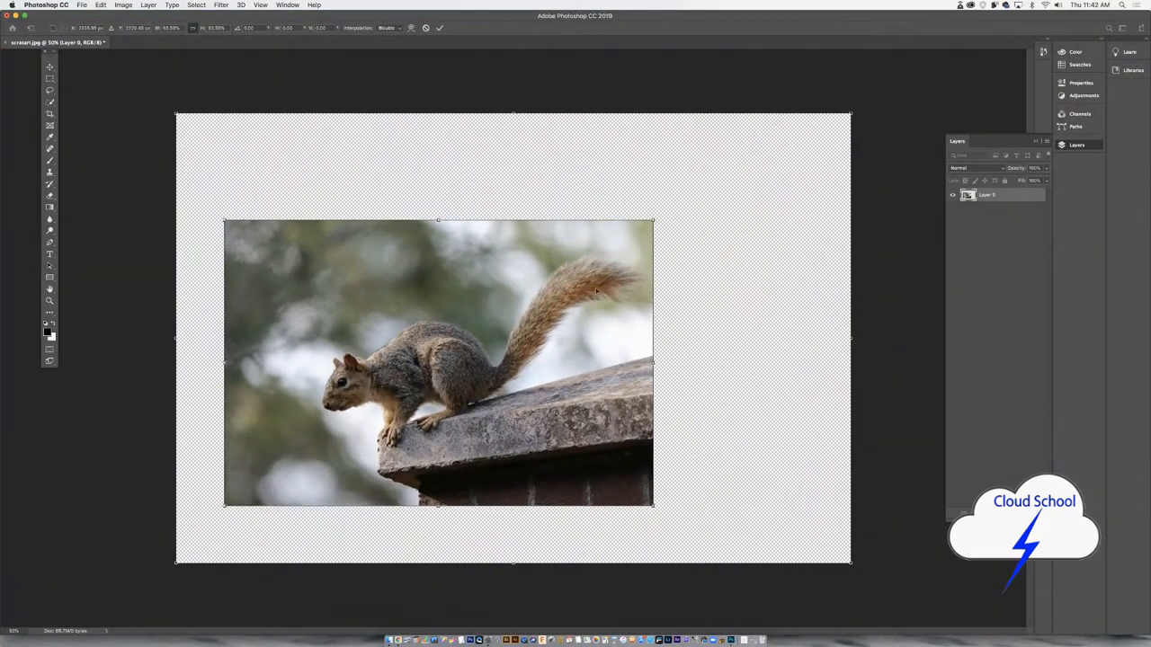
left_click_drag(489, 376, 537, 288)
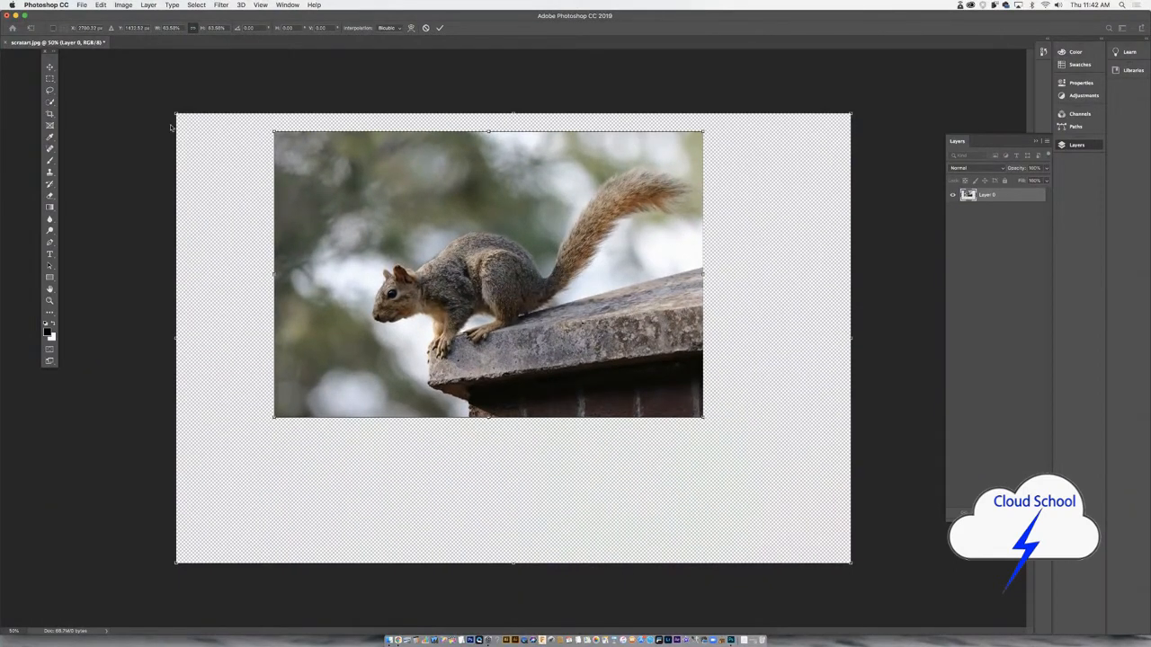
key("Return")
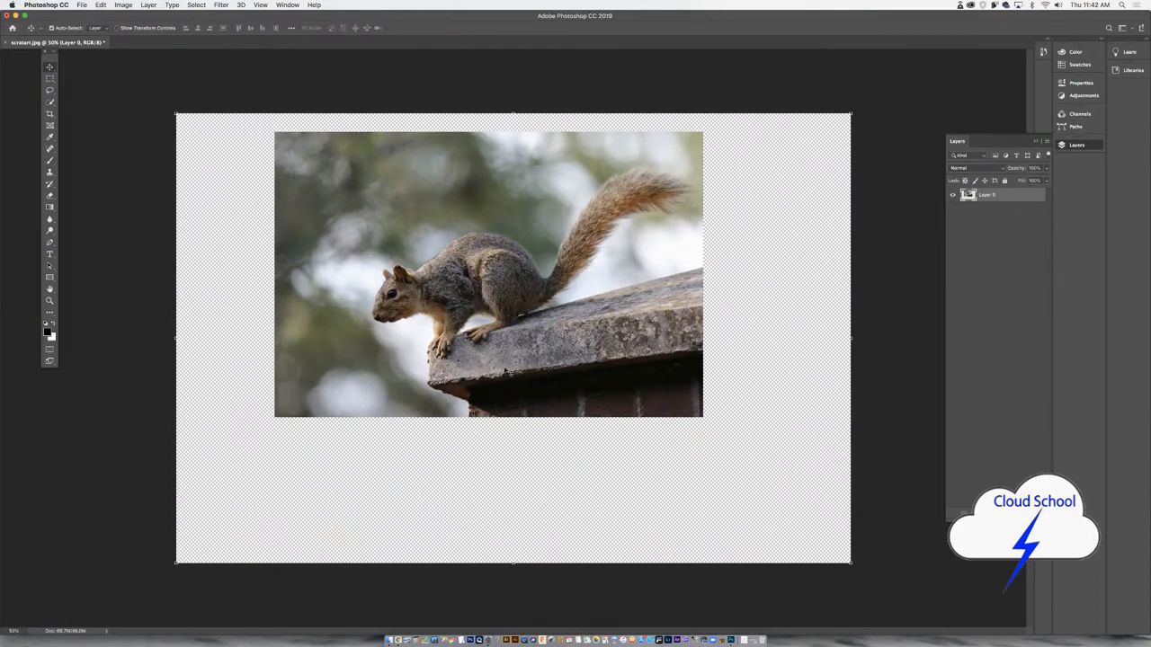
left_click(517, 462)
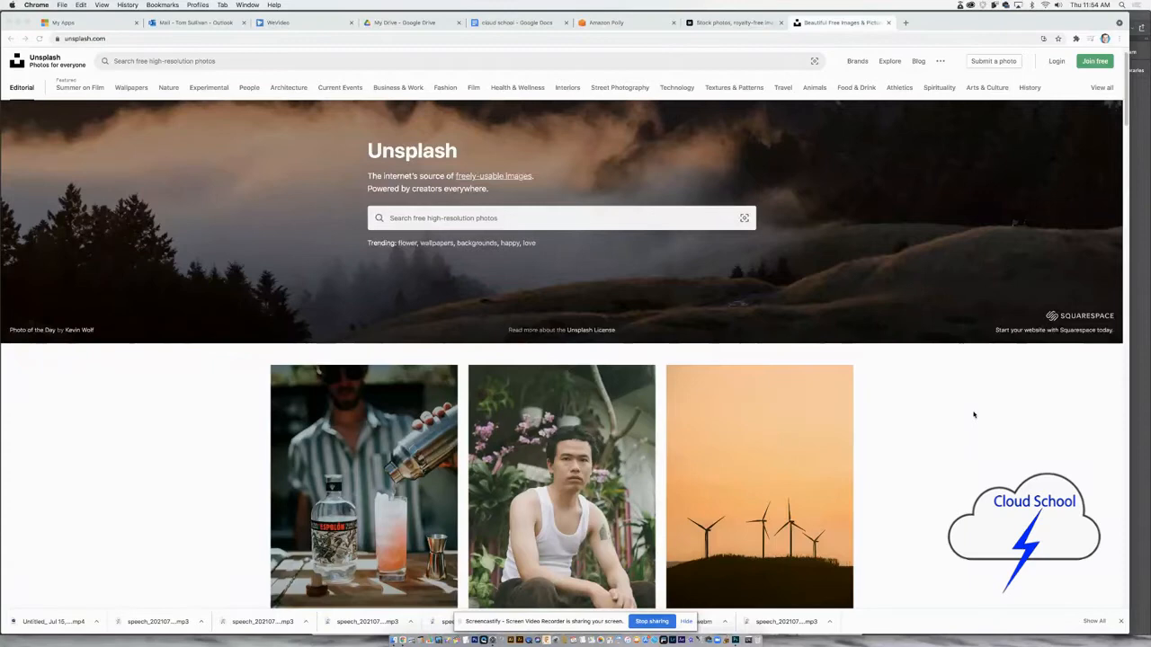
Browse the Unsplash photo gallery and copy the picture of the dark grey kitten
scroll(973, 413, "down", 5)
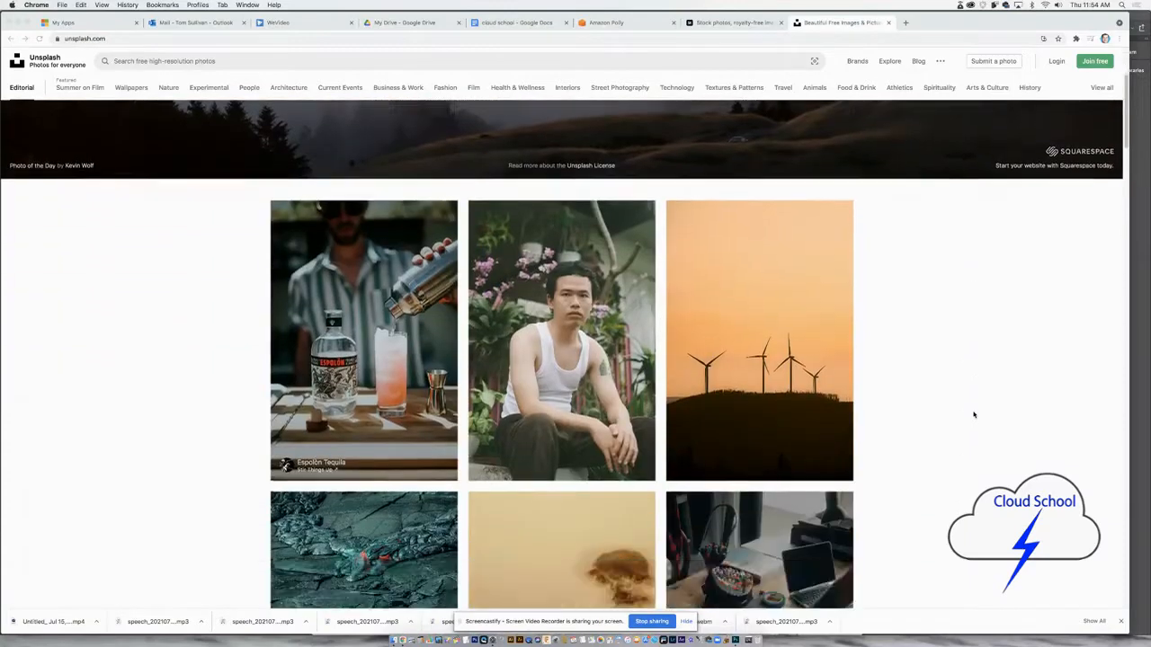
scroll(971, 412, "down", 10)
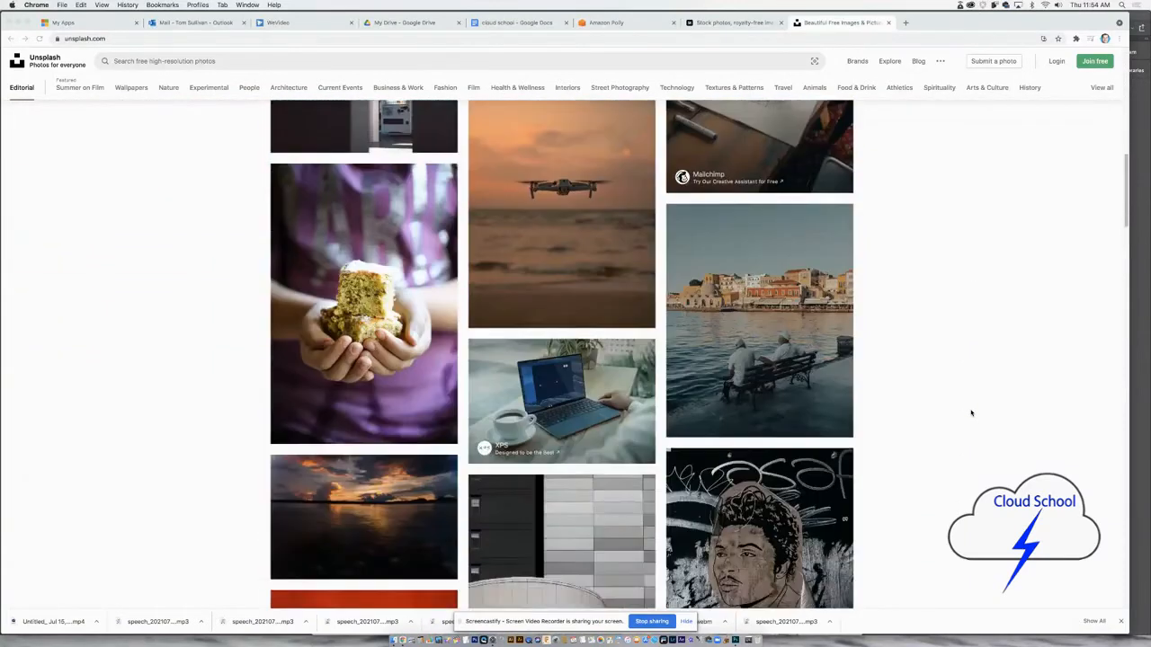
scroll(971, 413, "down", 5)
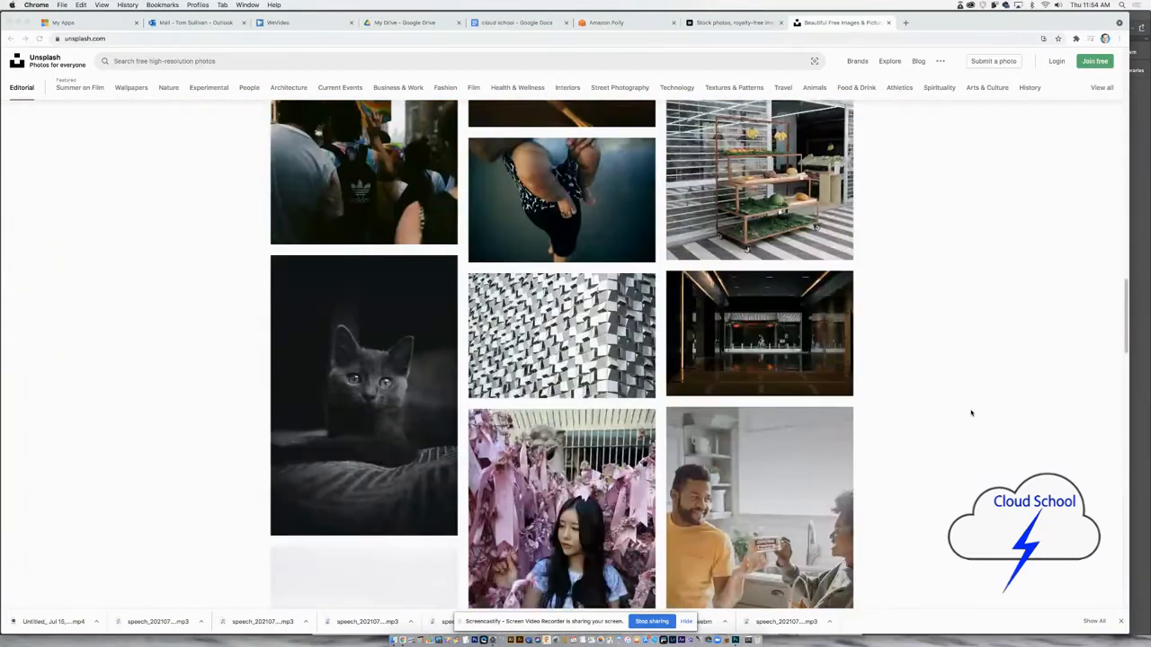
right_click(376, 378)
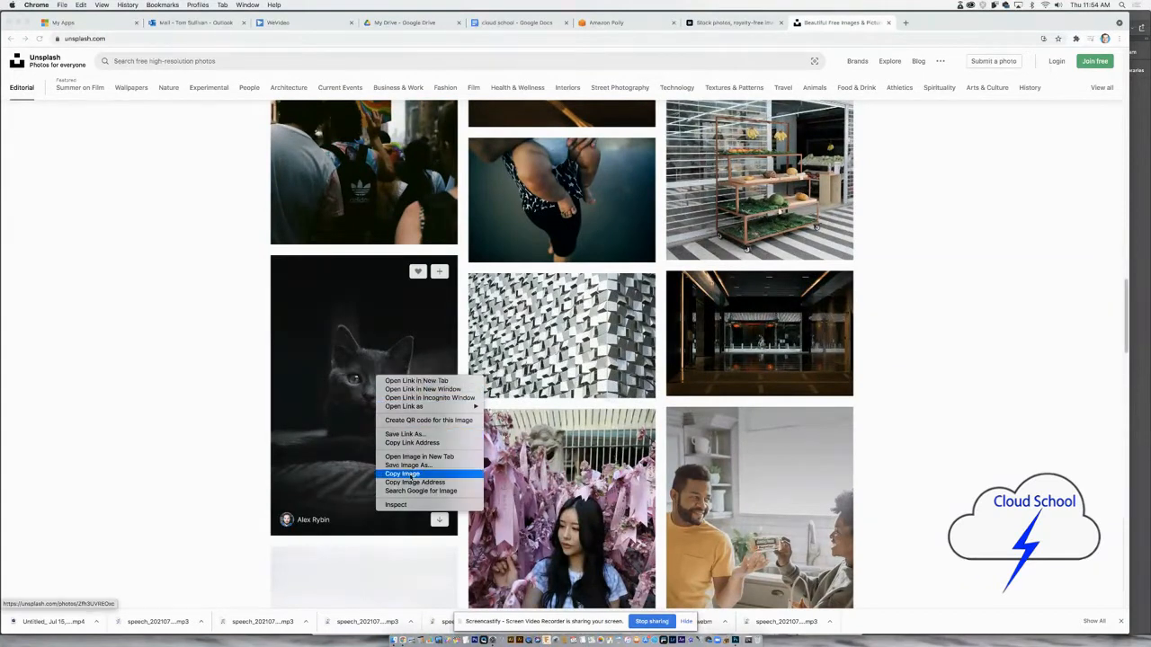
left_click(411, 475)
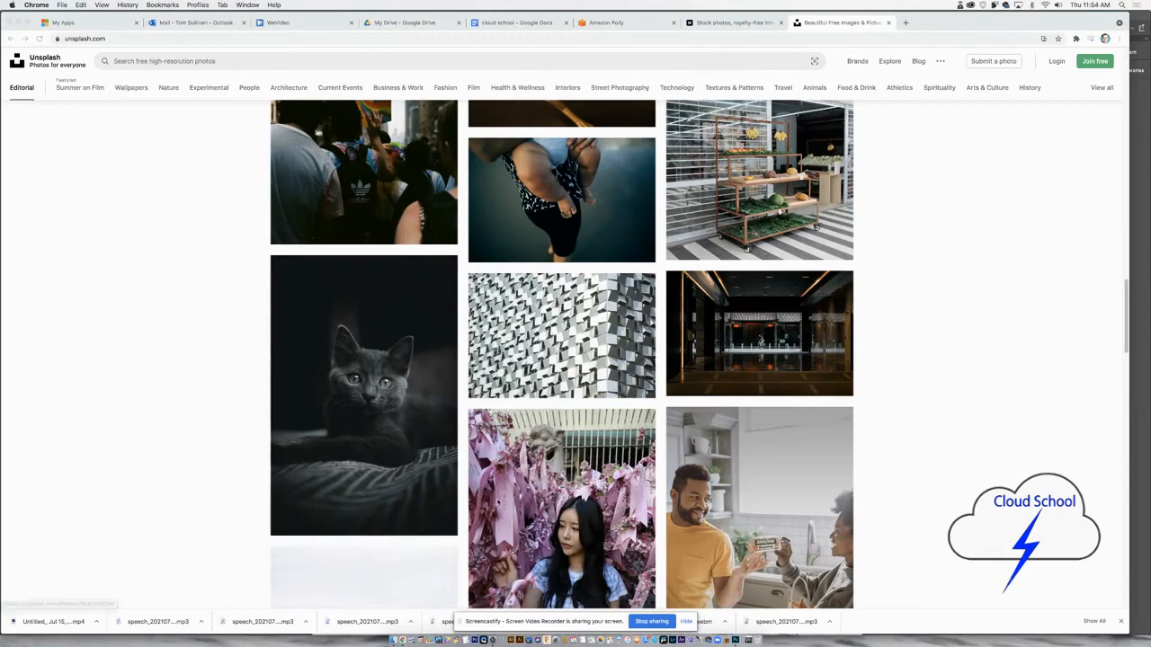
Switch back to Photoshop, paste the kitten picture as a new layer and move it over the squirrel photo's lower-left corner
left_click(736, 639)
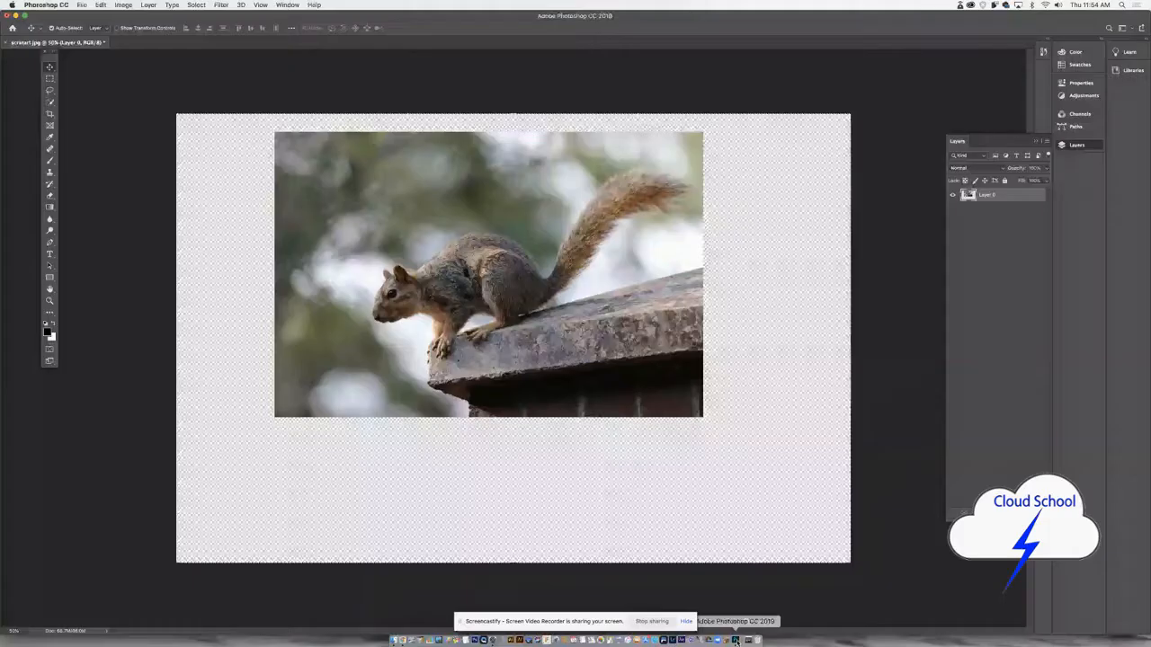
left_click(692, 624)
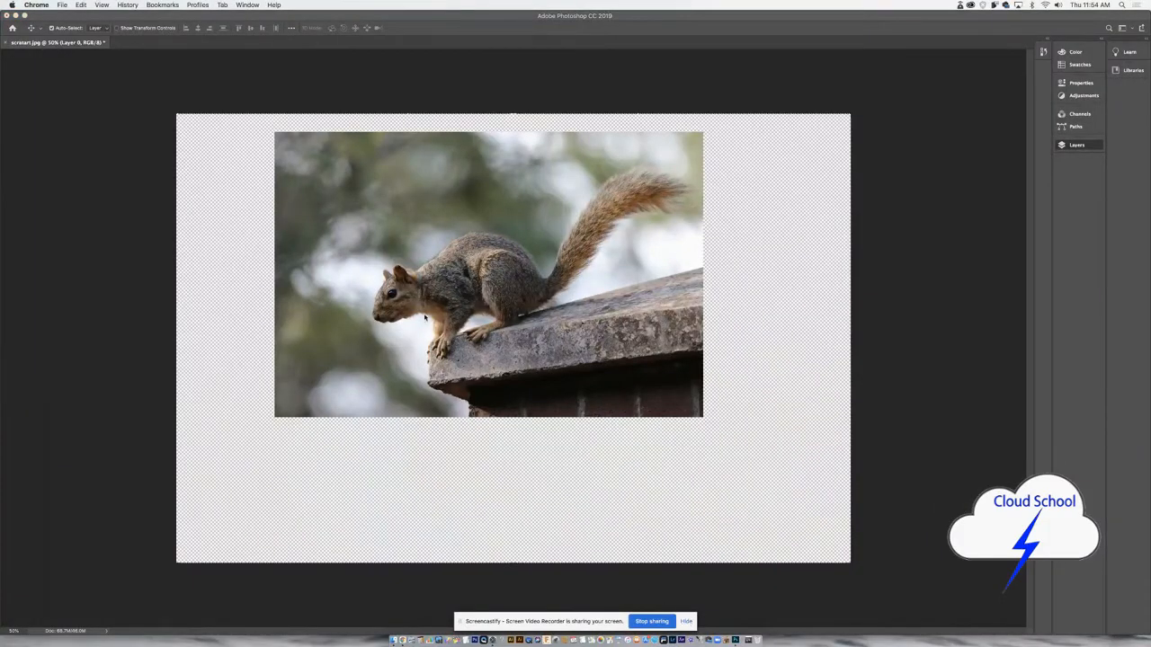
left_click(80, 5)
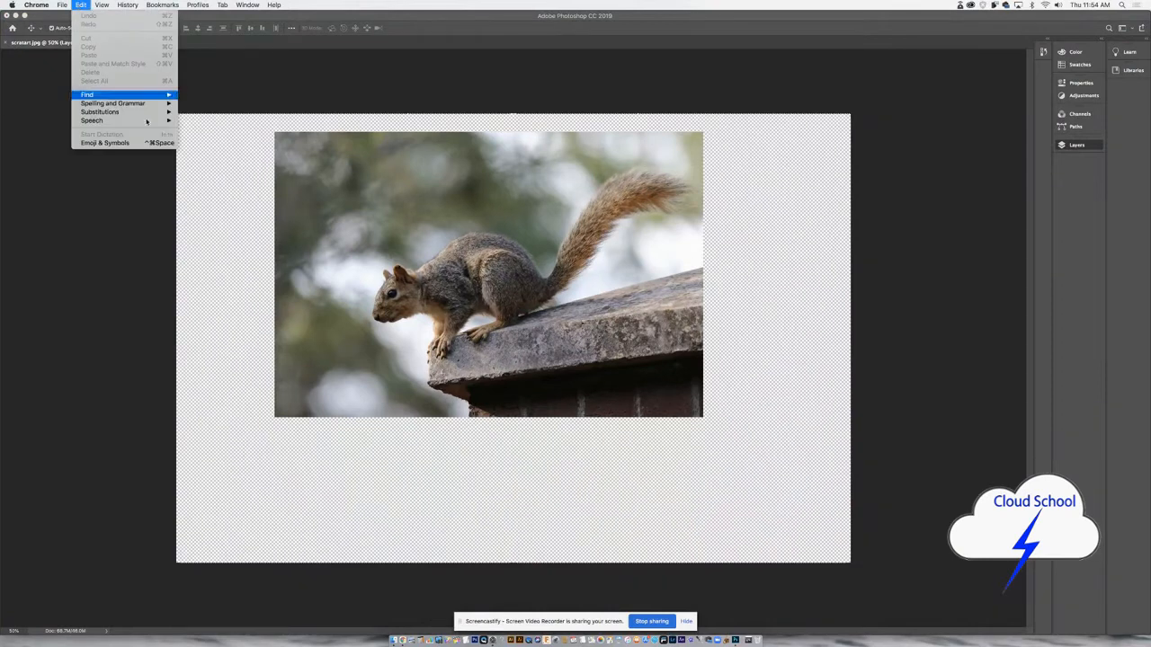
left_click(213, 260)
left_click(102, 7)
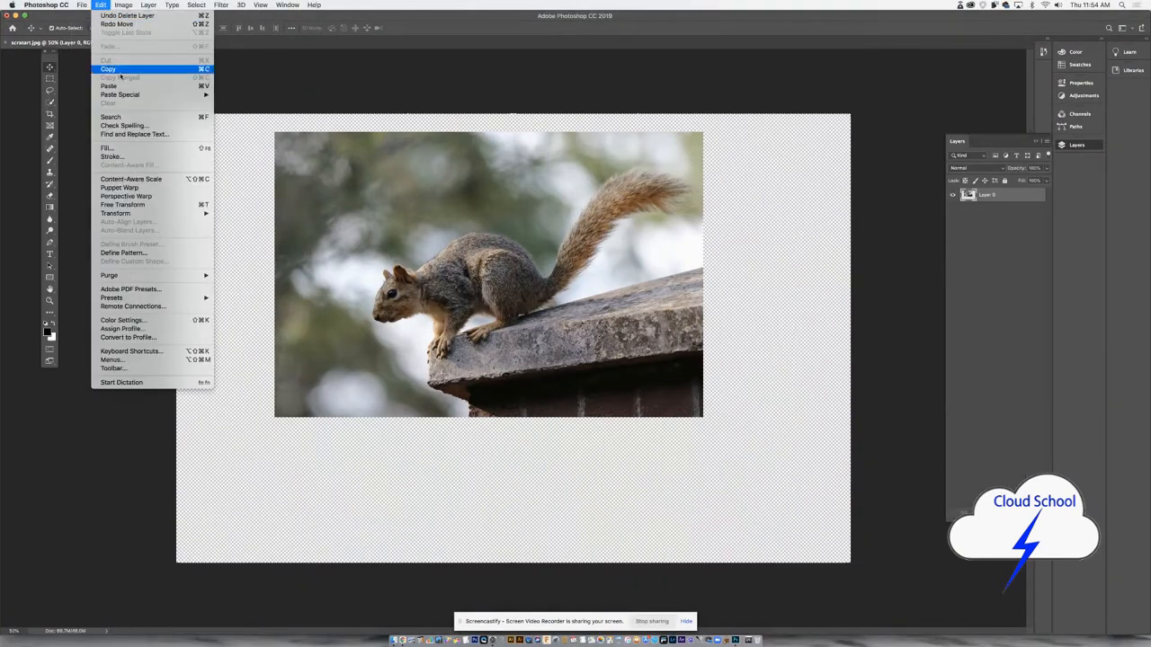
left_click(109, 87)
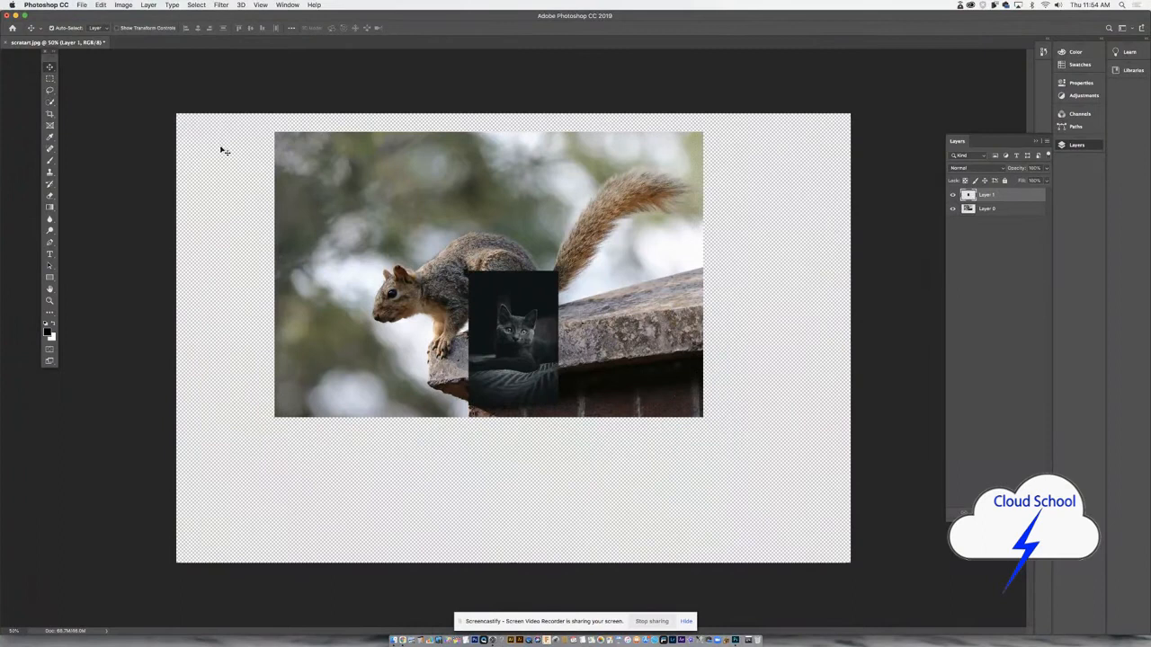
left_click_drag(537, 360, 338, 454)
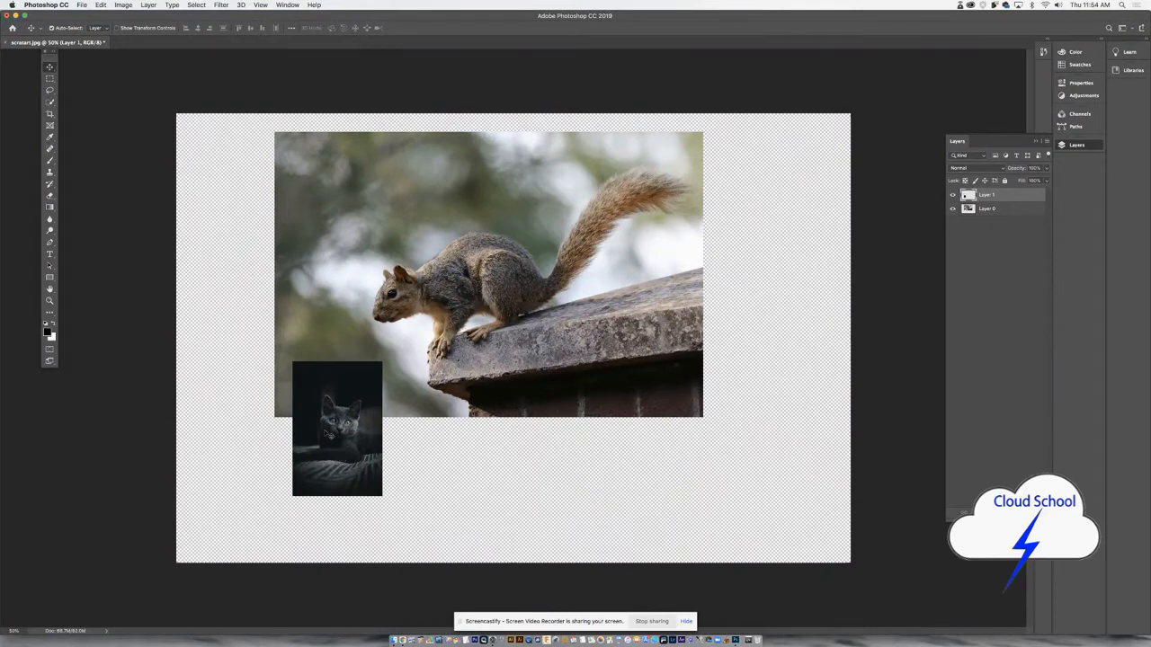
Scale the kitten layer to about 150% with Free Transform and move it over the squirrel photo's lower edge
left_click(101, 4)
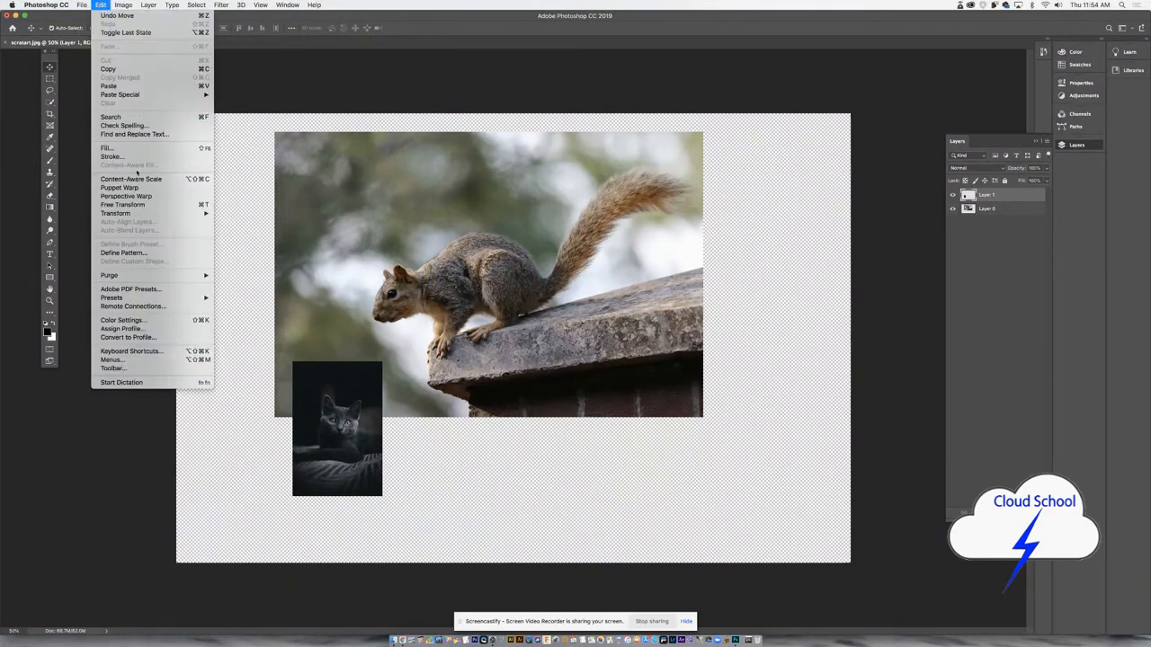
left_click(144, 205)
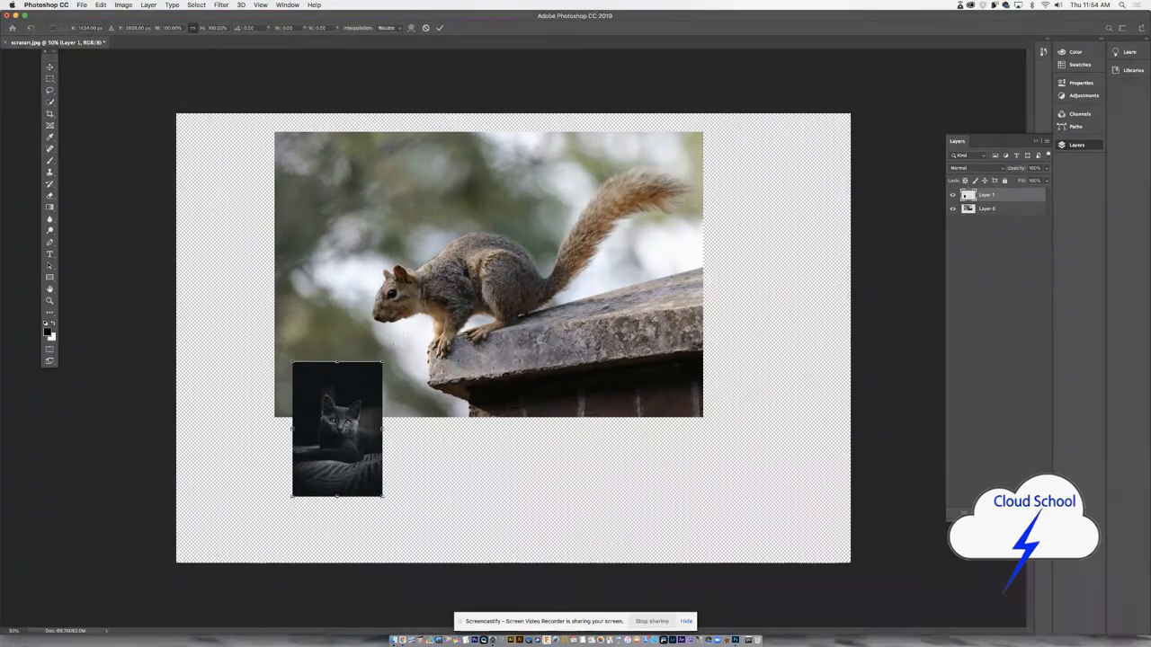
left_click_drag(381, 362, 452, 302)
left_click_drag(386, 413, 480, 407)
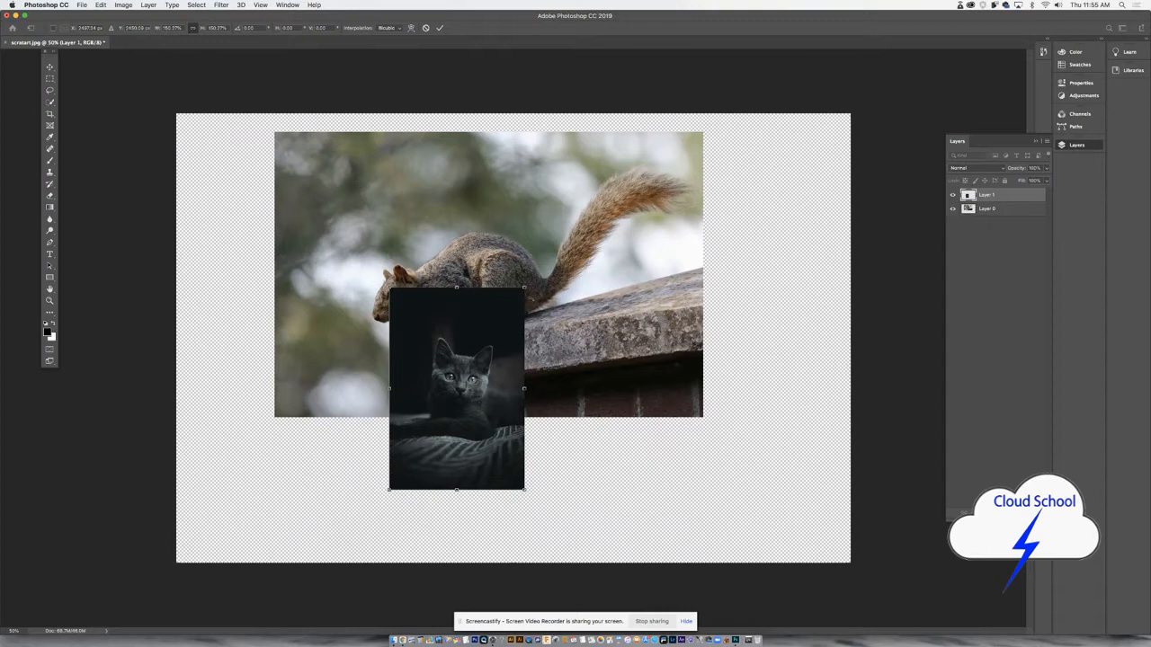
mouse_move(534, 286)
left_mouse_down()
mouse_move(545, 287)
mouse_move(542, 273)
mouse_move(573, 290)
mouse_move(609, 340)
mouse_move(626, 501)
mouse_move(625, 343)
mouse_move(563, 278)
mouse_move(549, 278)
left_mouse_up()
key("Return")
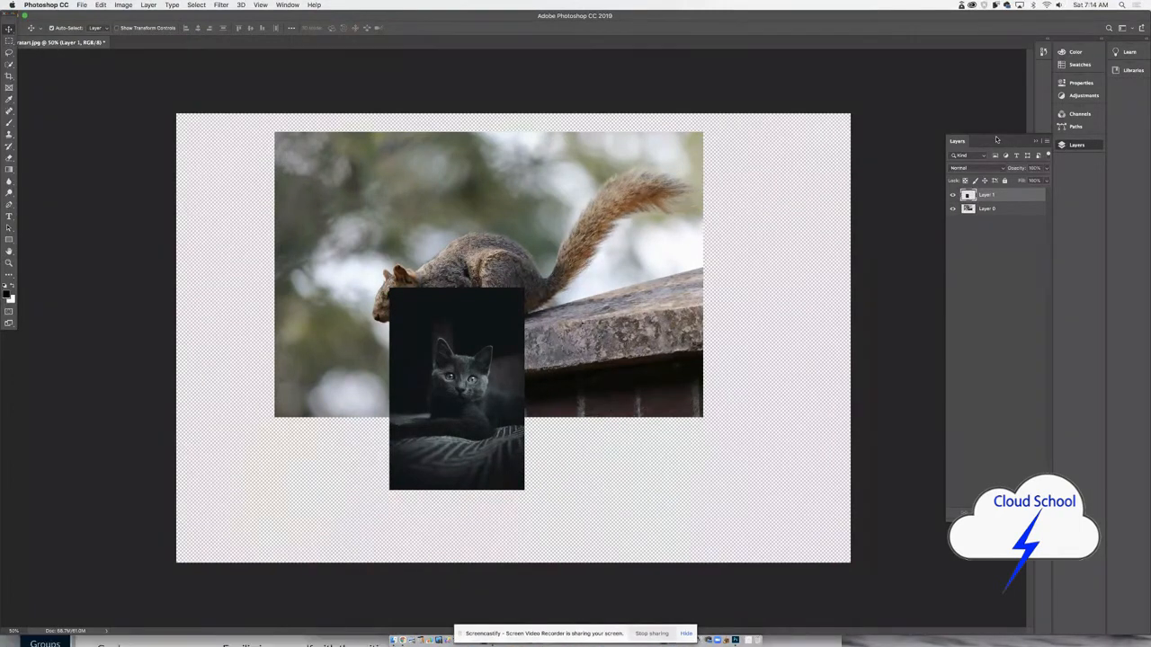
Toggle the visibility of both layers, leaving the squirrel layer hidden, and move the kitten picture up near the canvas centre
left_click_drag(990, 140, 889, 132)
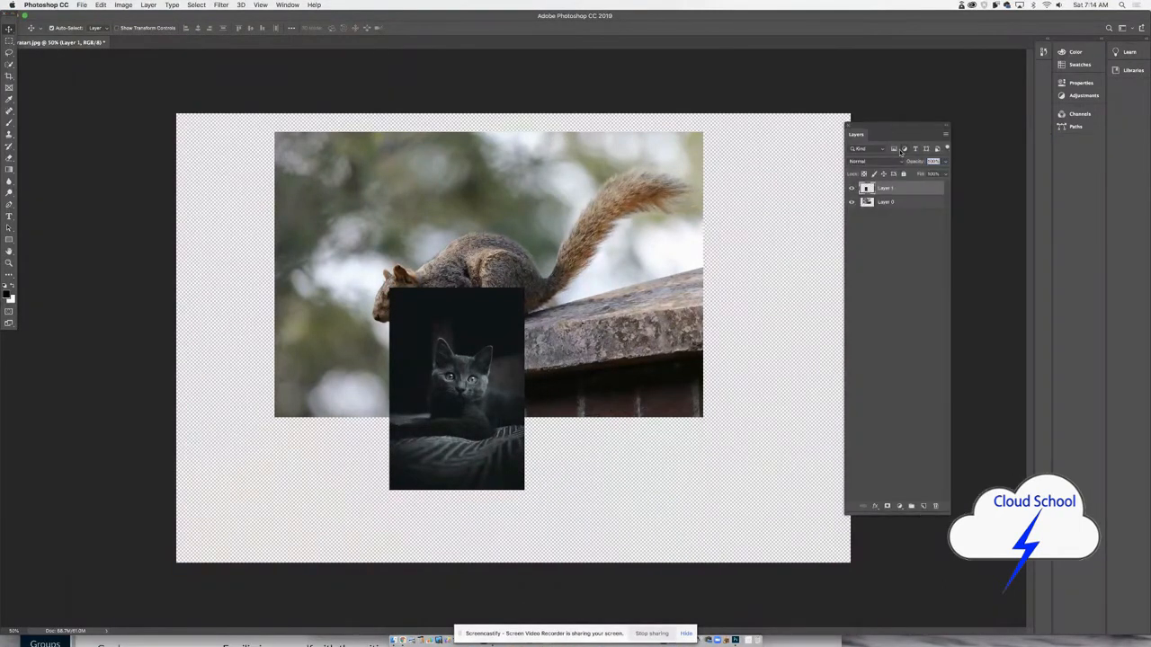
left_click(852, 189)
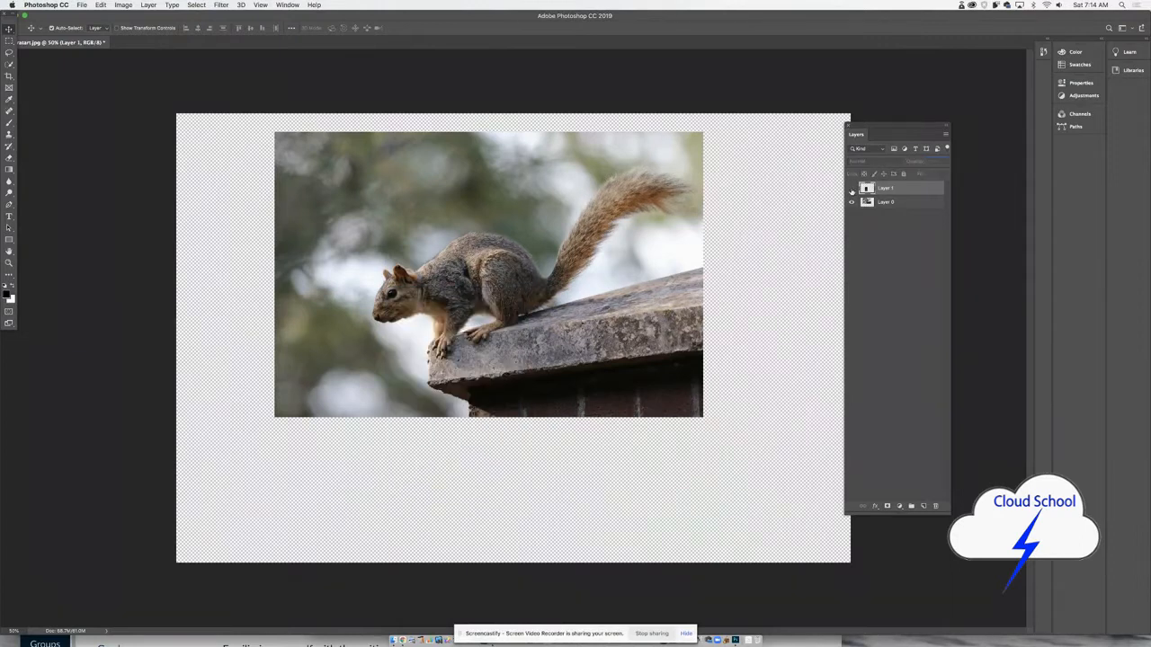
left_click(851, 189)
left_click(851, 202)
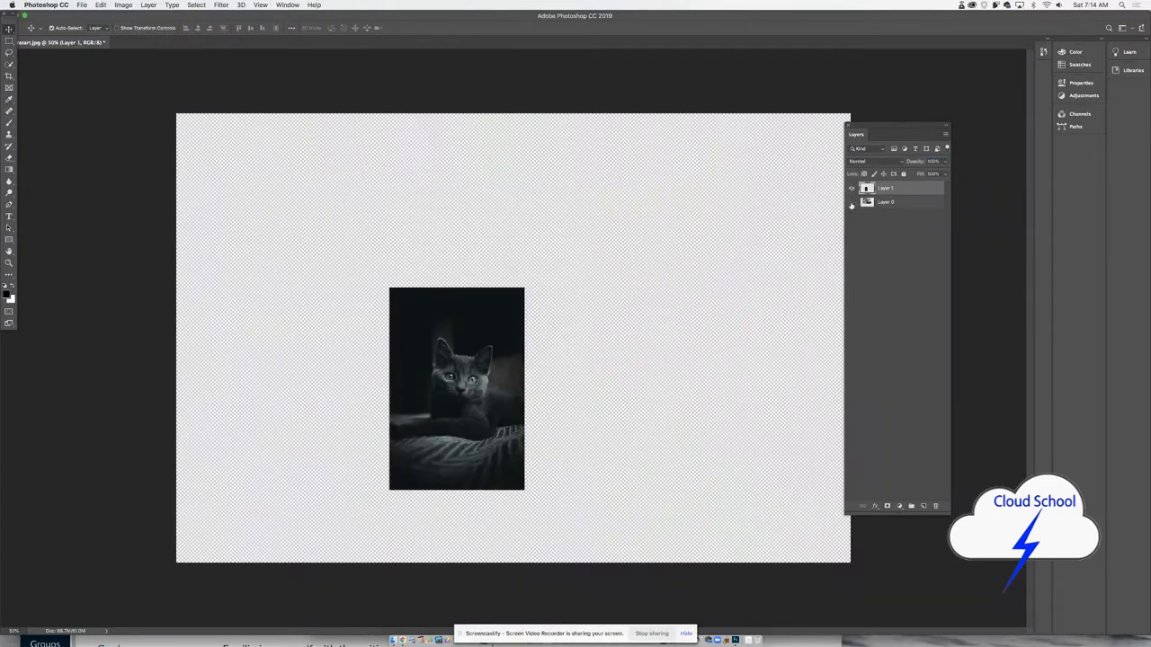
left_click(852, 202)
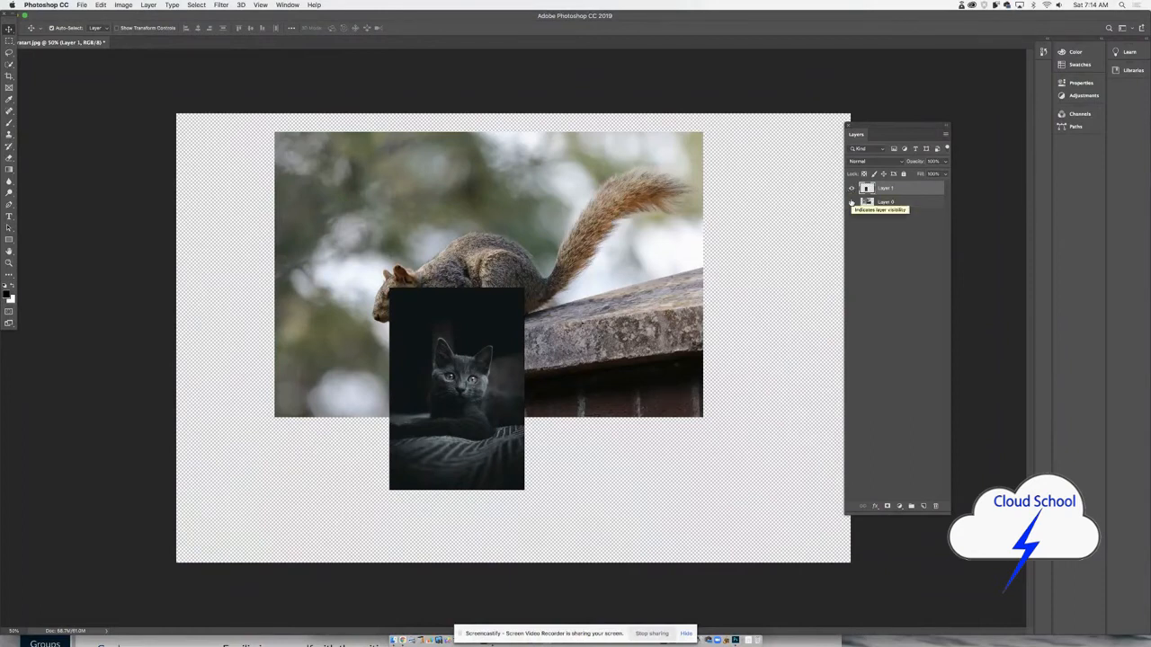
left_click(851, 202)
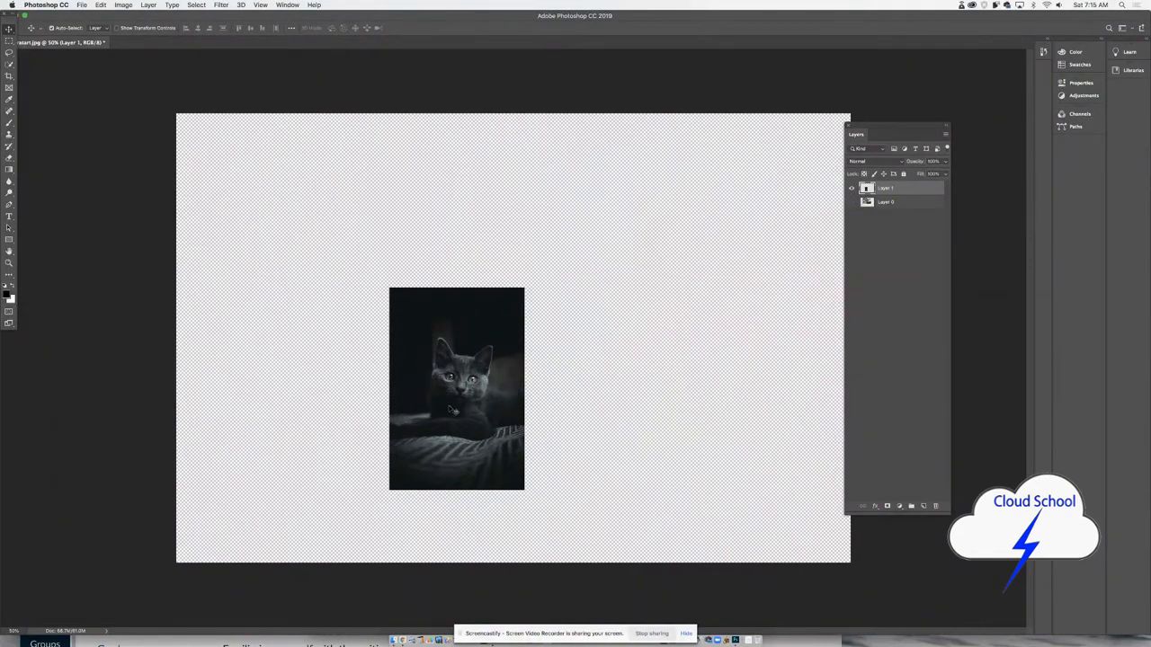
left_click_drag(453, 411, 487, 354)
left_click_drag(490, 348, 489, 347)
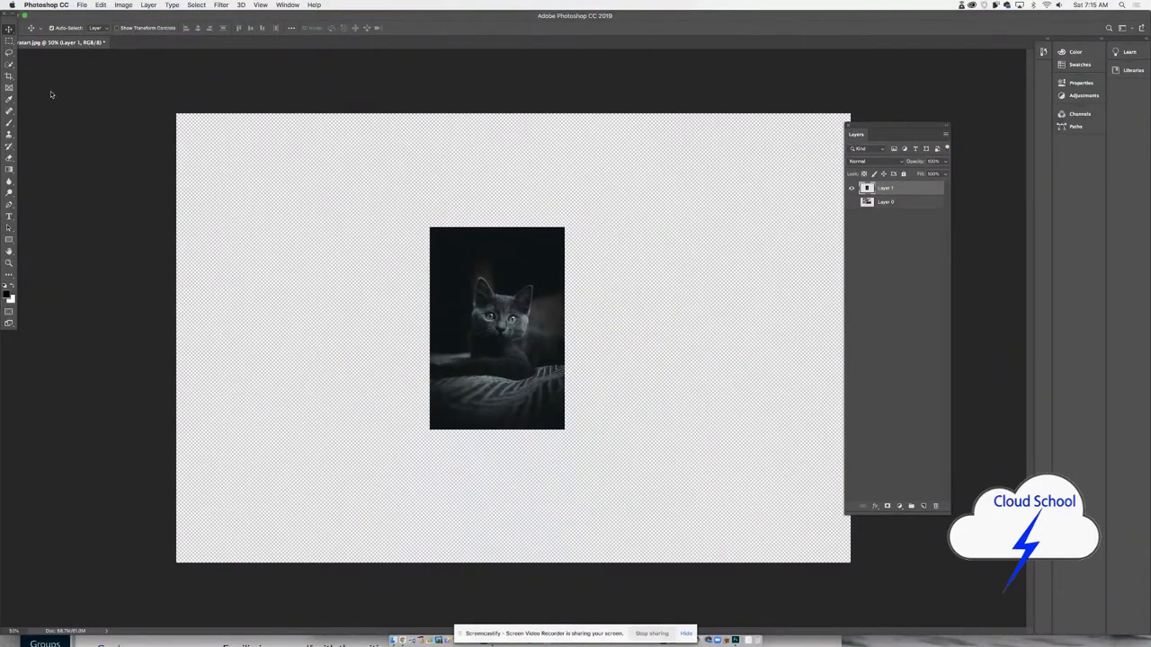
Try skewing the kitten picture by its upper-right and lower-left corners, then cancel the transformation
left_click(100, 5)
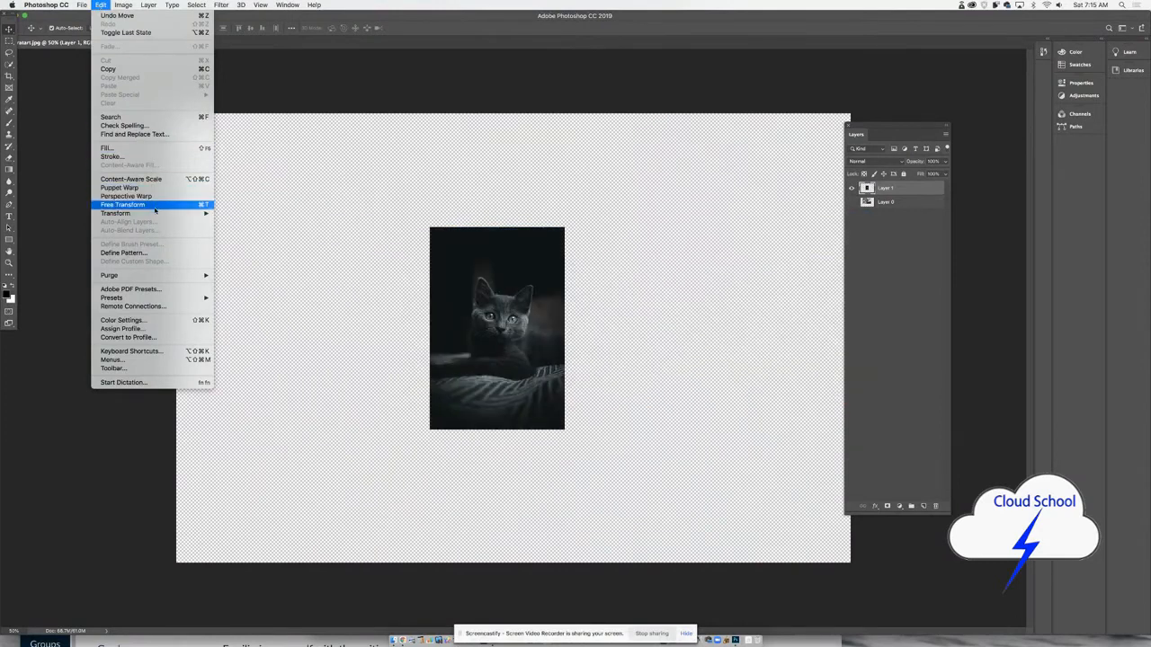
mouse_move(153, 215)
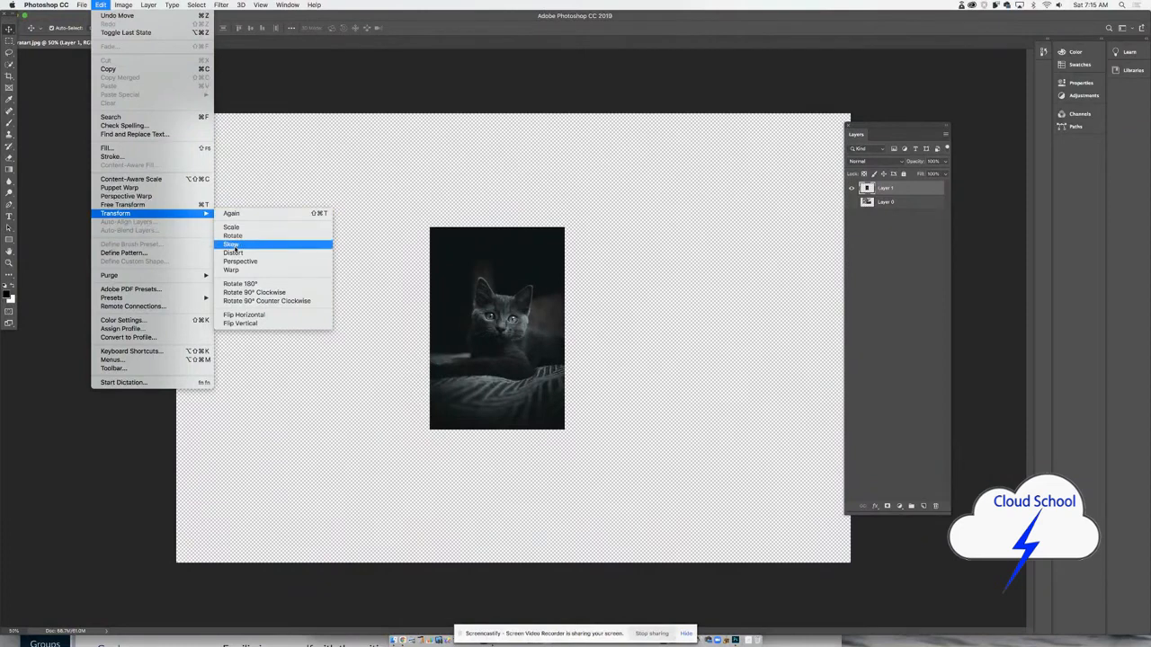
left_click(235, 247)
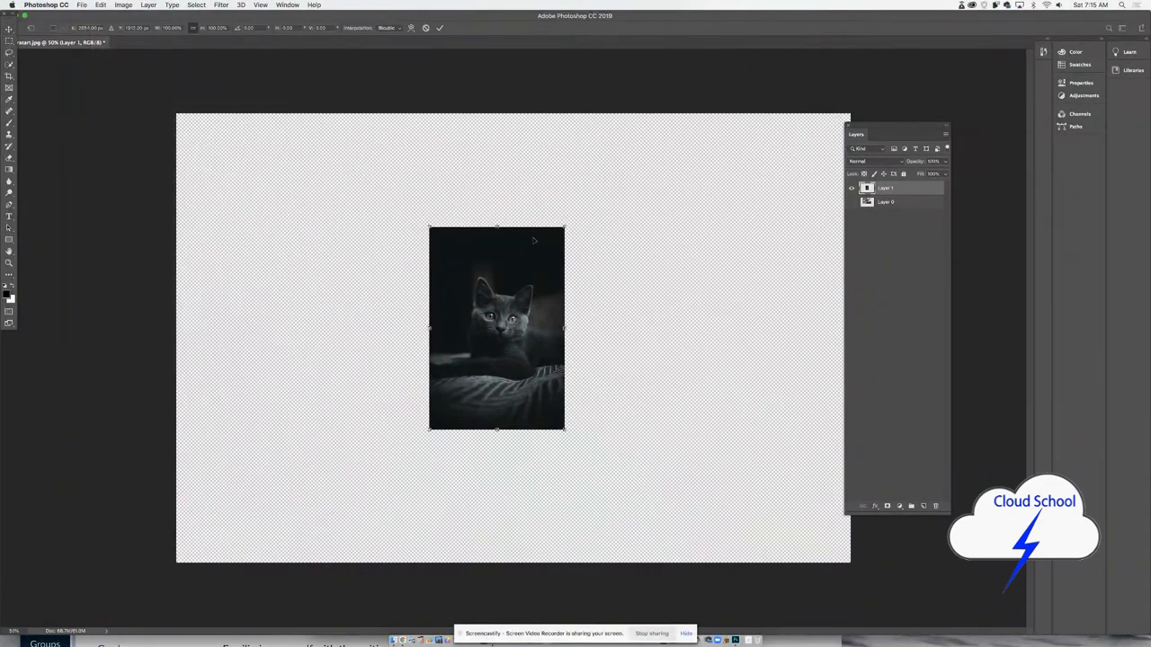
mouse_move(565, 228)
left_mouse_down()
mouse_move(609, 225)
mouse_move(564, 231)
mouse_move(554, 270)
mouse_move(542, 225)
mouse_move(566, 225)
left_mouse_up()
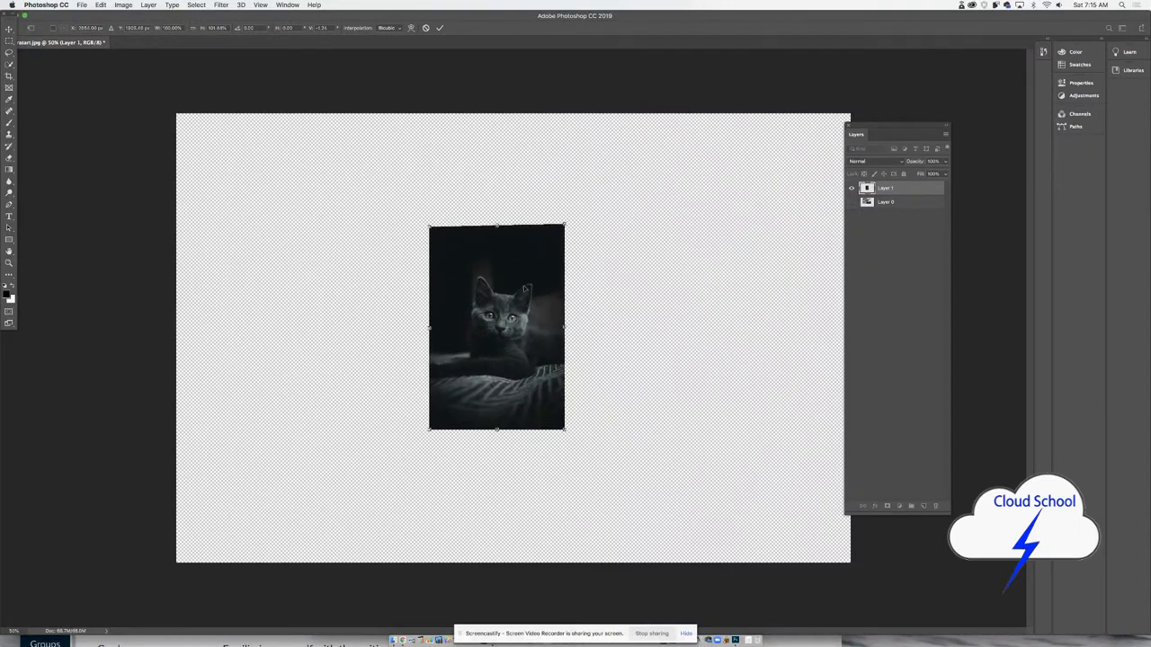
left_click_drag(432, 429, 470, 429)
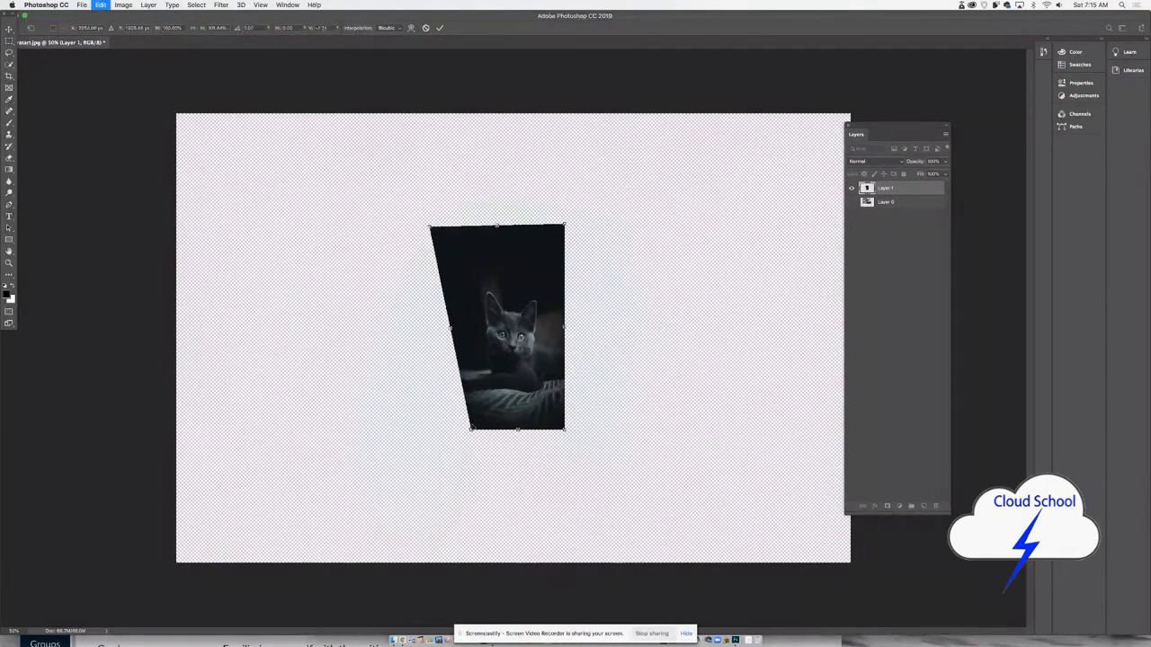
key("super+z")
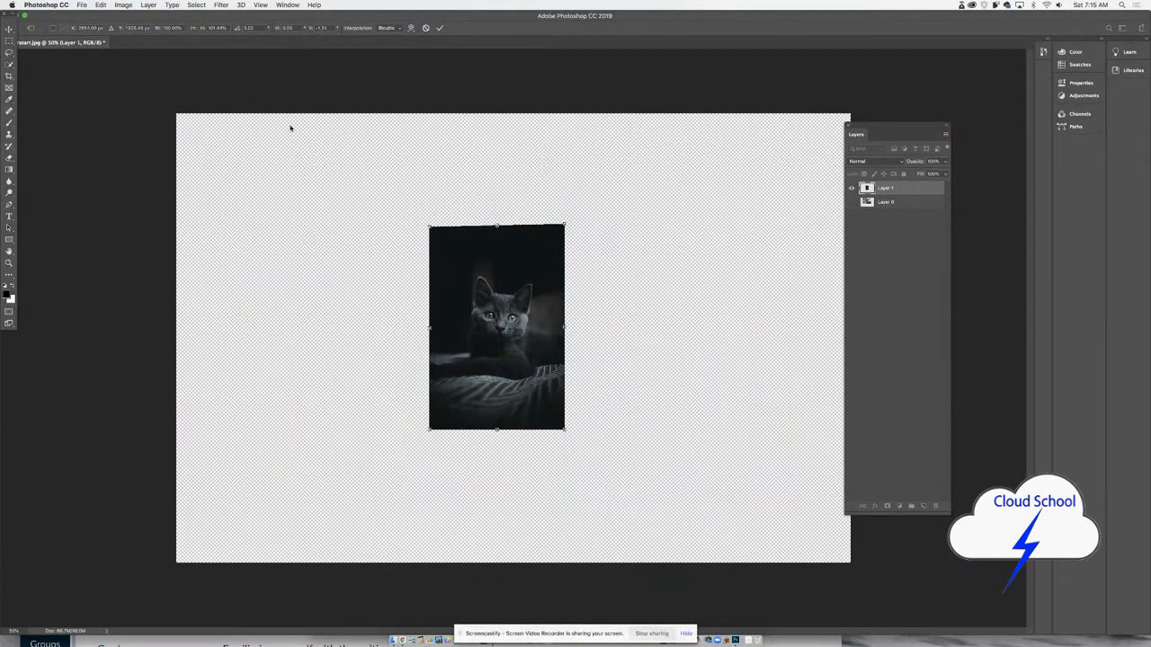
key("Escape")
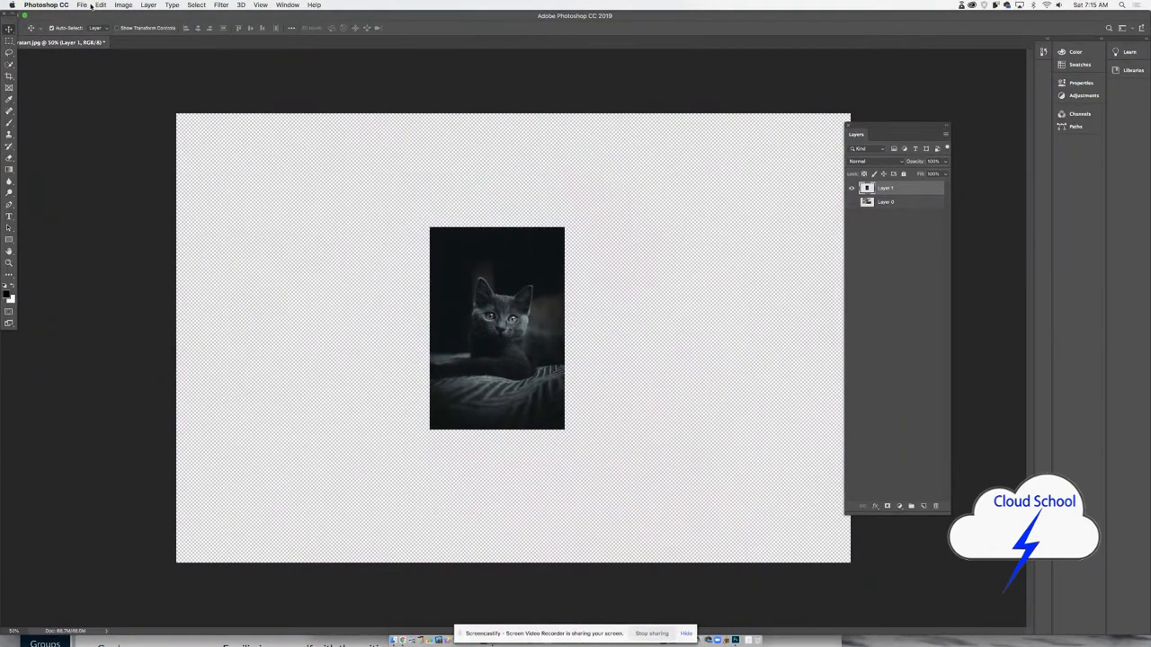
Try a Perspective transform that narrows the kitten picture's left edge, and undo it
left_click(103, 5)
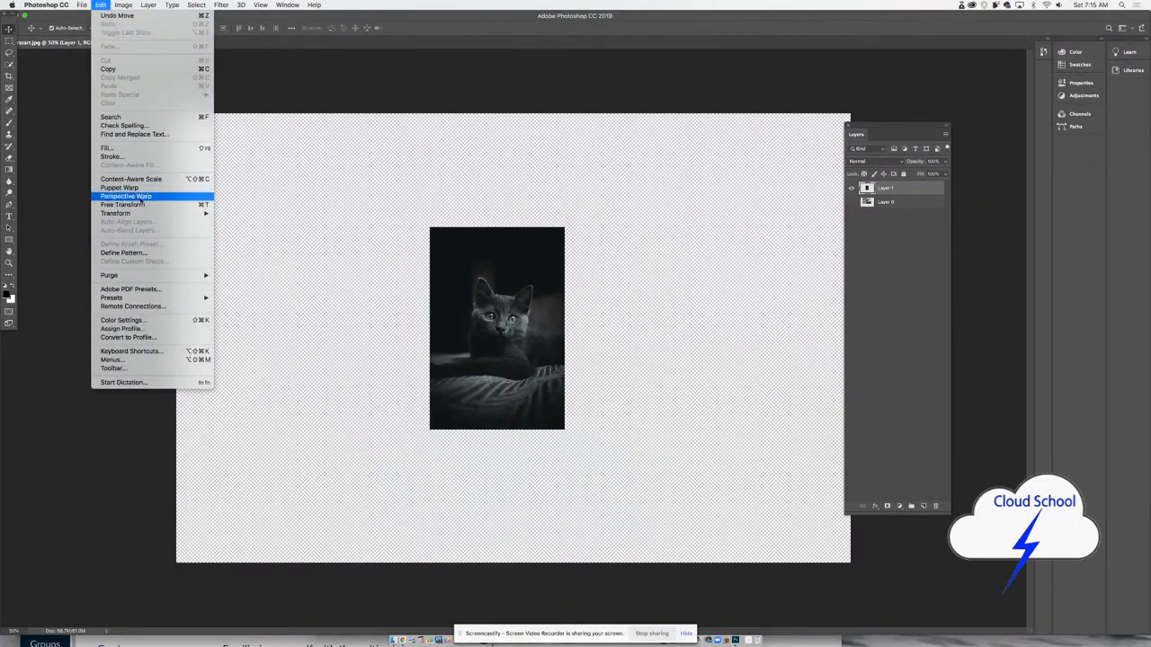
mouse_move(180, 213)
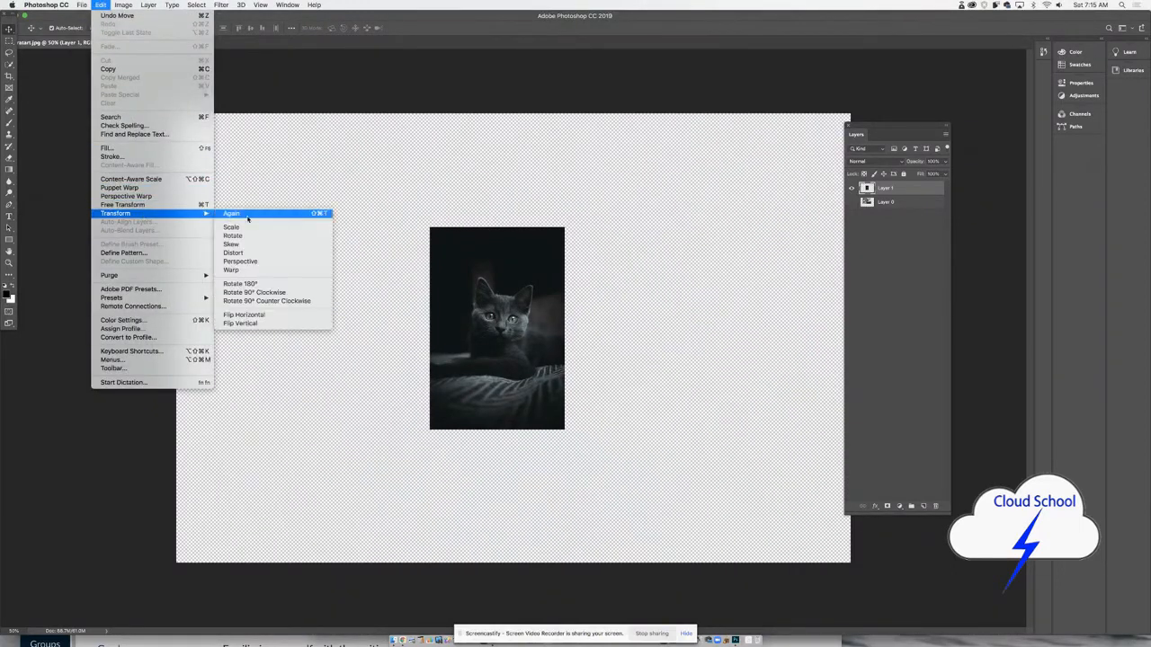
left_click(259, 262)
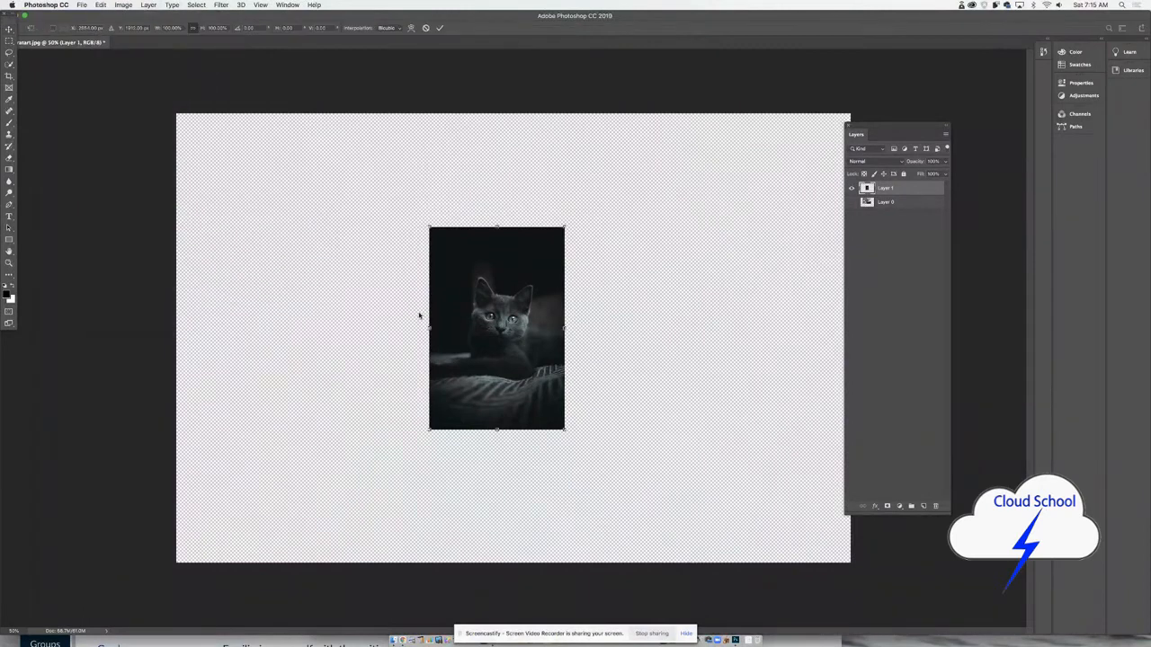
left_click_drag(429, 227, 461, 306)
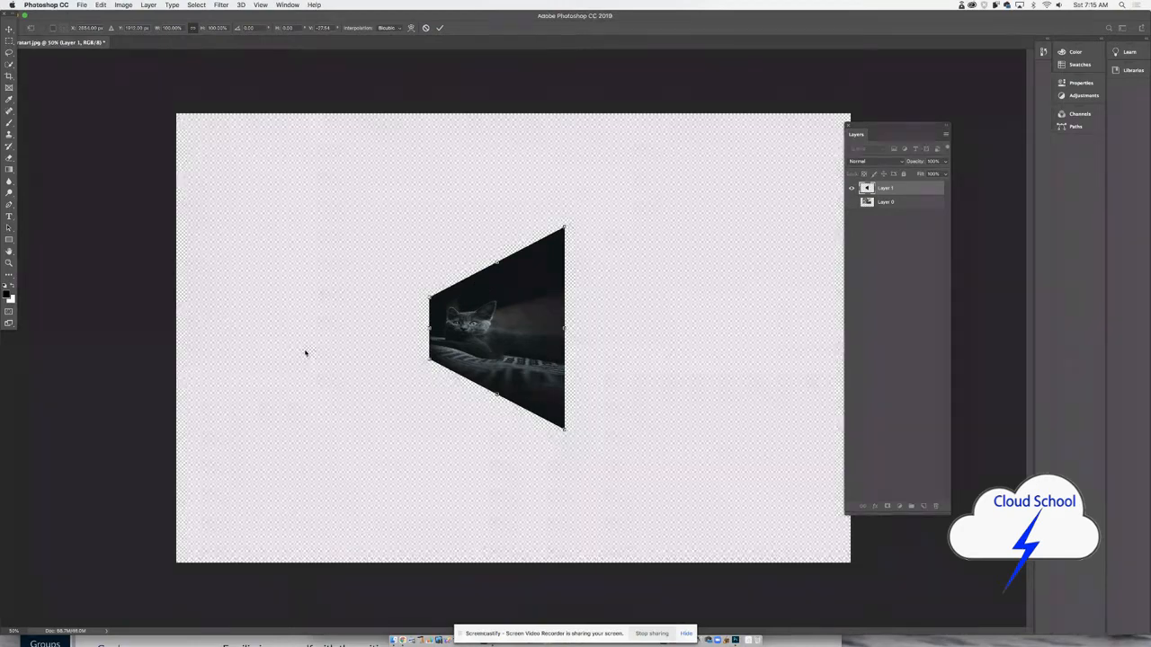
key("super+z")
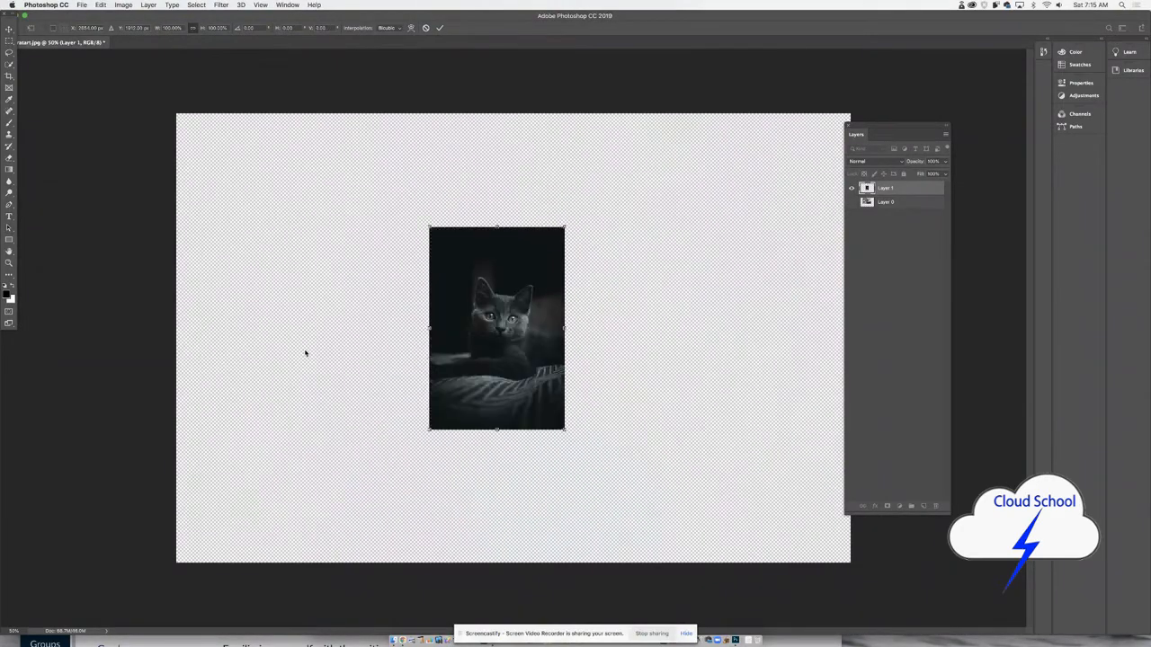
Try a Warp transform that bulges the kitten picture's right side outward and upward, and undo it
left_click(101, 6)
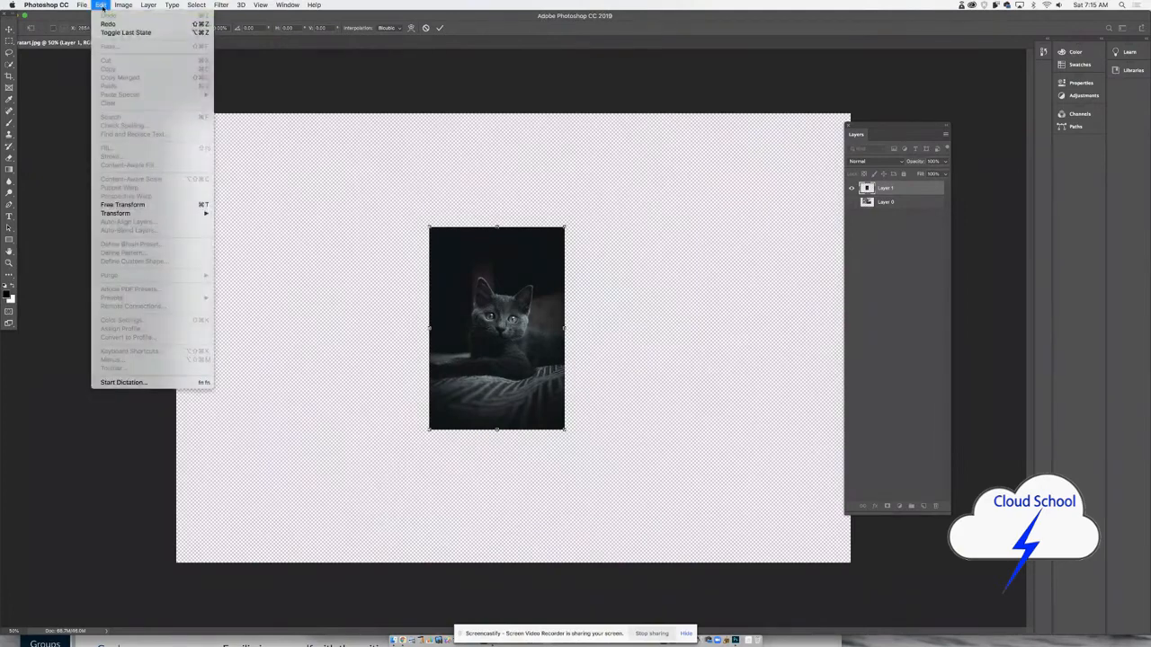
mouse_move(135, 215)
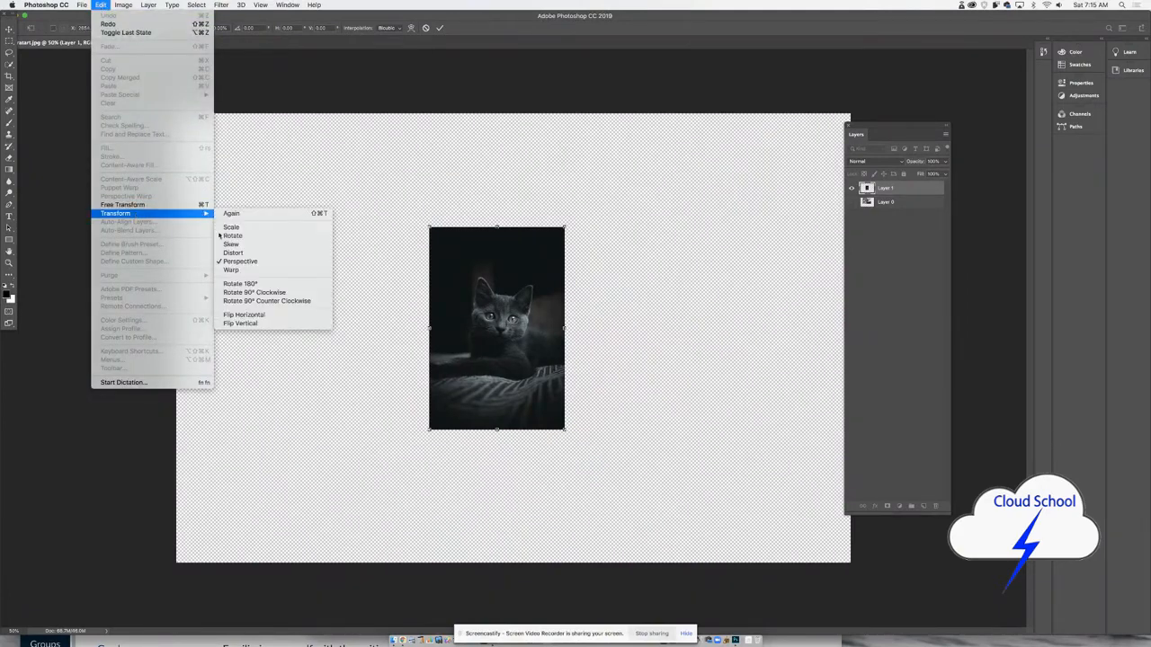
left_click(232, 269)
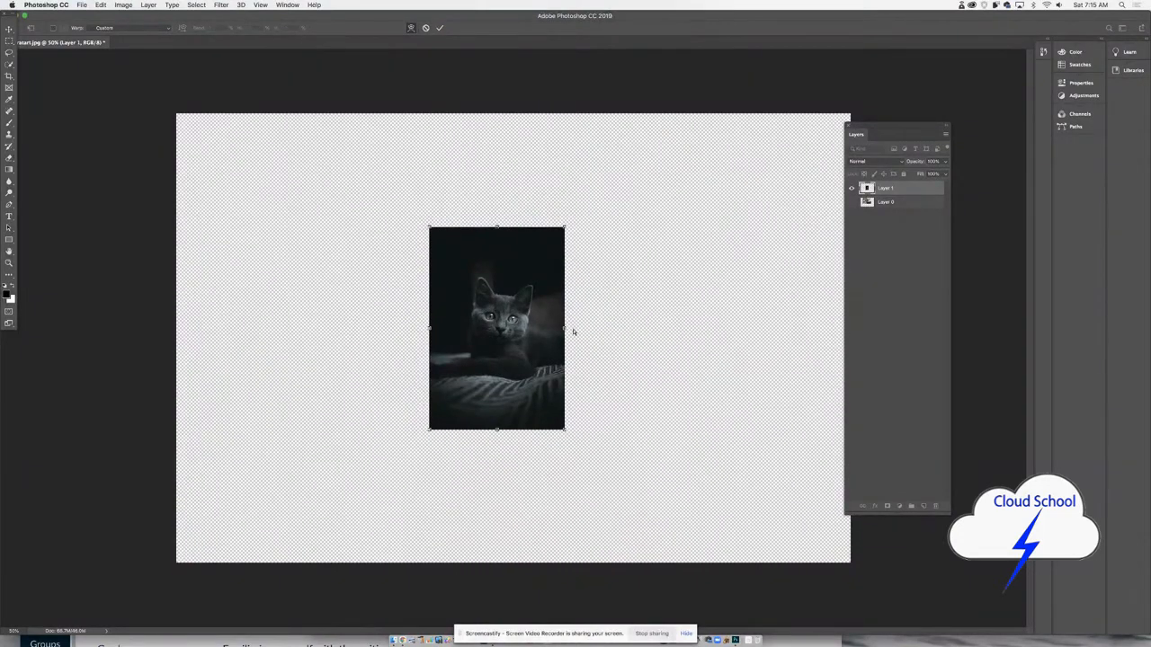
left_click_drag(564, 331, 671, 184)
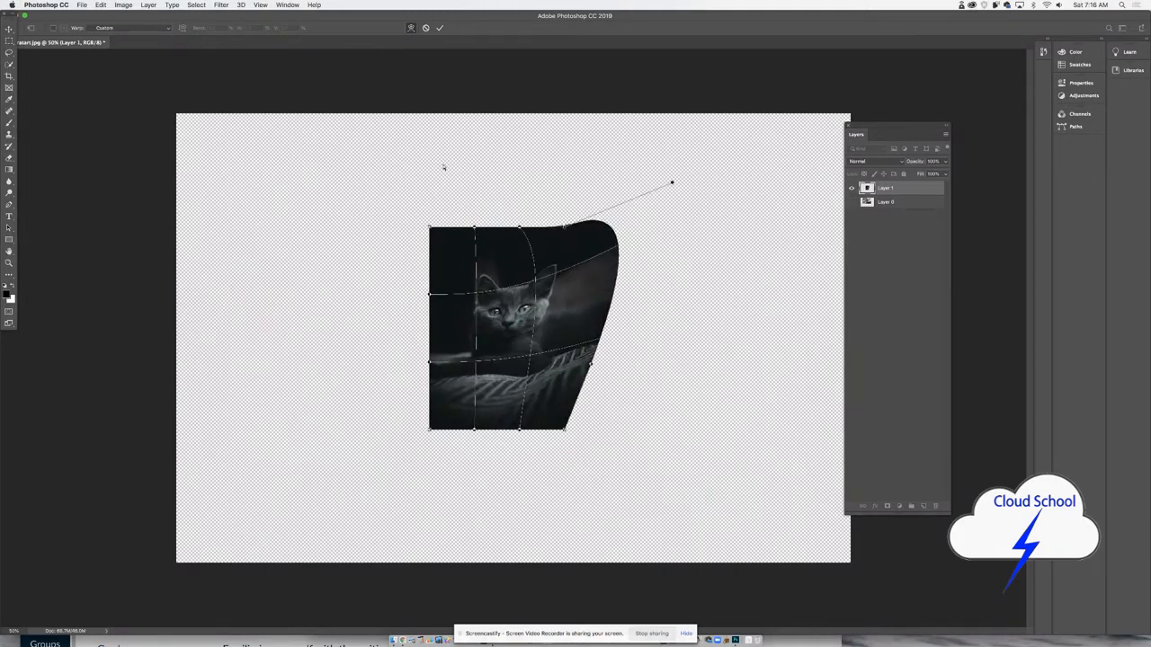
left_click(9, 28)
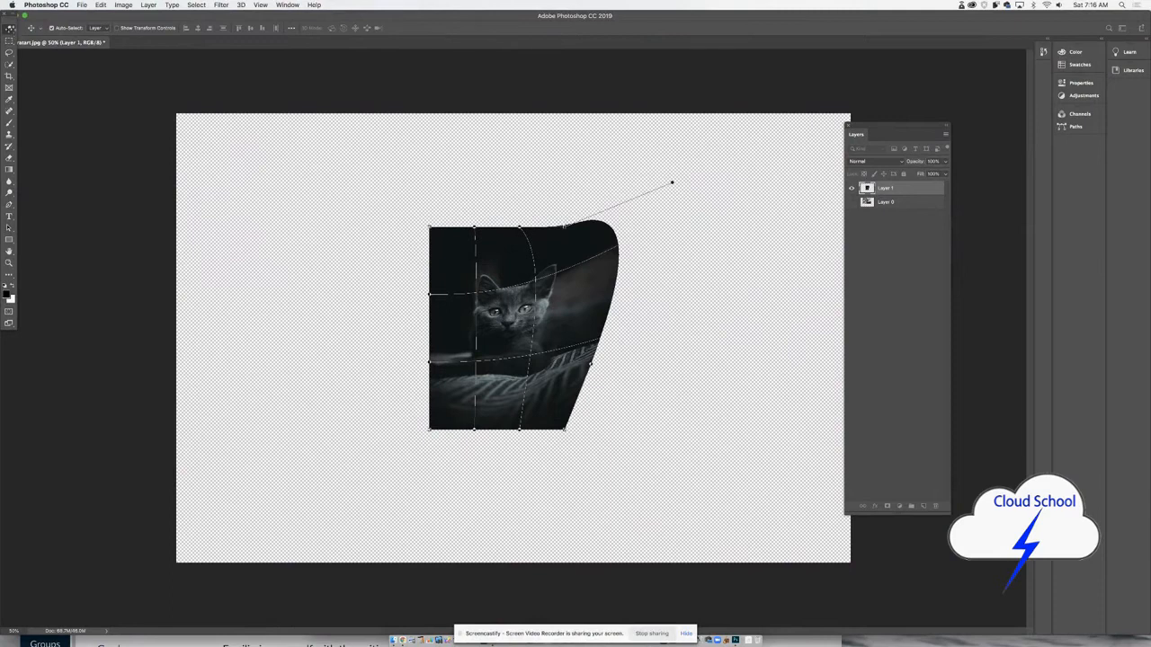
key("super+z")
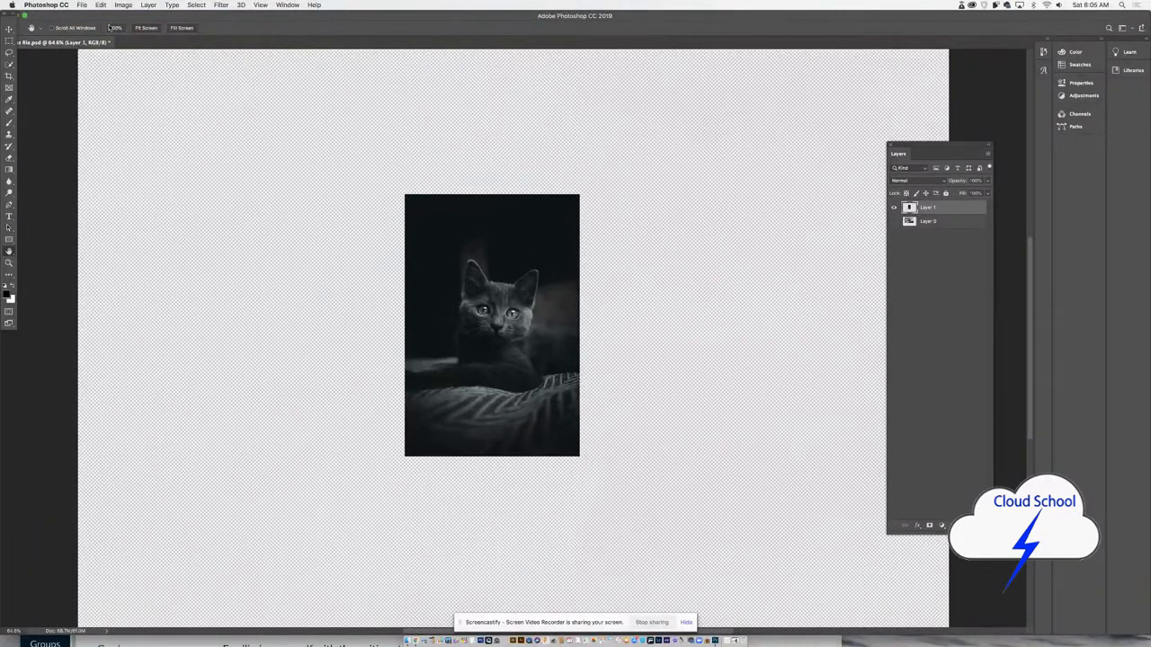
Save the document as test file.psd on the Desktop in Photoshop format with its layers and embedded colour profile
left_click(80, 5)
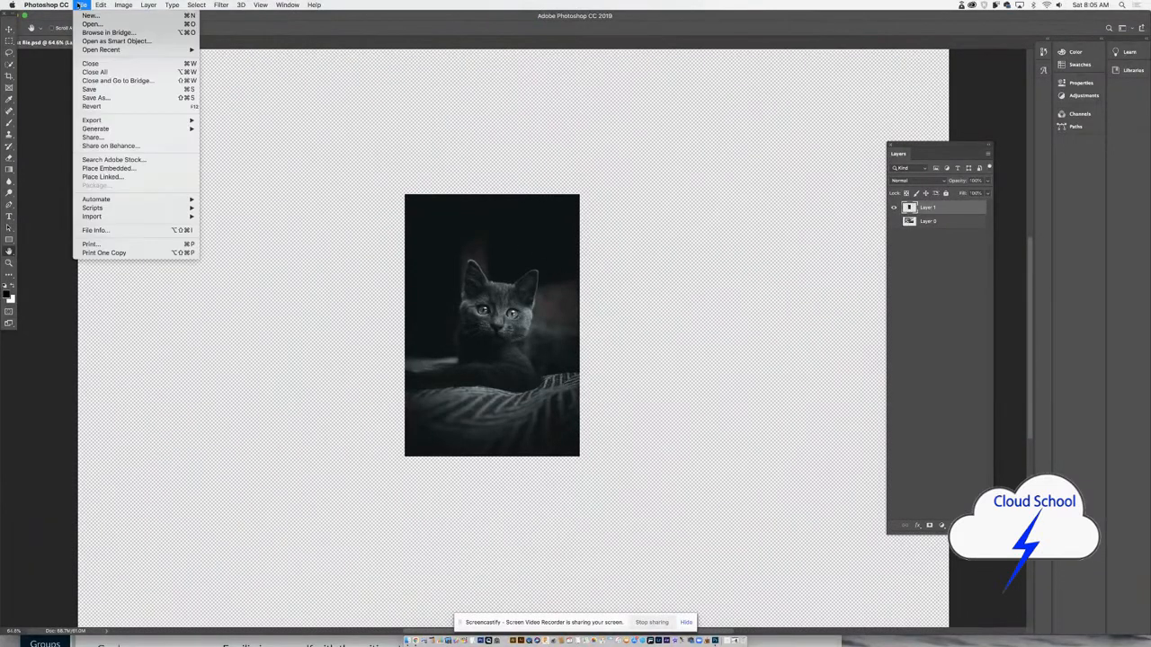
left_click(92, 98)
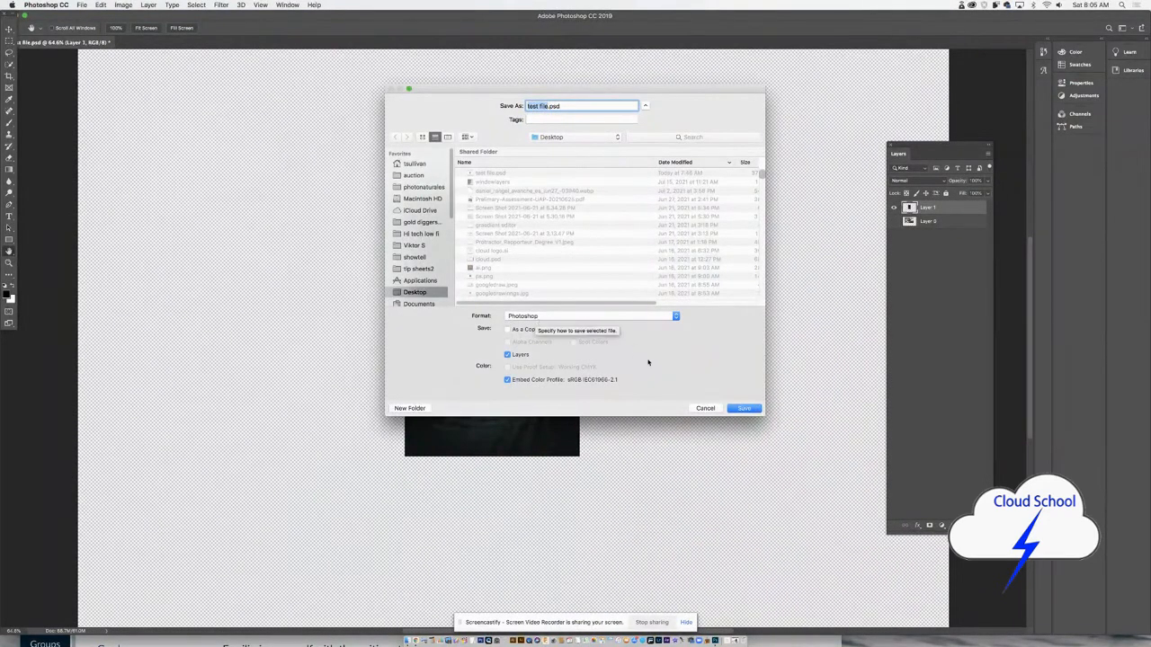
left_click(740, 409)
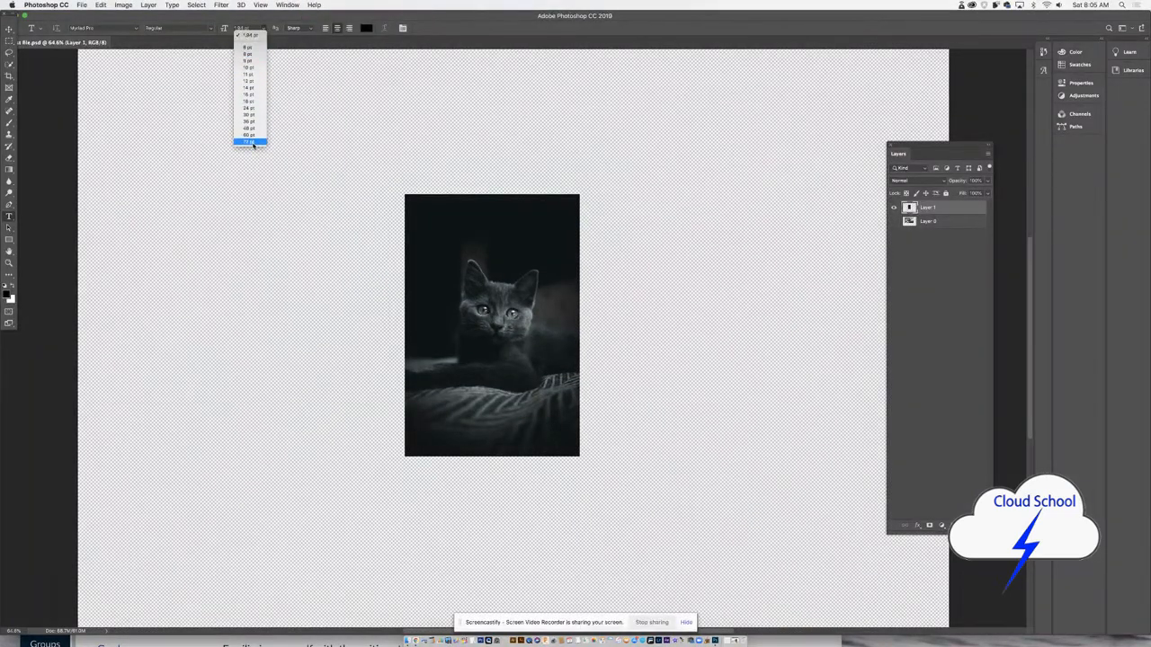
Add the text "Black Cat" at 72 pt to the canvas above and left of the kitten picture
left_click(250, 142)
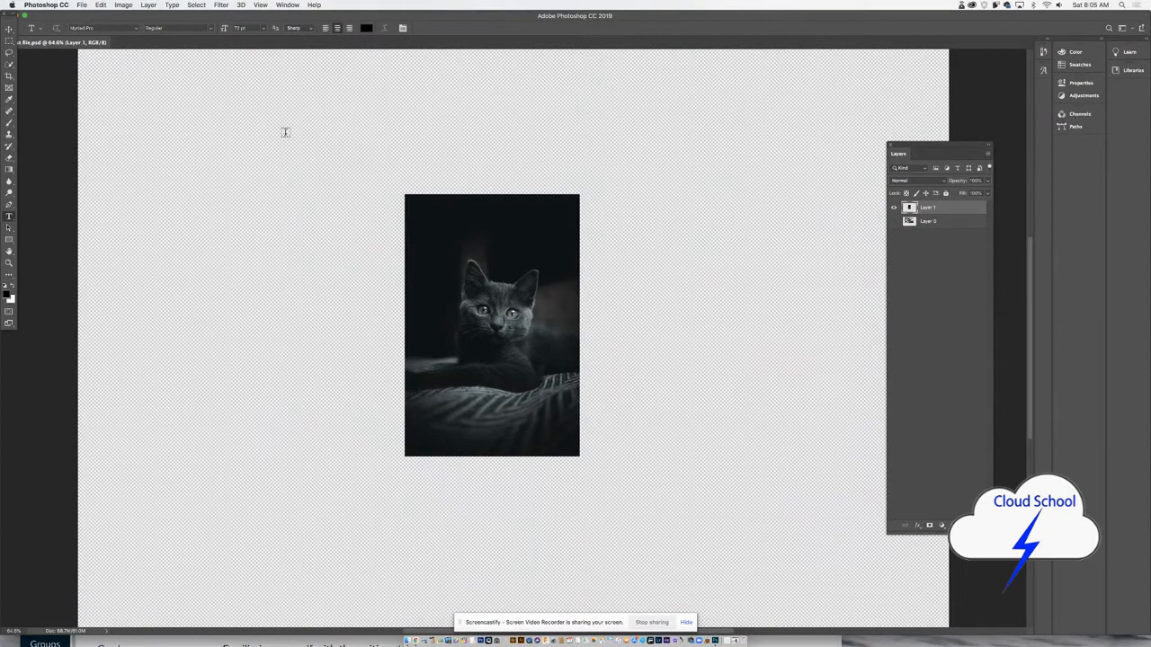
left_click(284, 132)
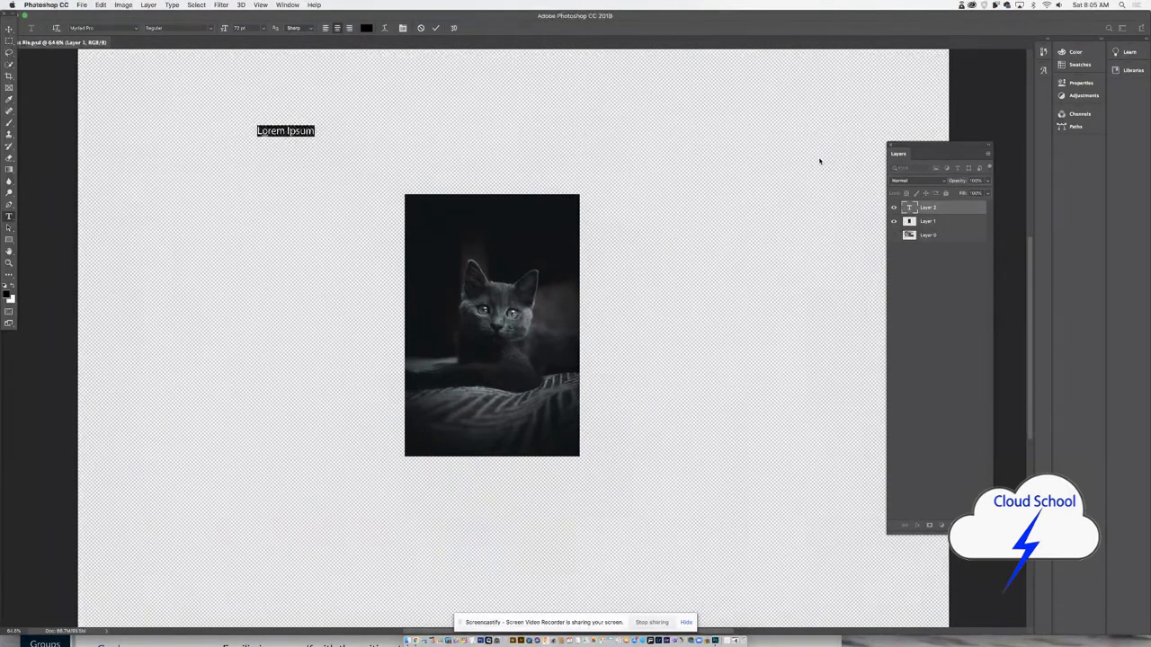
type("Black Cat")
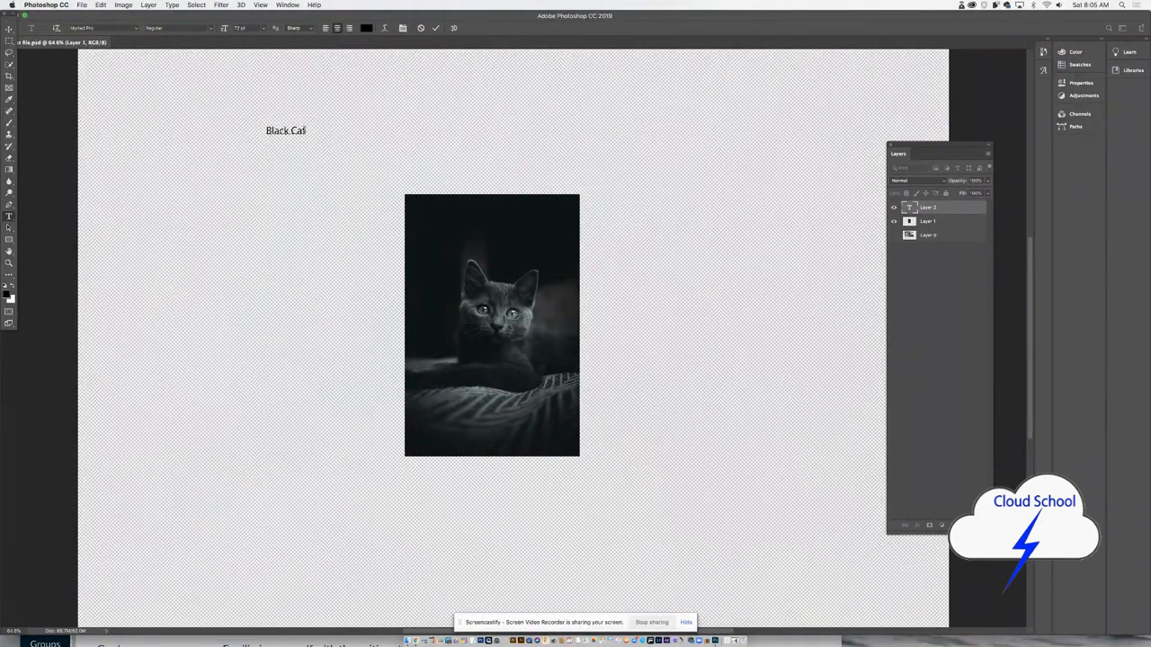
Try the "Black Cat" text at 24 pt, and set it back to 72 pt
left_click_drag(306, 132, 269, 131)
double_click(269, 132)
key("super+a")
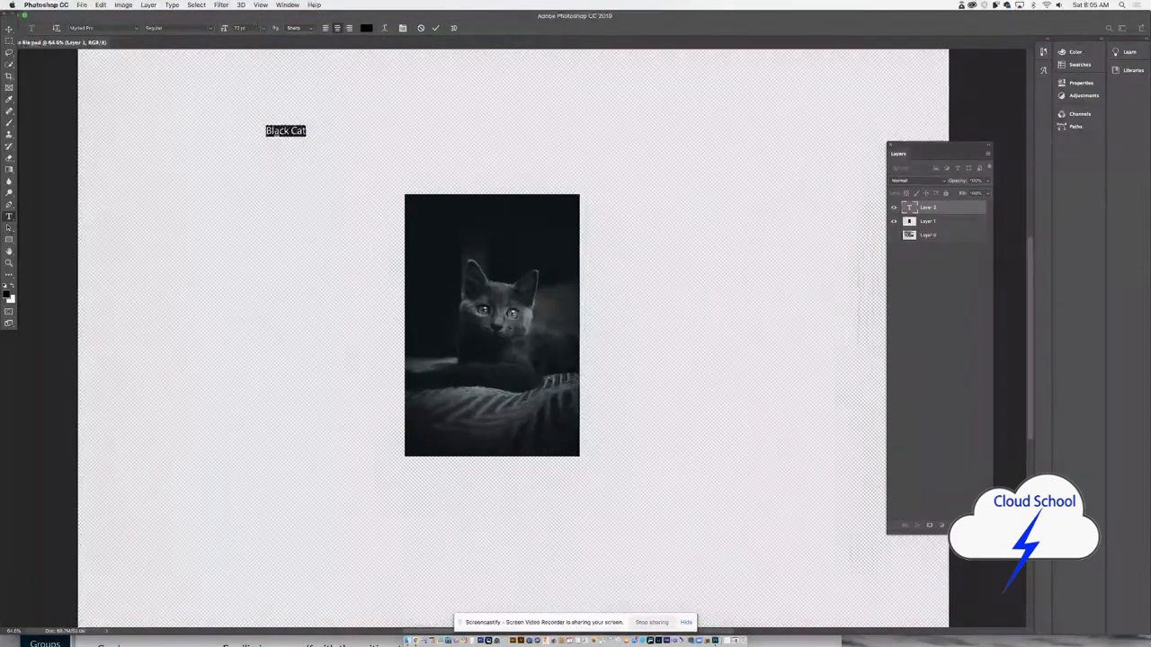
left_click(264, 28)
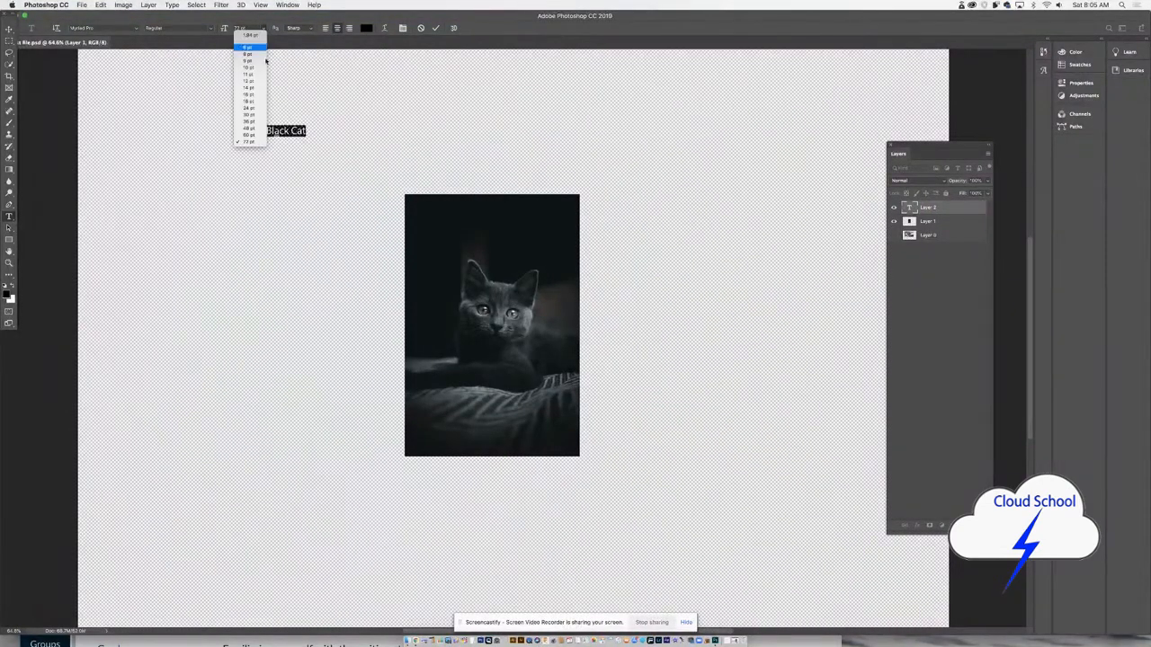
left_click(263, 109)
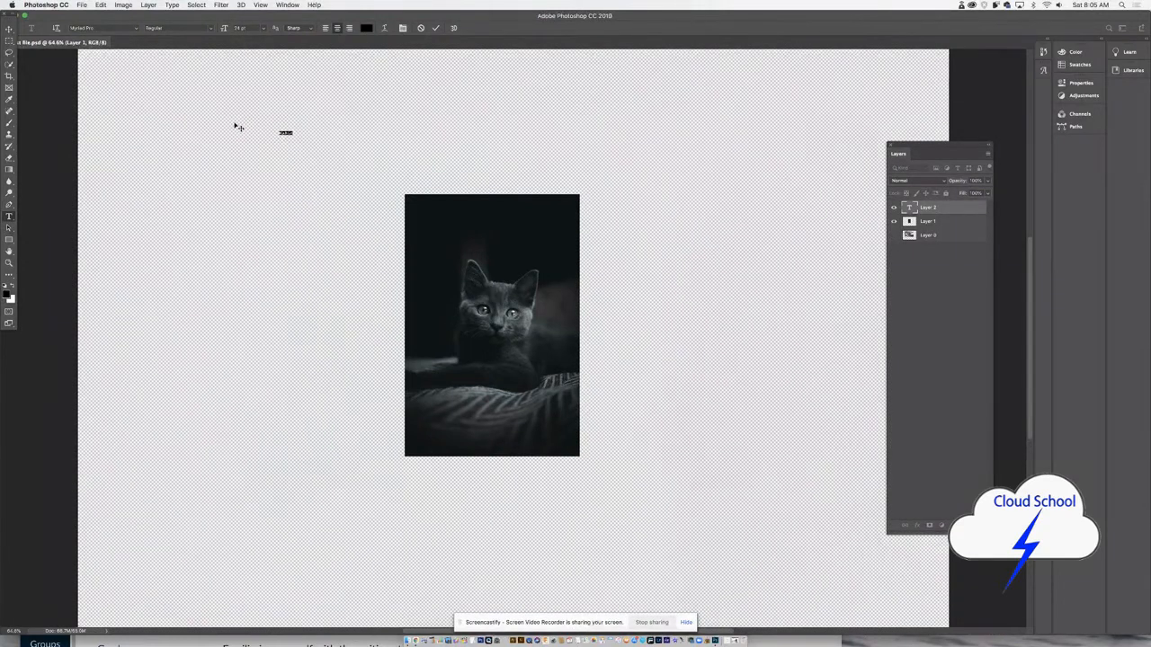
left_click(263, 28)
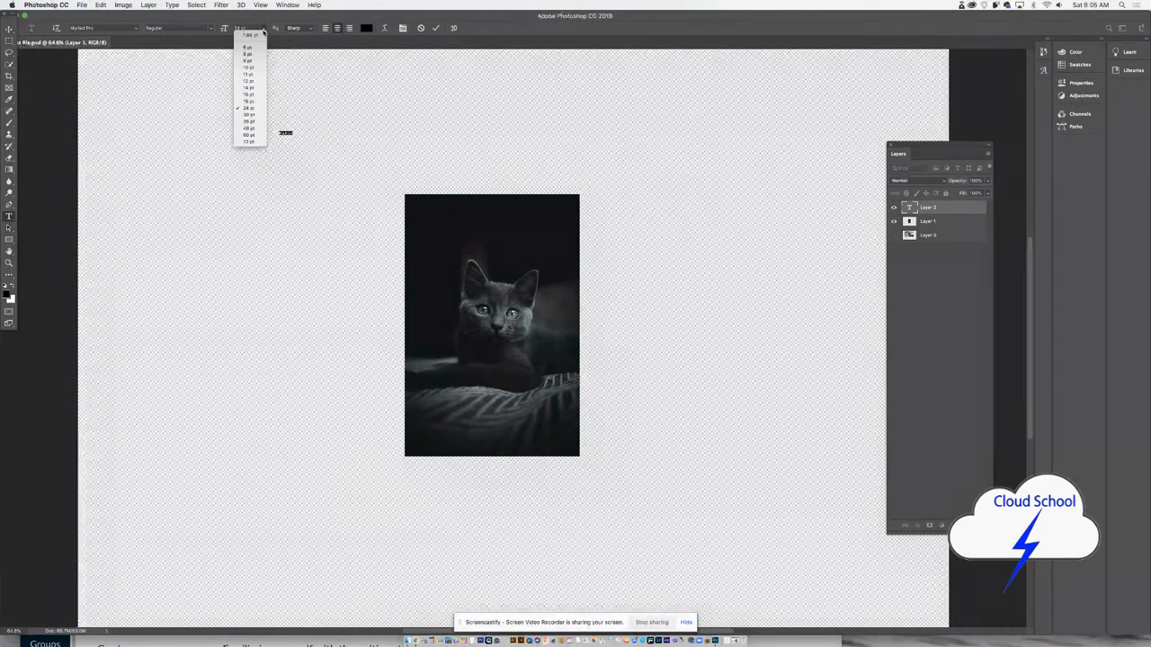
left_click(262, 141)
left_click(11, 29)
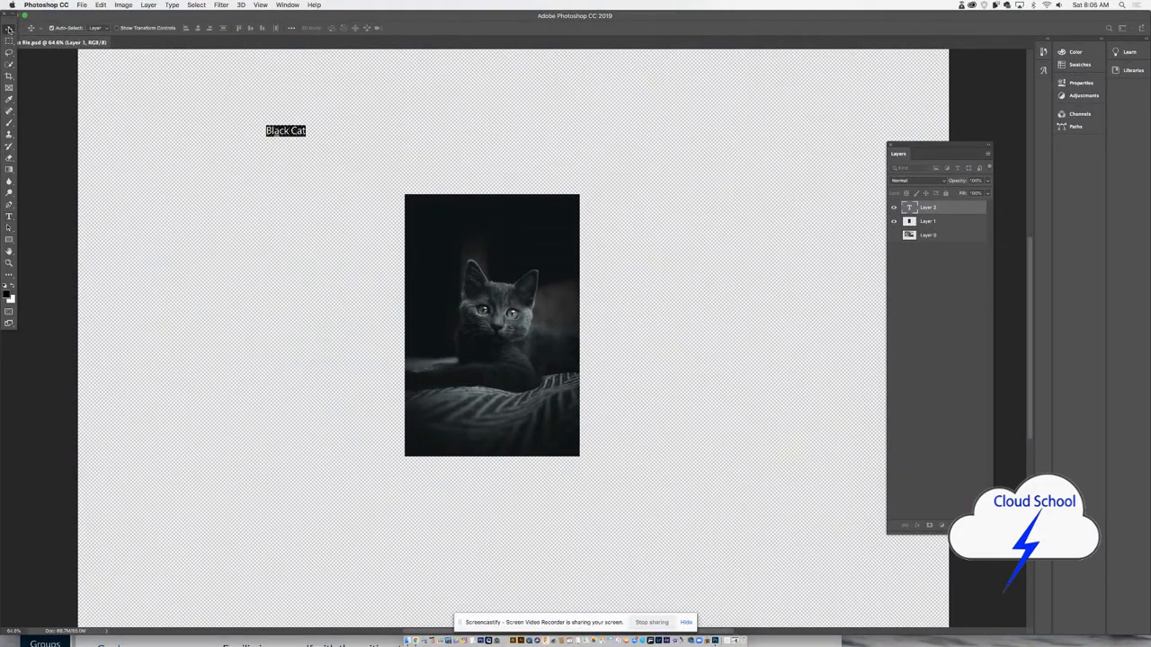
Scale the "Black Cat" text up with Free Transform to slightly wider than the kitten picture, and place it directly above the picture
left_click(102, 6)
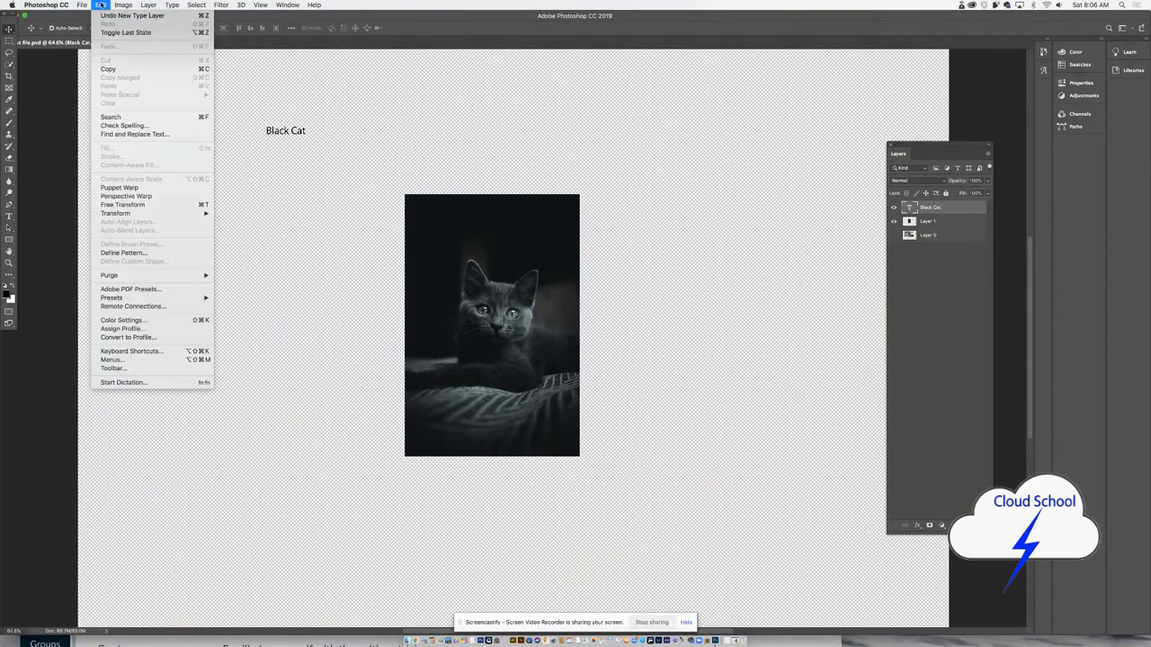
left_click(132, 205)
left_click_drag(313, 140, 462, 183)
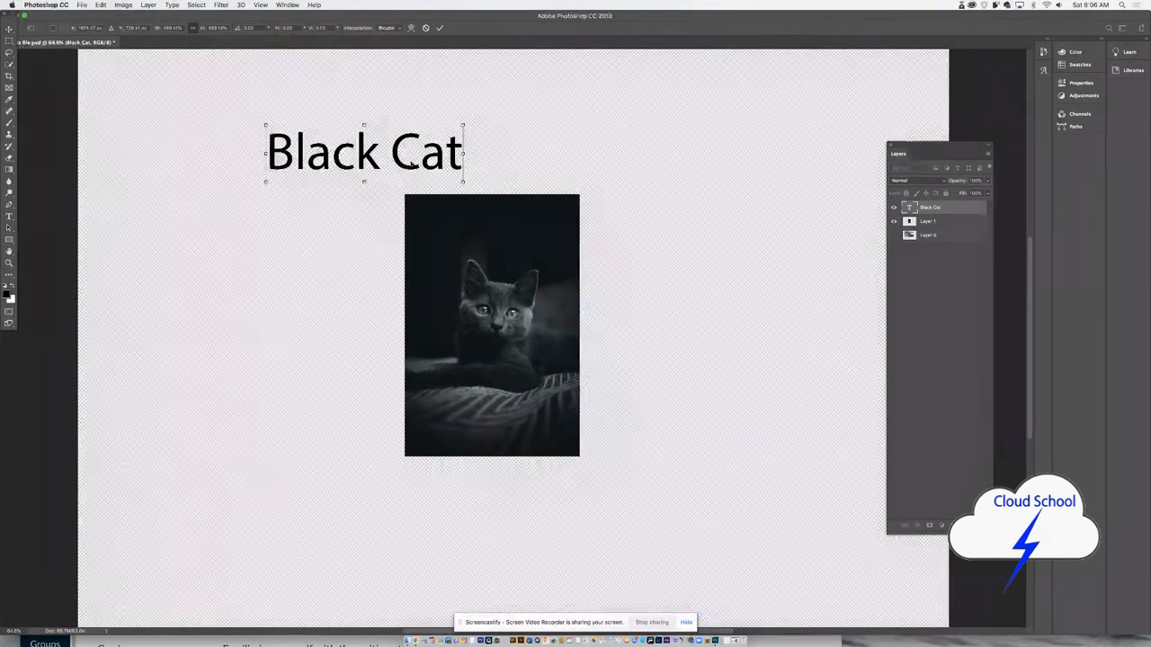
left_click_drag(382, 149, 496, 155)
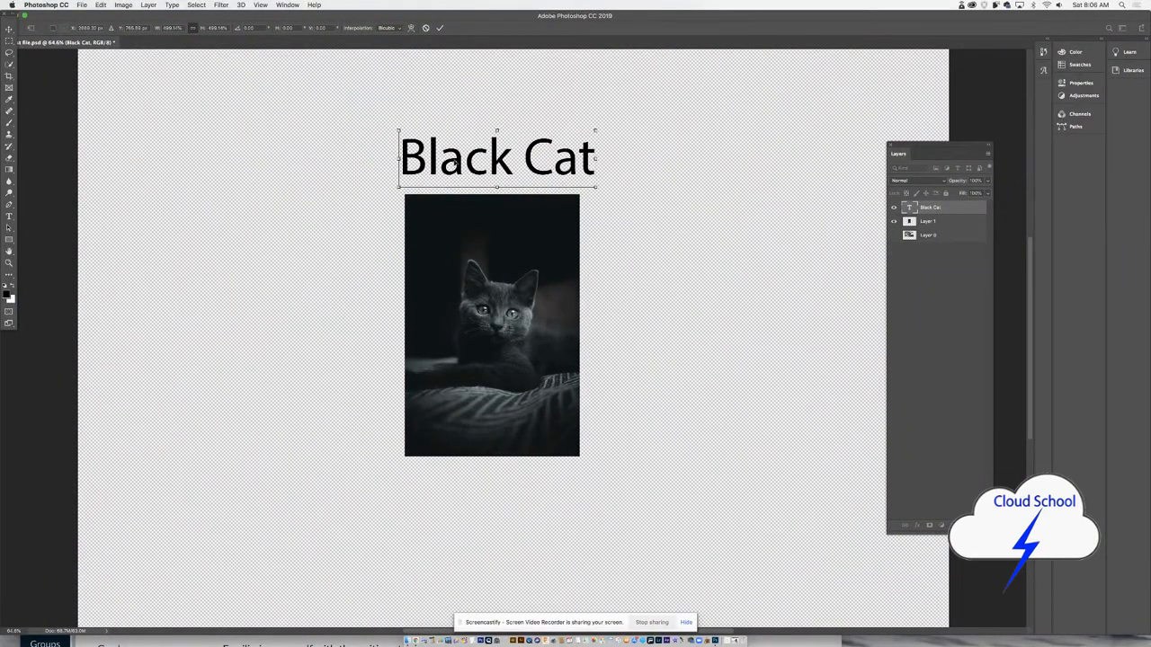
left_click(9, 30)
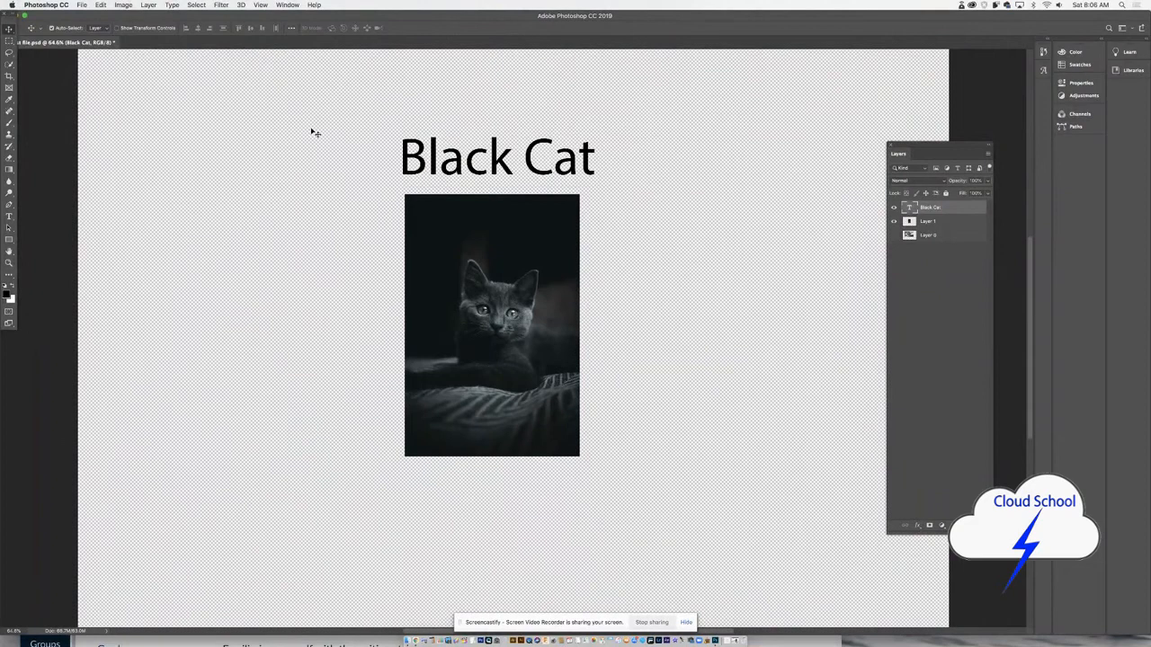
Change the font of the whole "Black Cat" text to Big Caslon Medium
left_click(9, 216)
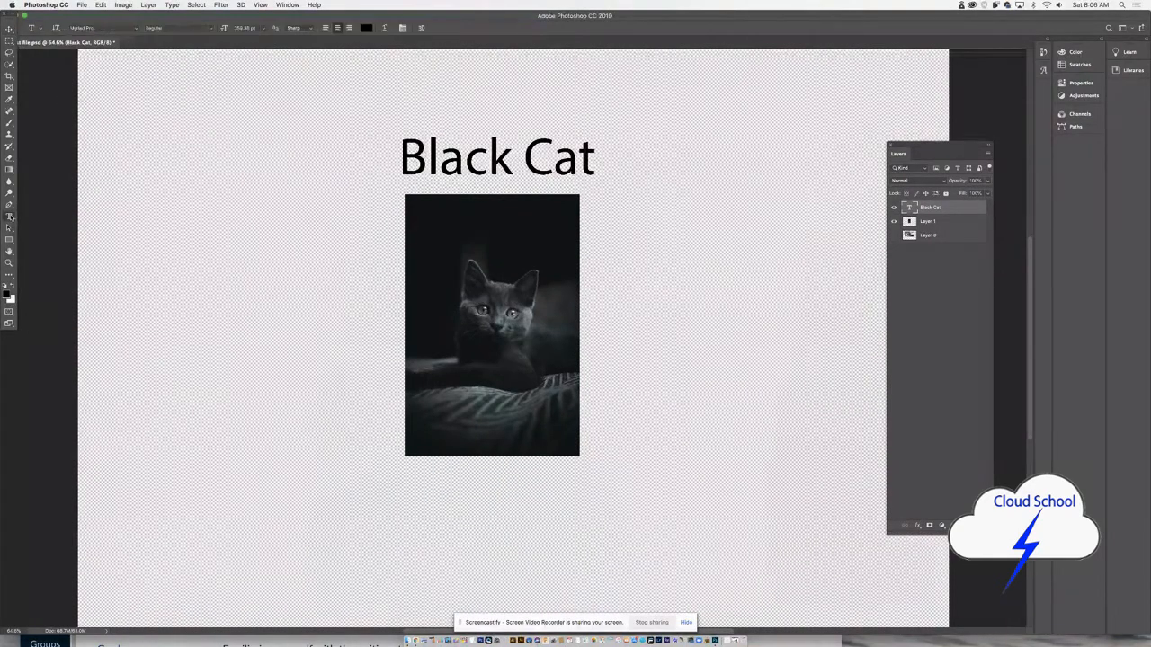
left_click_drag(400, 158, 595, 159)
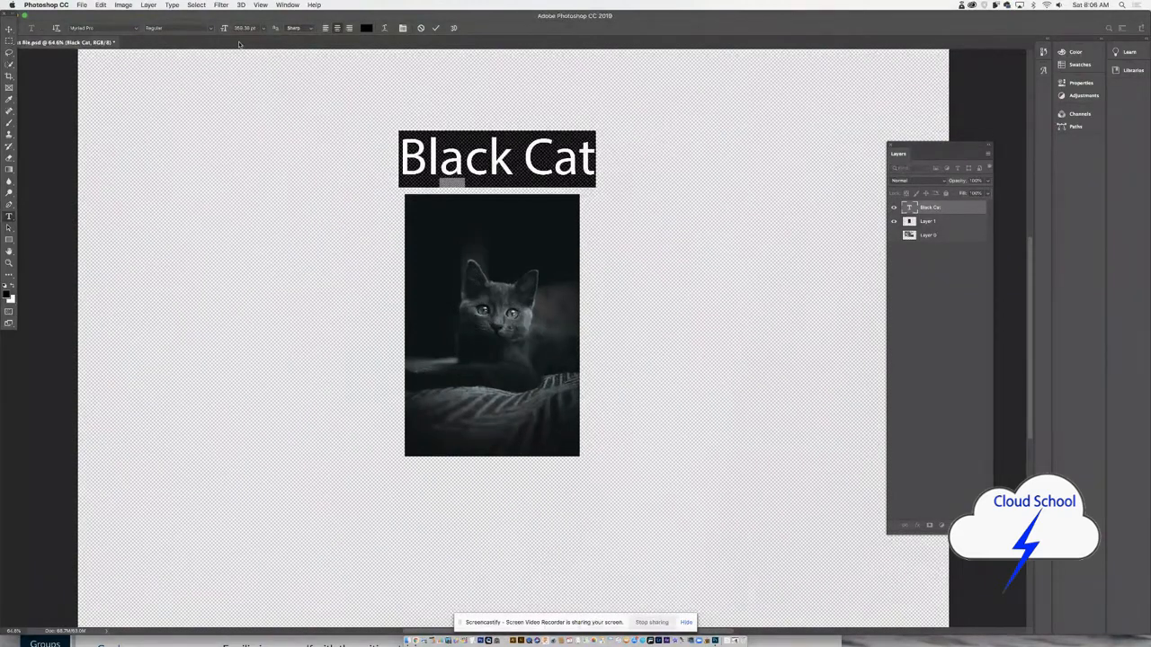
left_click(136, 29)
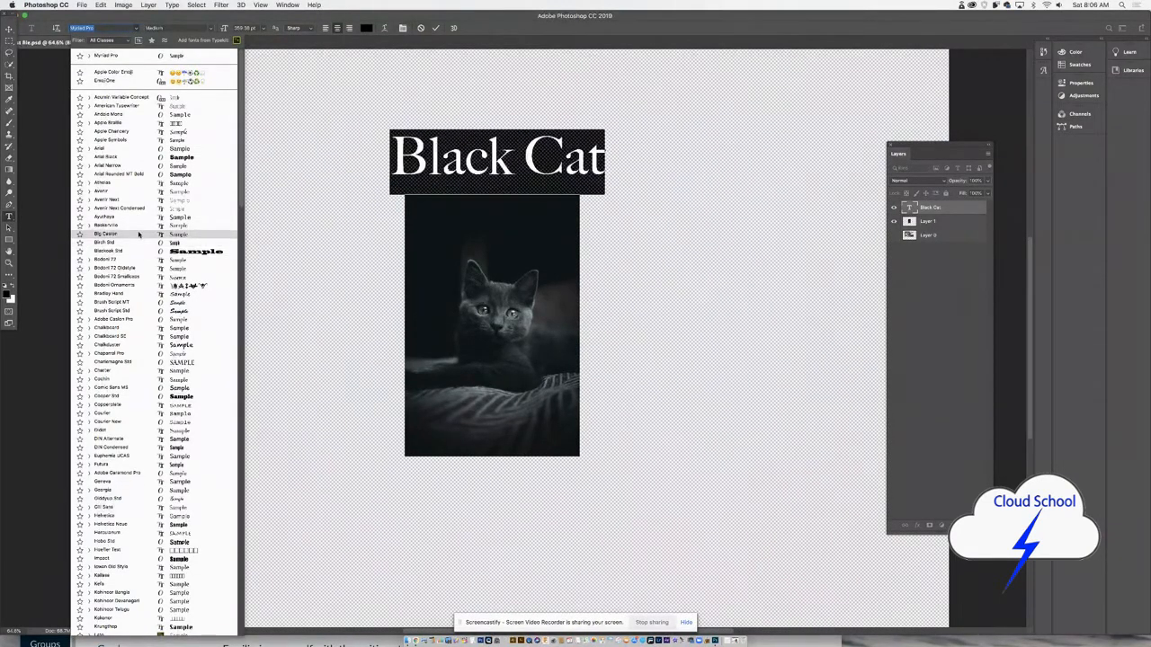
left_click(139, 238)
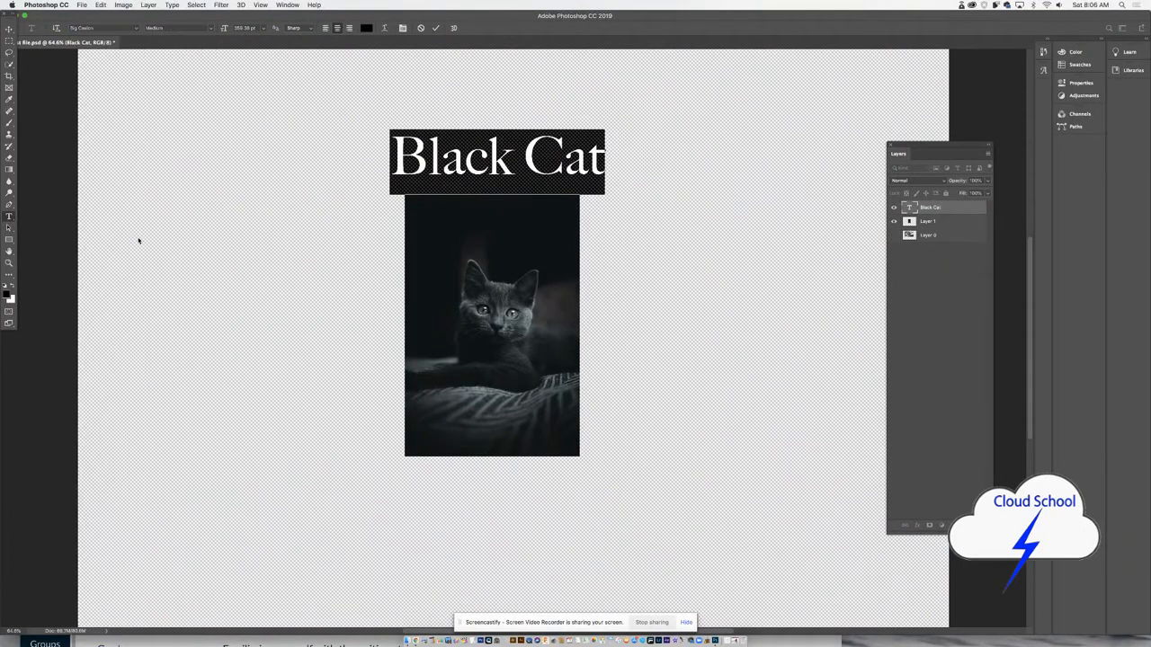
left_click(139, 151)
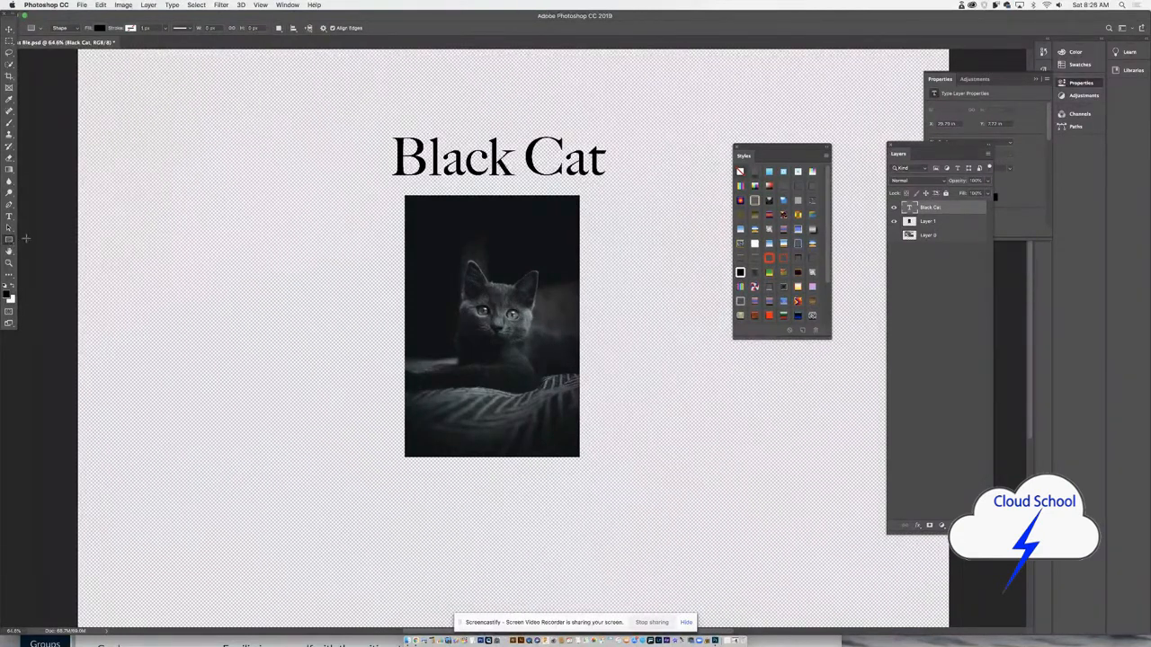
Draw a rectangle shape about 1101 × 1433 px beside the kitten picture on its left, and give it a custom teal green fill
left_click_drag(153, 158, 312, 367)
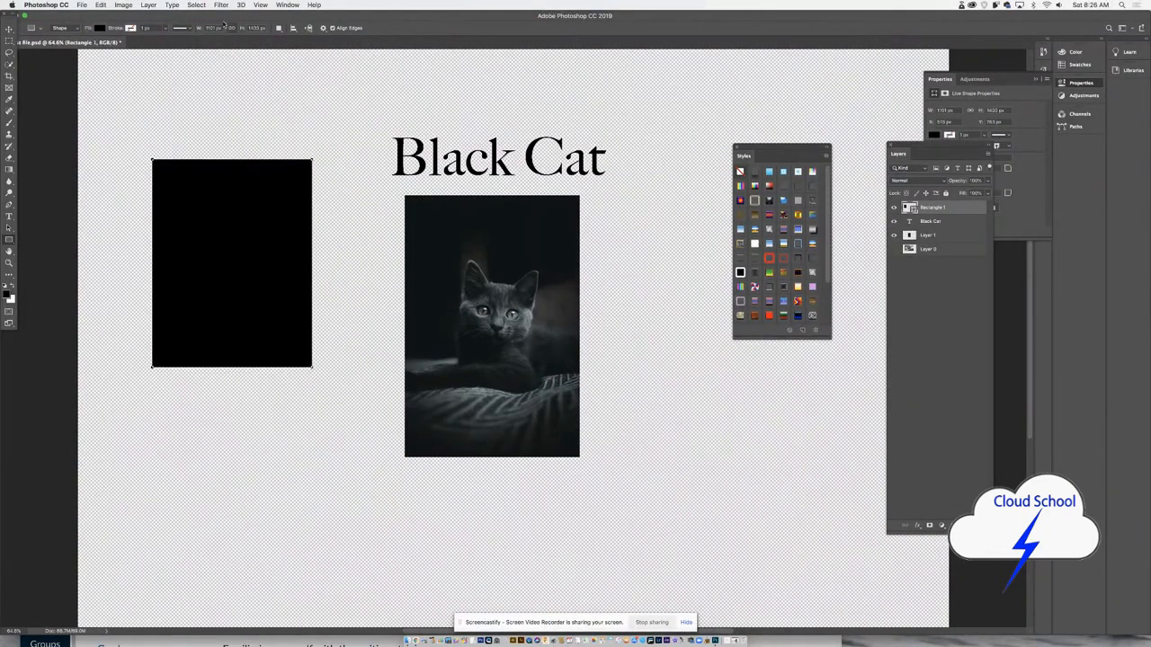
left_click(99, 29)
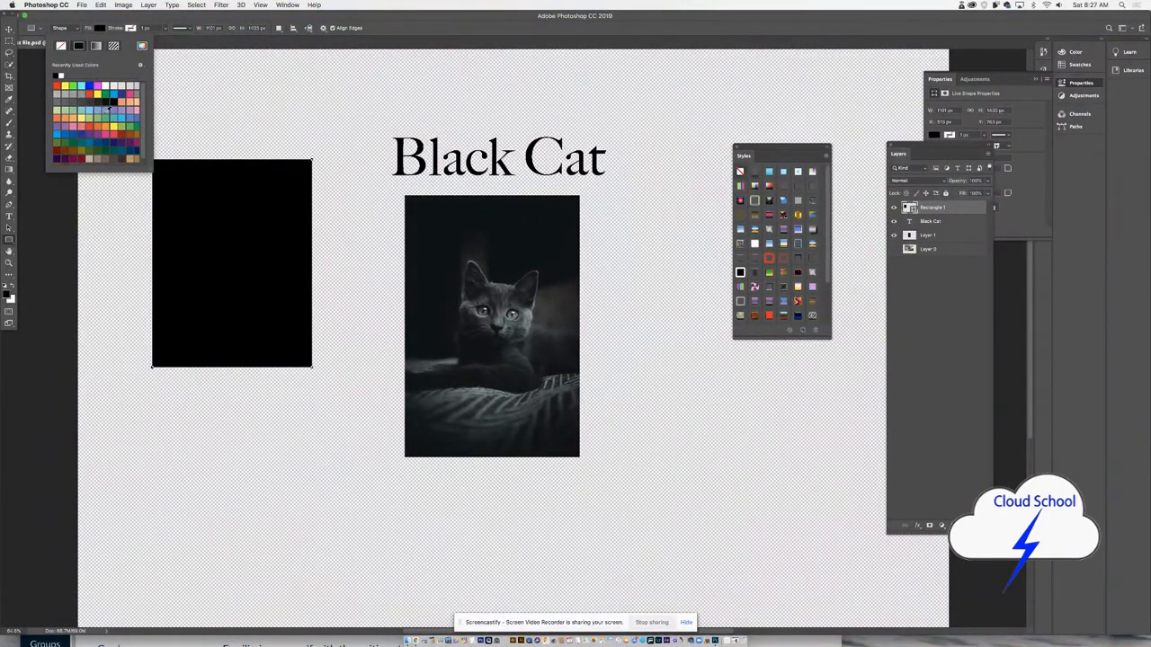
left_click(141, 46)
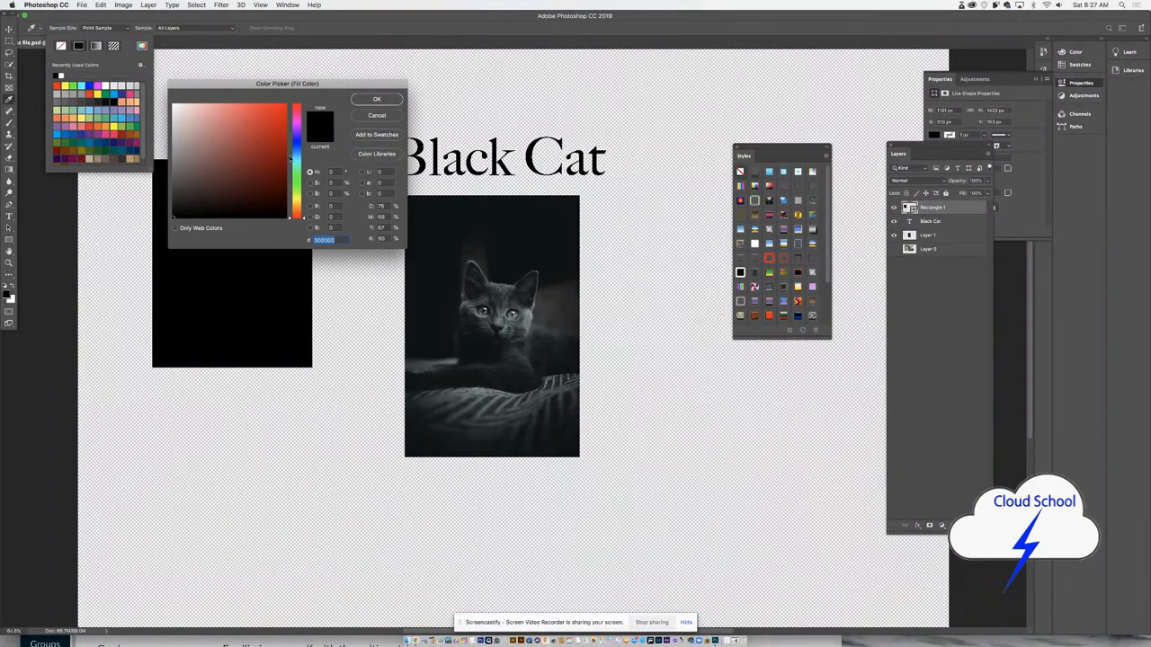
left_click(296, 167)
left_click(246, 120)
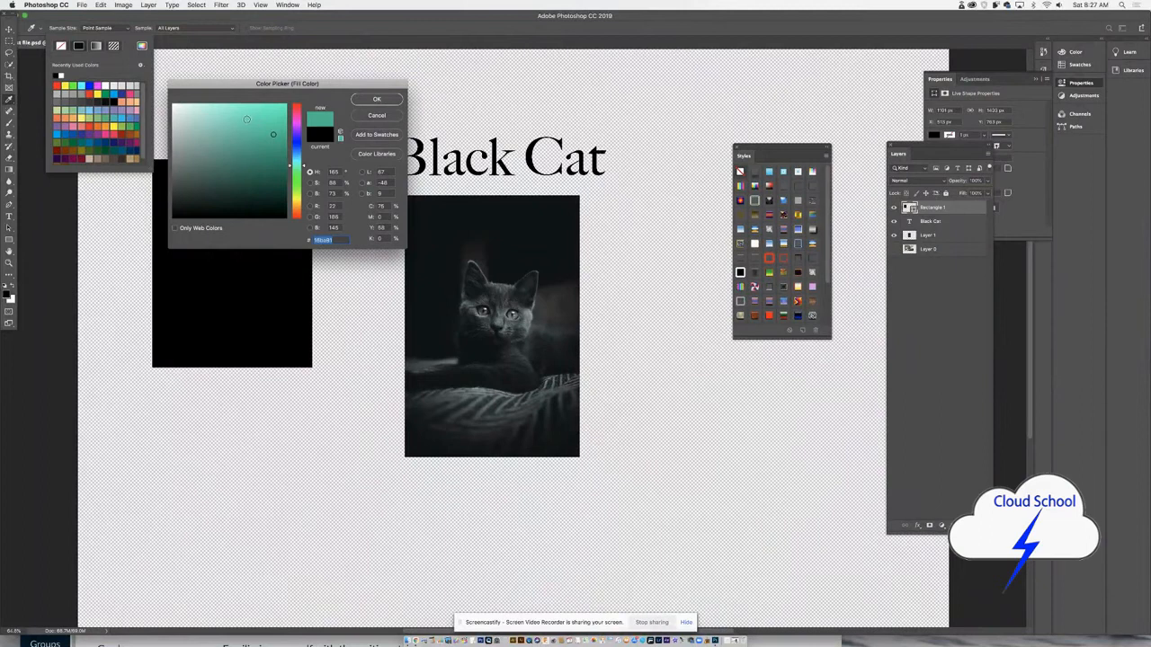
left_click(242, 153)
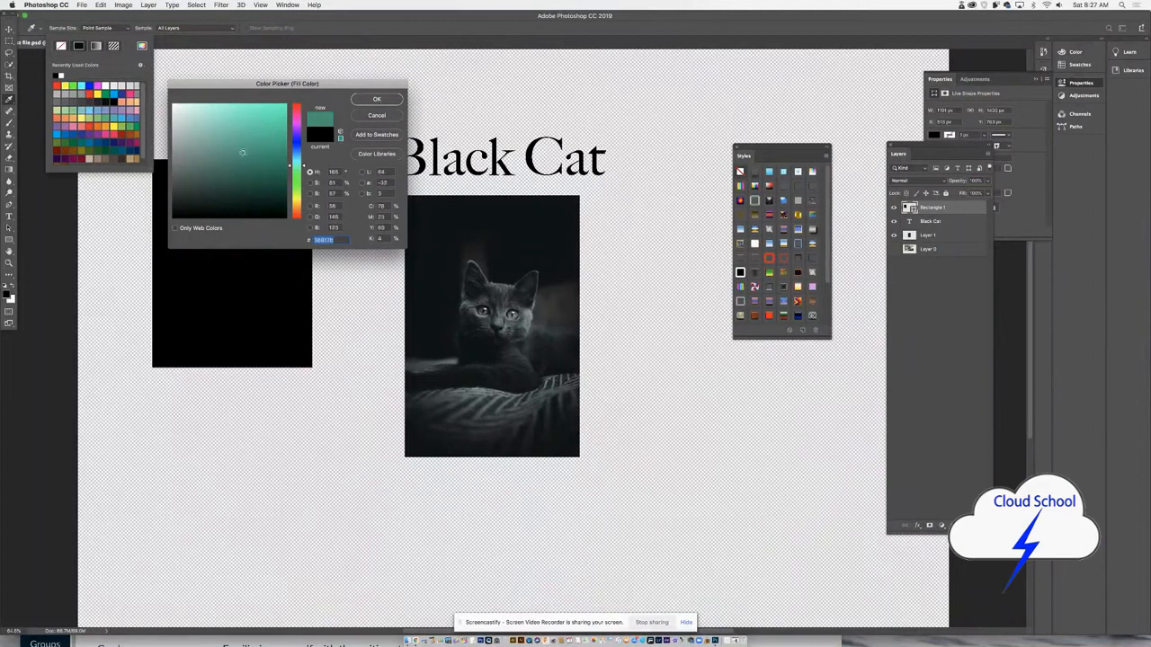
left_click(372, 99)
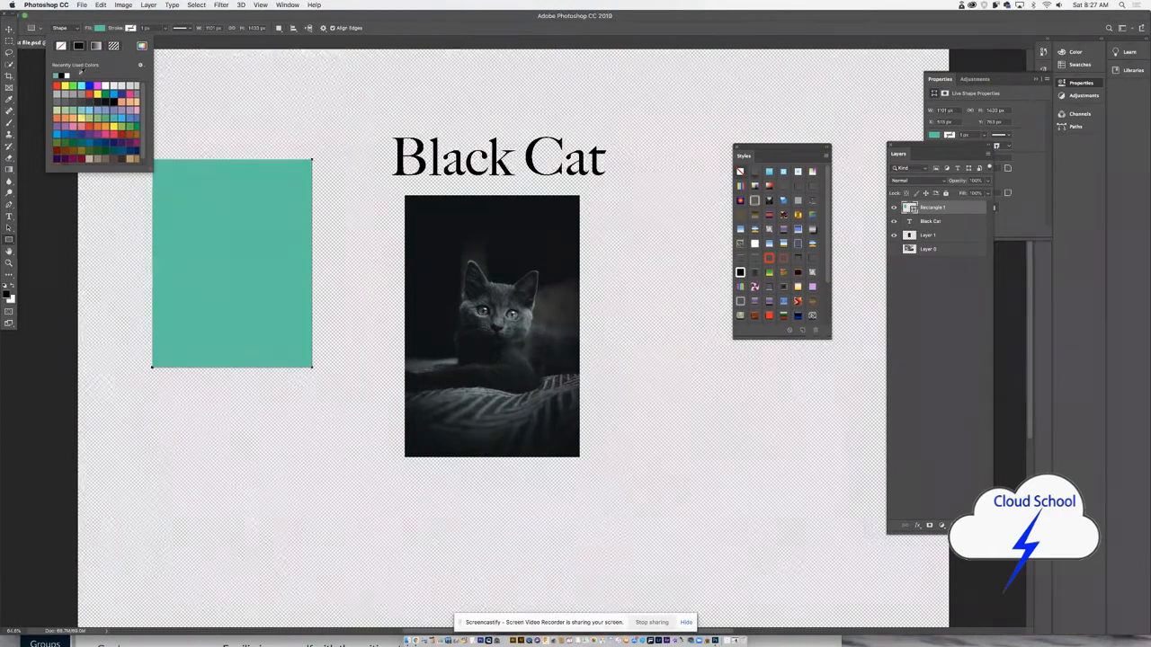
Fill the rectangle with white from the recently used colours, and move it over the kitten picture
left_click(67, 74)
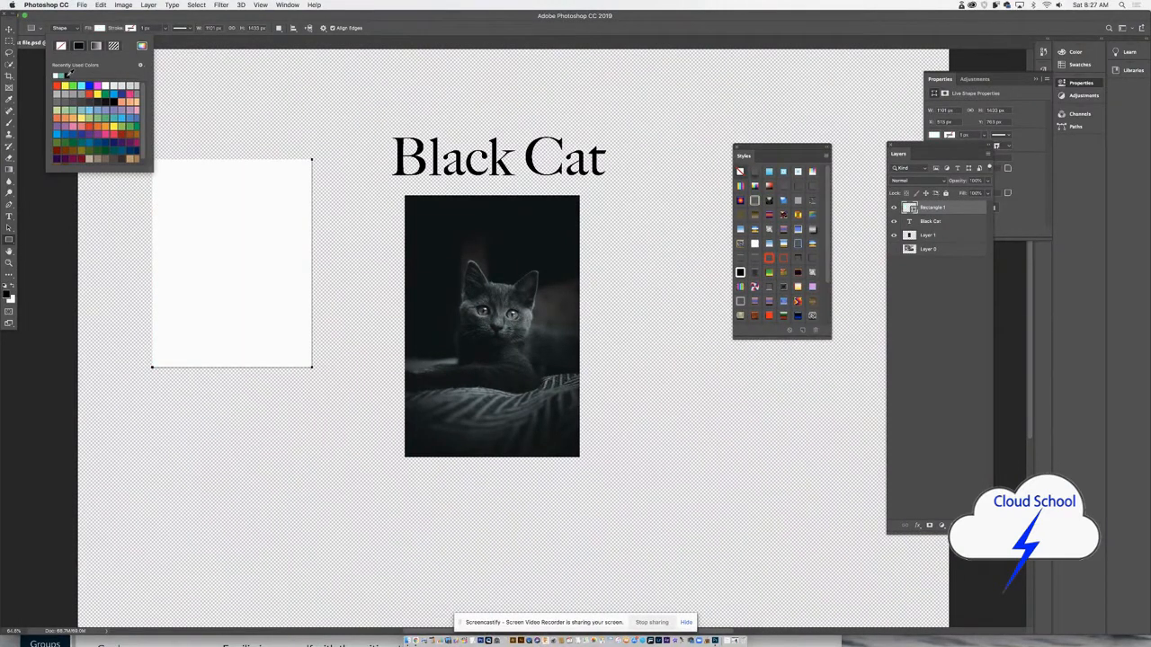
left_click(9, 29)
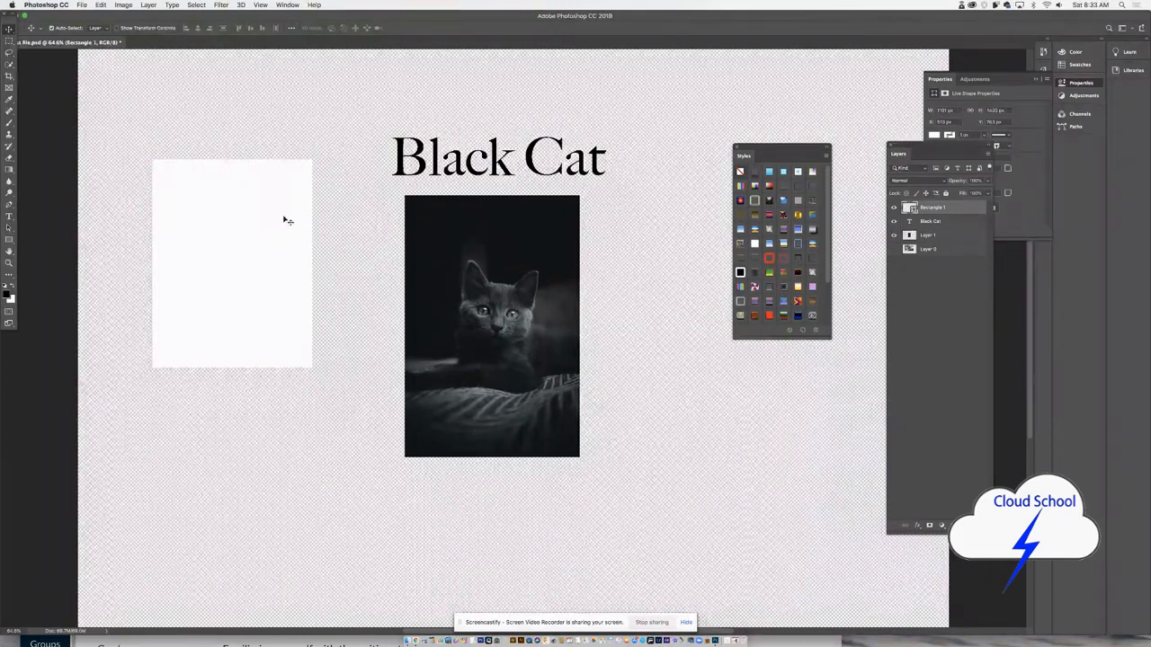
left_click_drag(243, 232, 453, 234)
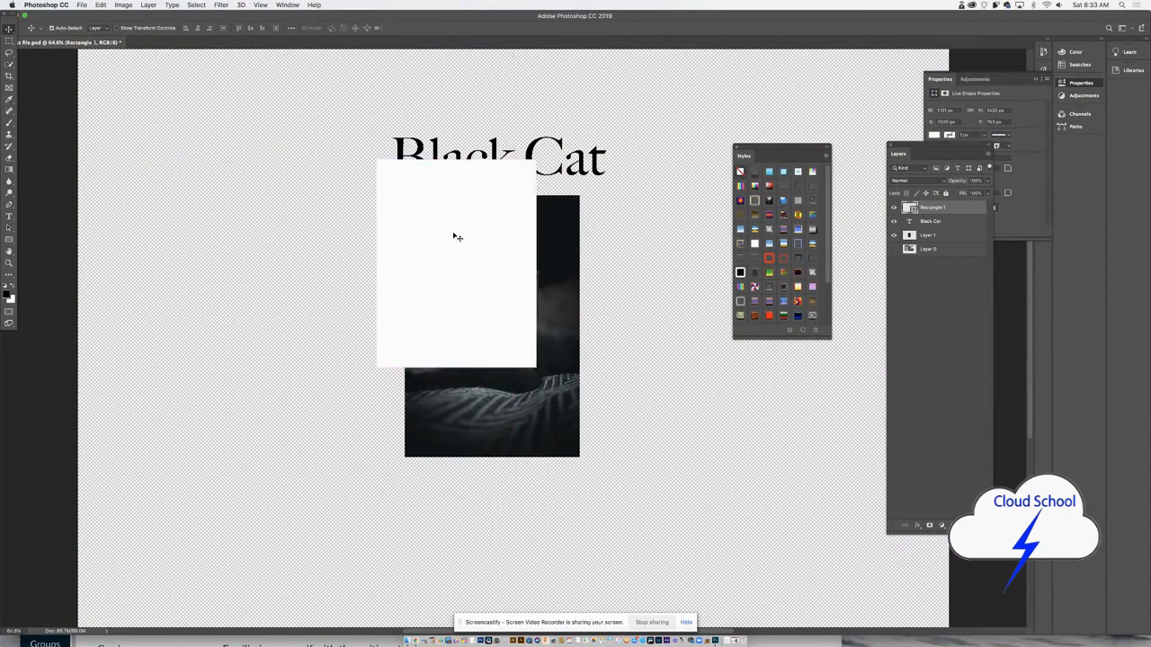
Enlarge the white rectangle with Free Transform to about 1522 × 2428 px so it extends past the kitten picture on all sides
left_click(99, 5)
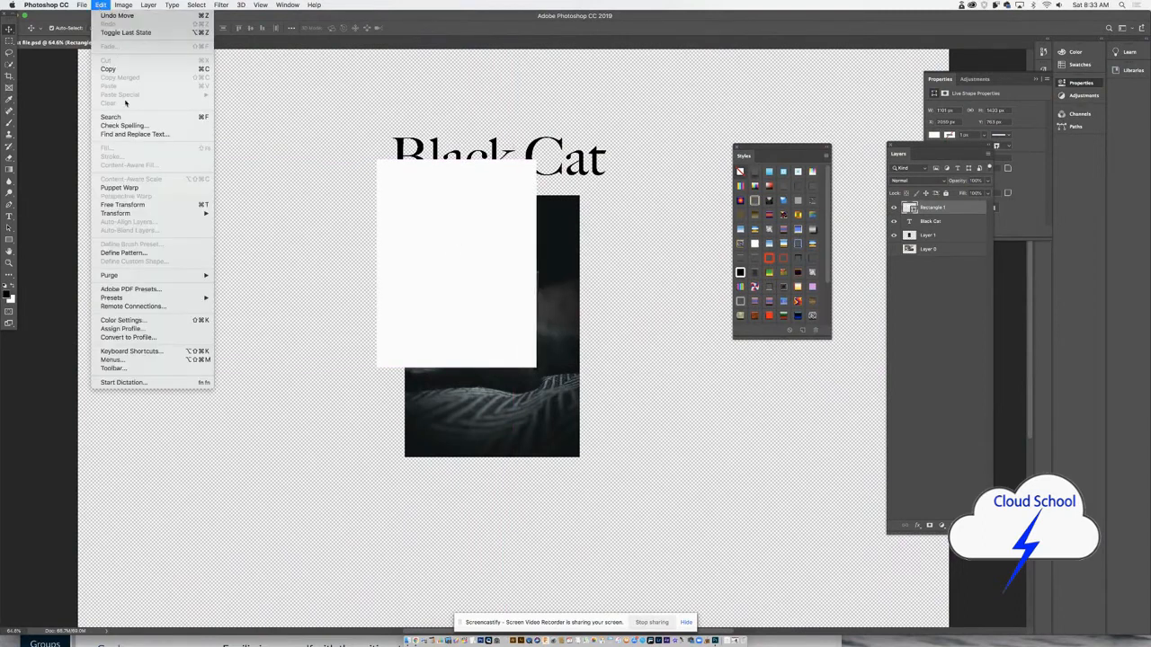
left_click(144, 205)
left_click_drag(537, 160, 598, 125)
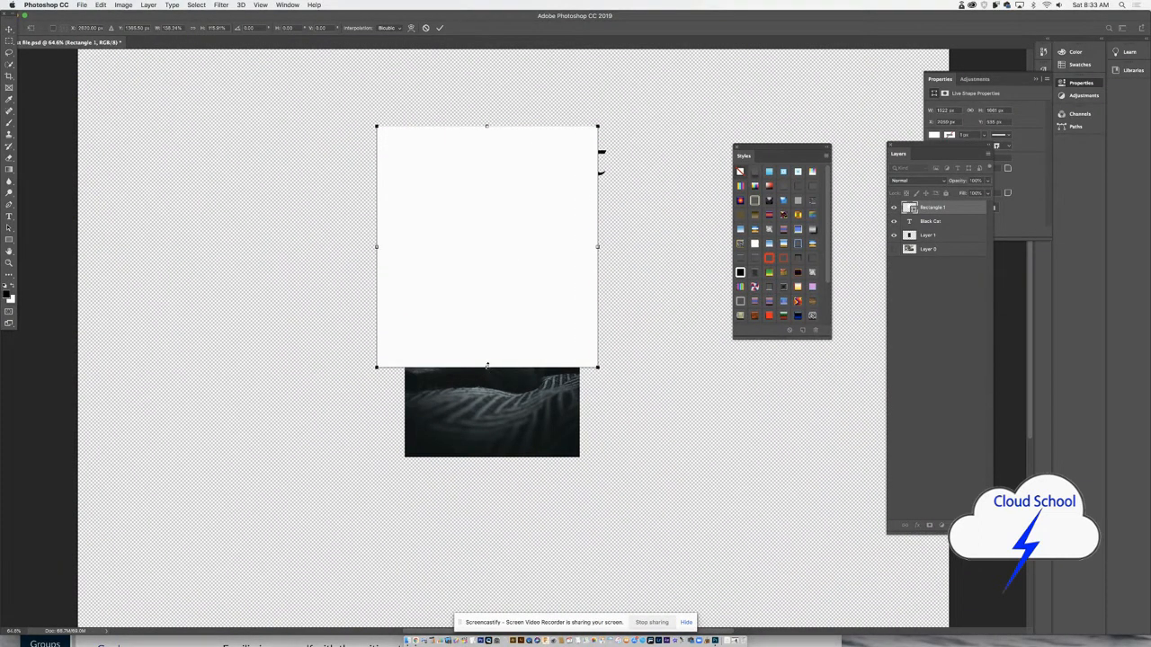
left_click_drag(486, 383, 490, 478)
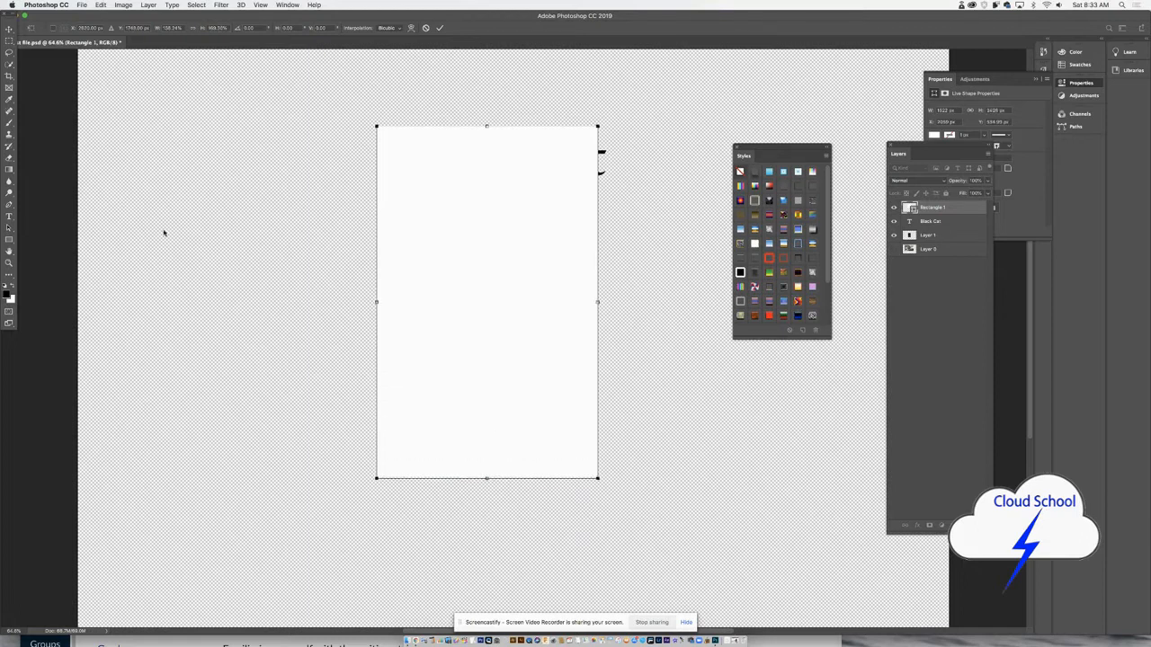
left_click(9, 29)
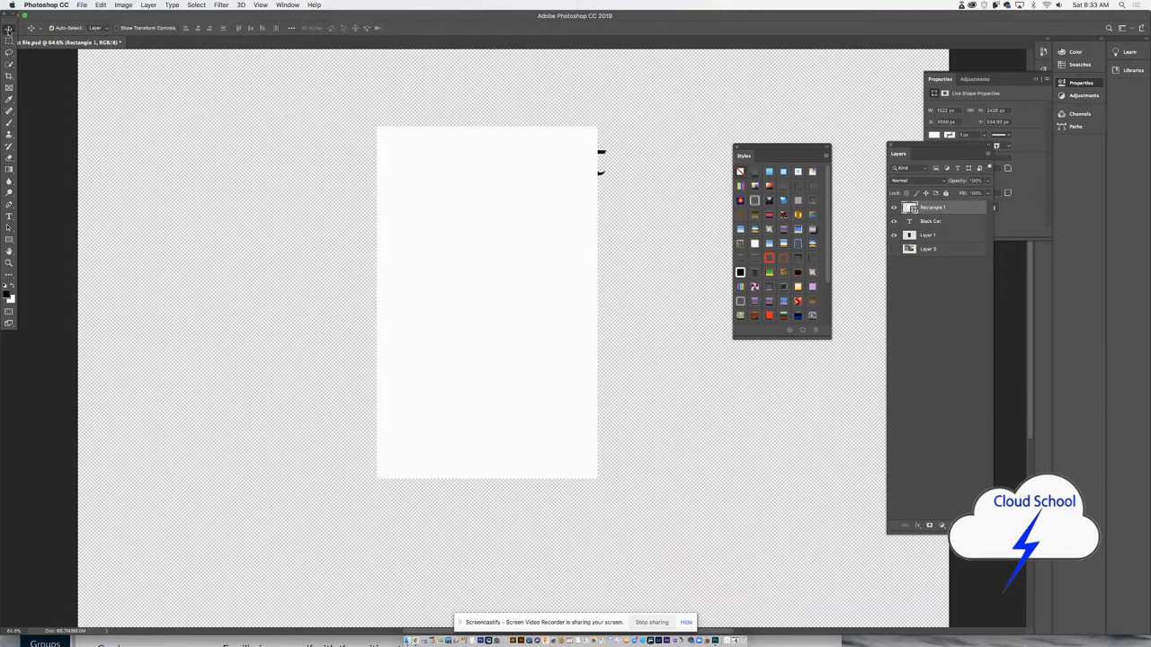
Reorder the layers so that Rectangle 1 lies beneath Layer 1 and above Layer 0
left_click_drag(930, 209, 931, 257)
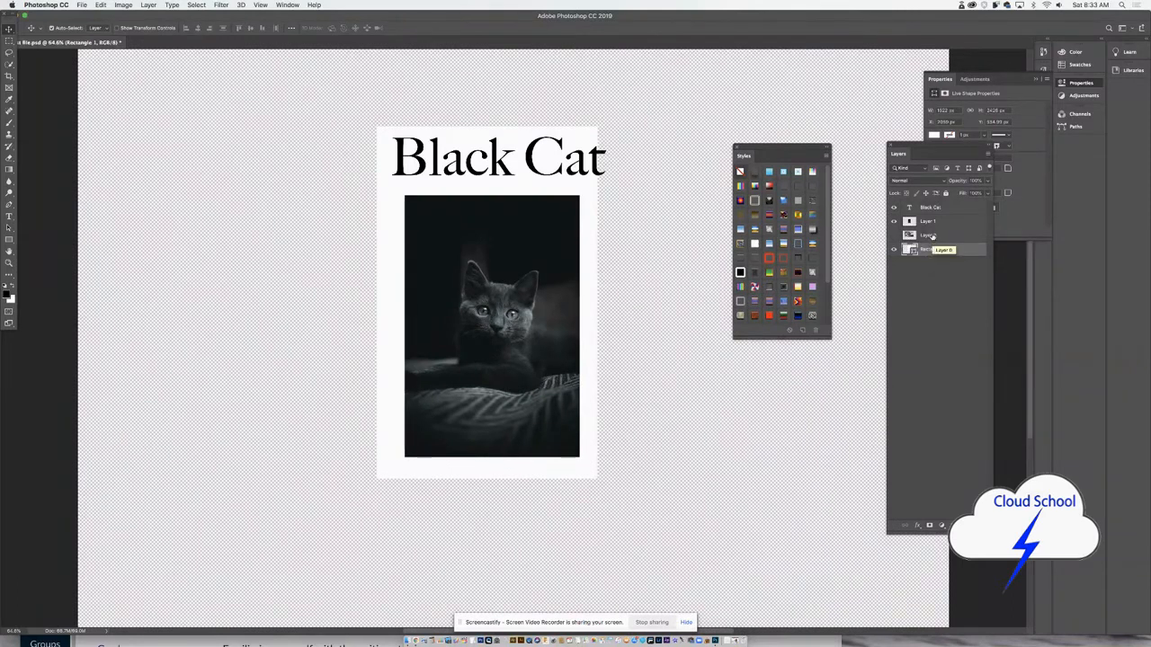
left_click_drag(927, 238, 926, 260)
Try moving the Black Cat text layer to the bottom of the layer stack, and undo it
left_click_drag(923, 210, 924, 263)
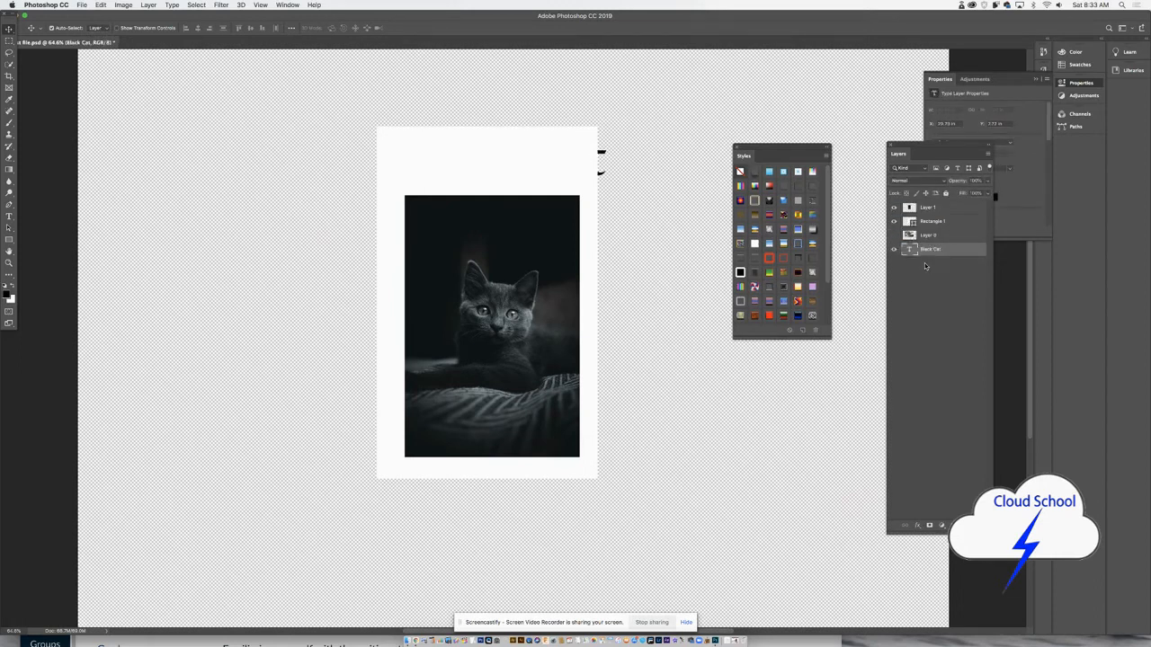
left_click_drag(923, 220, 923, 220)
key("super+z")
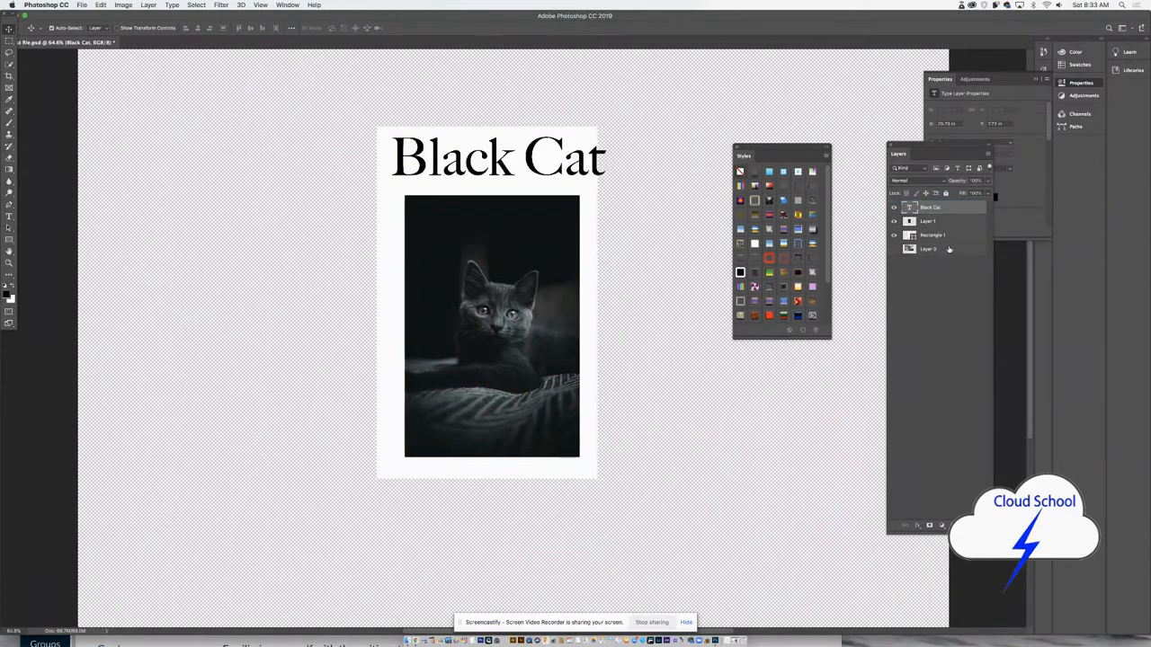
Hide and show Layer 1 and Rectangle 1 in turn, and briefly show the hidden squirrel layer, Layer 0
left_click(894, 221)
left_click(893, 222)
left_click(894, 235)
left_click(894, 235)
left_click(894, 249)
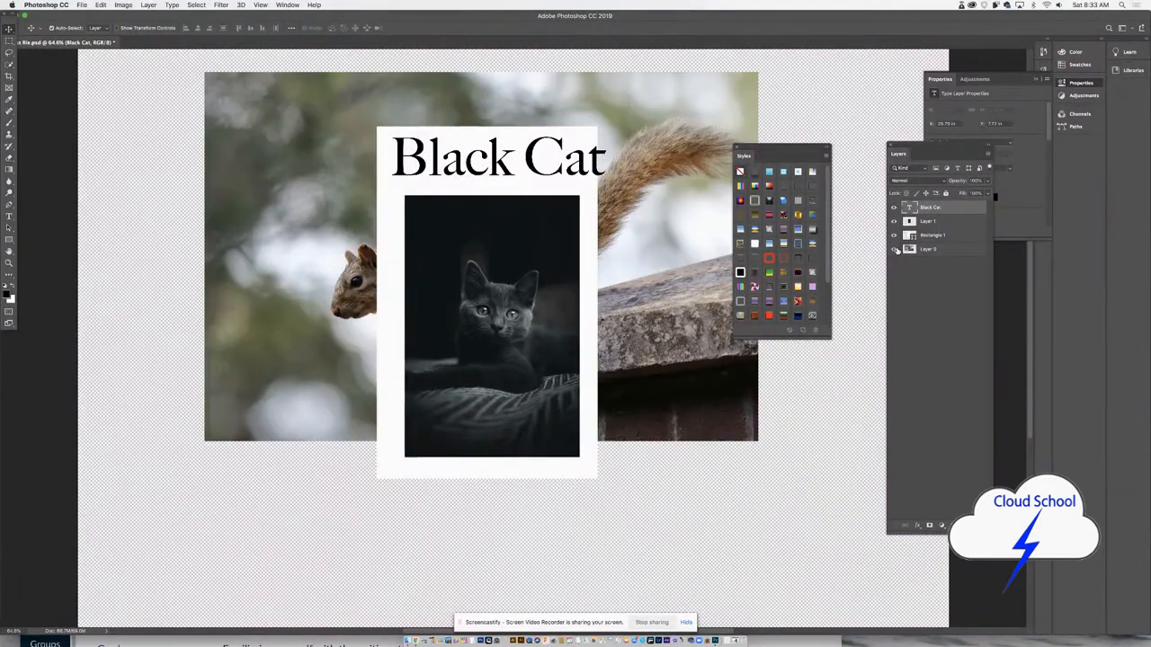
left_click(894, 249)
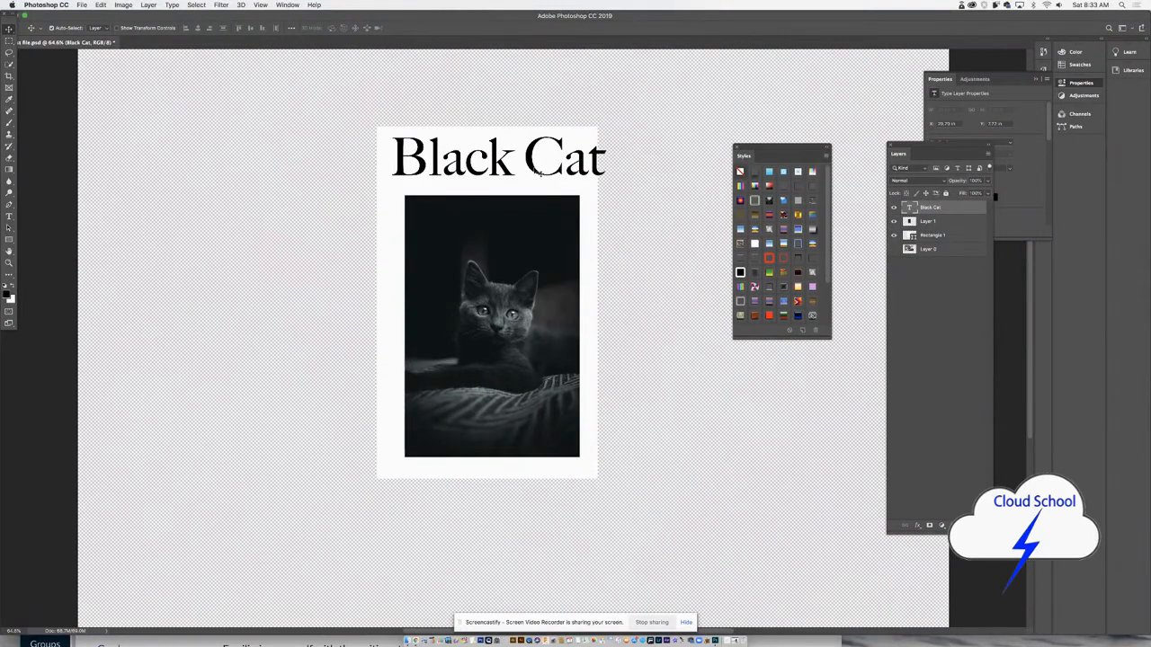
Shift the "Black Cat" text and the kitten picture slightly left to centre them on the white rectangle, and close the Styles palette
left_click_drag(535, 169, 526, 169)
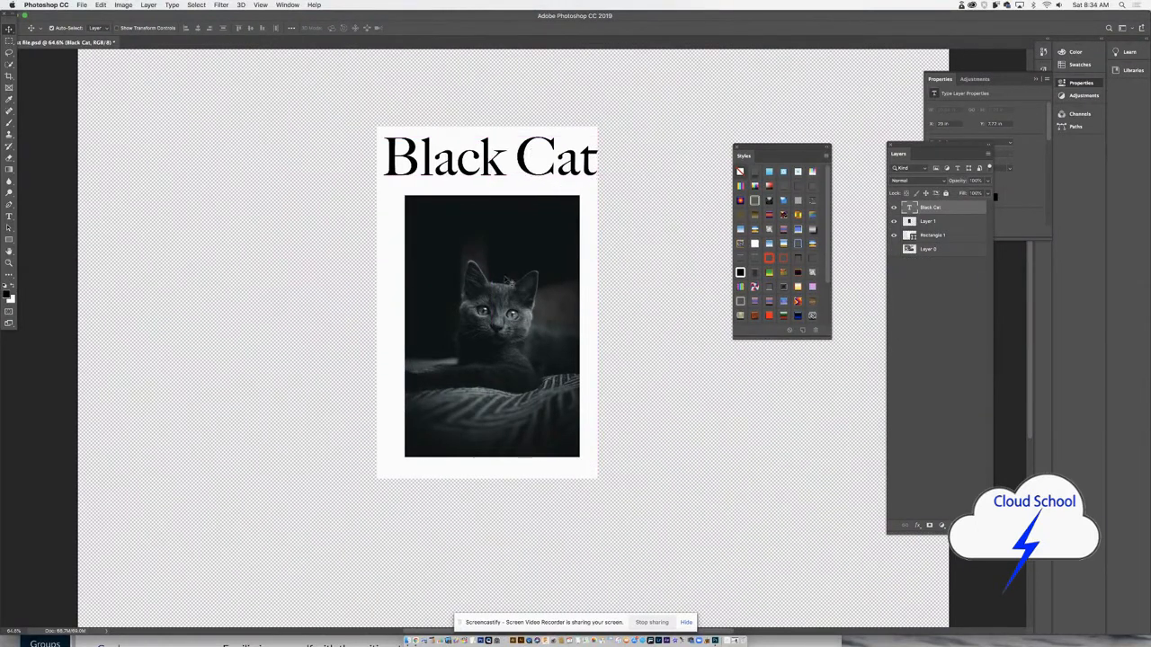
left_click_drag(500, 284, 496, 283)
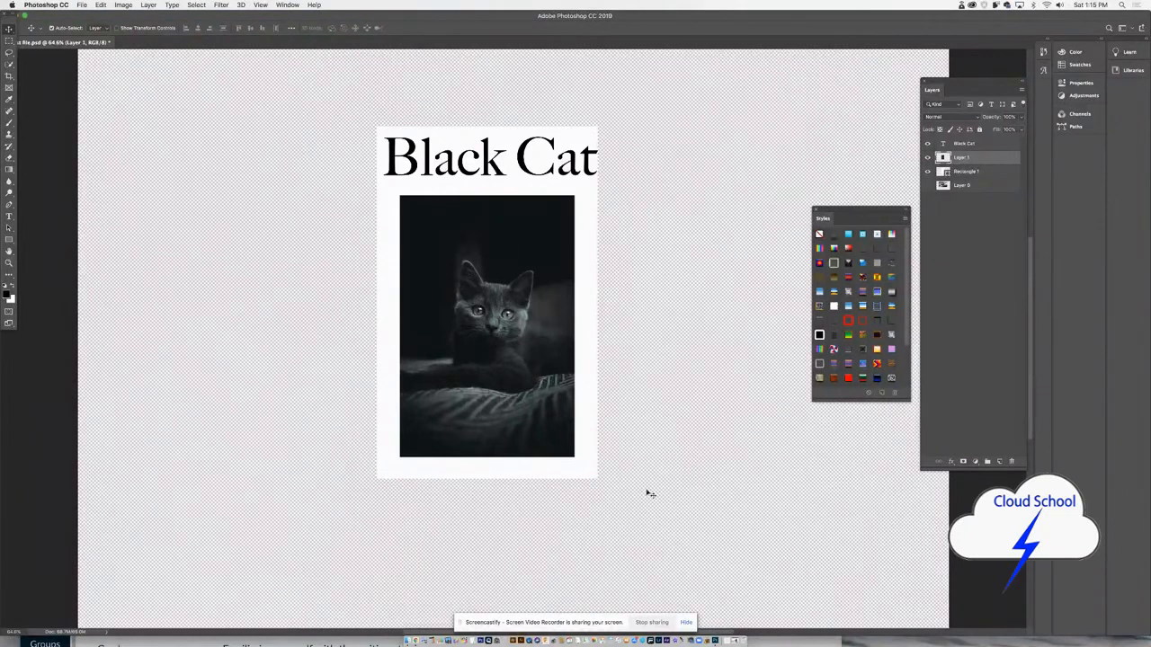
left_click(815, 209)
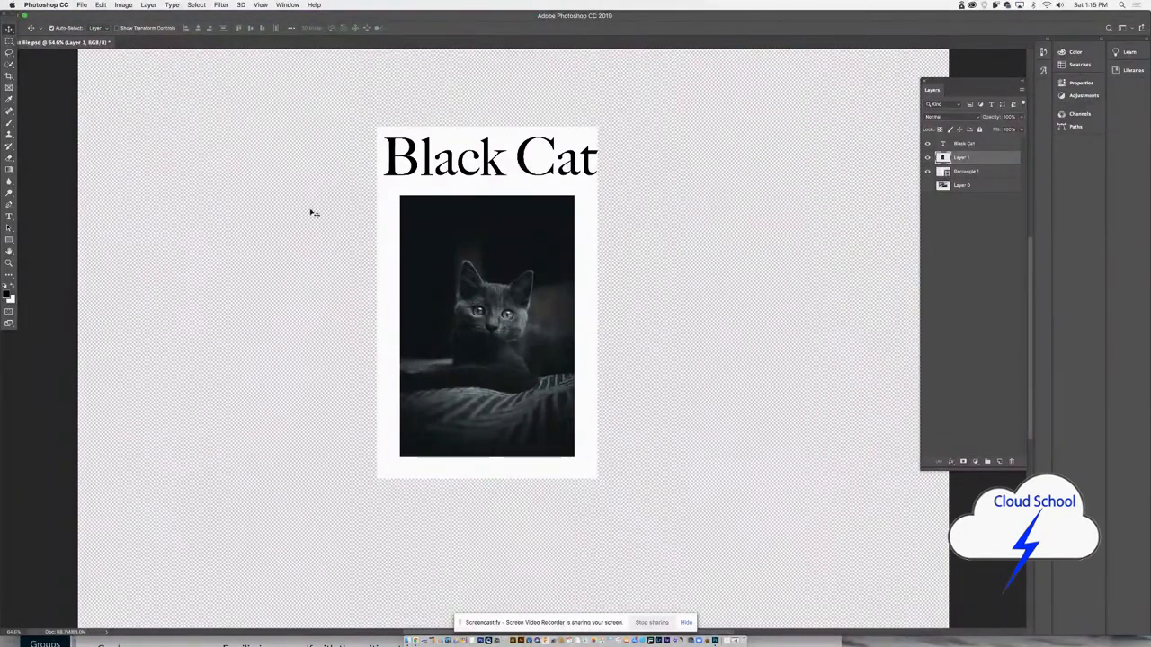
Show the Styles palette and shift the "Black Cat" text slightly left on the white rectangle
left_click(288, 5)
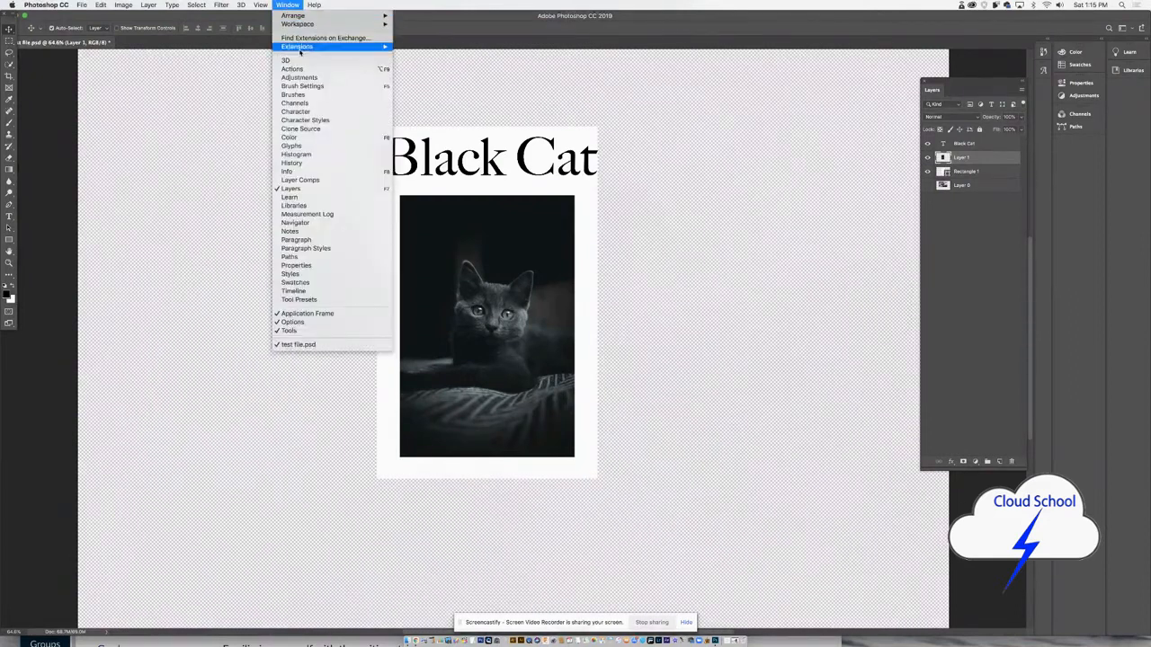
left_click(292, 275)
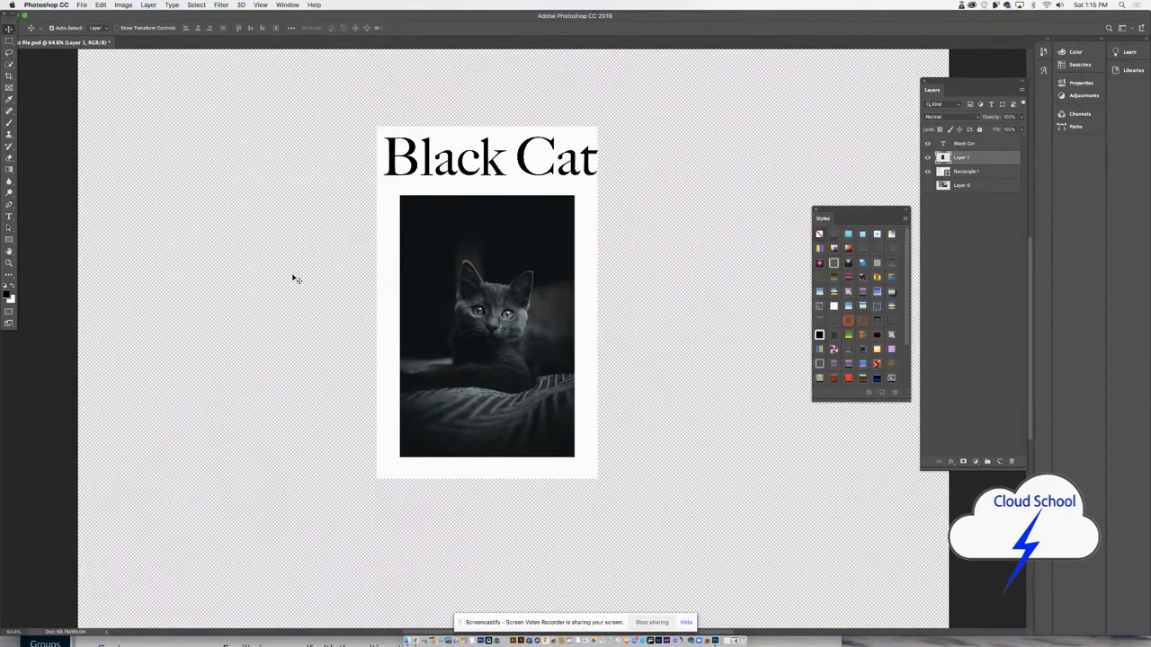
left_click(420, 167)
left_click_drag(419, 167, 413, 165)
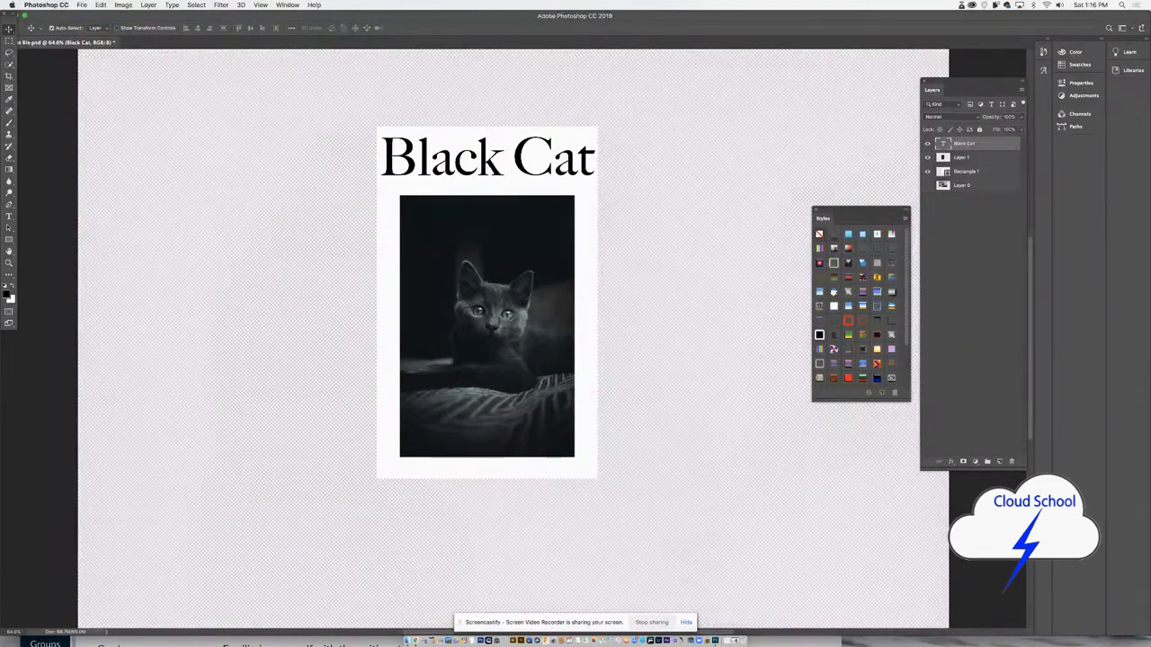
Try preset styles on the "Black Cat" text: blue-and-gold gradient, red stroke, bevelled chrome, and black fill with a white and black outline
left_click(833, 293)
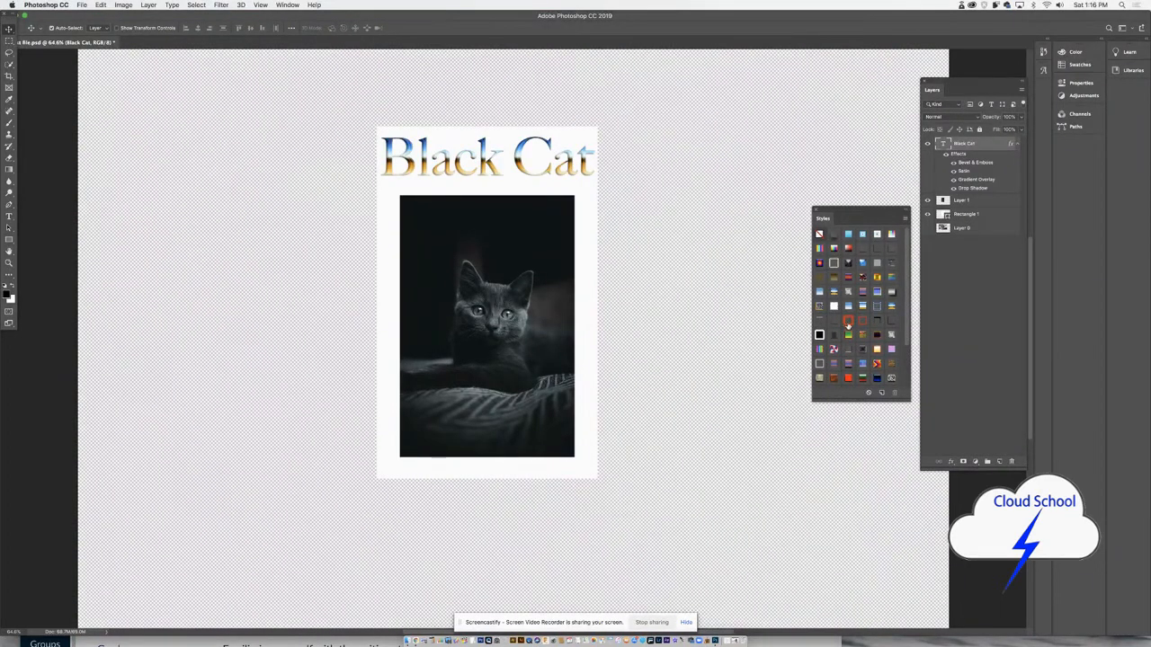
left_click(848, 322)
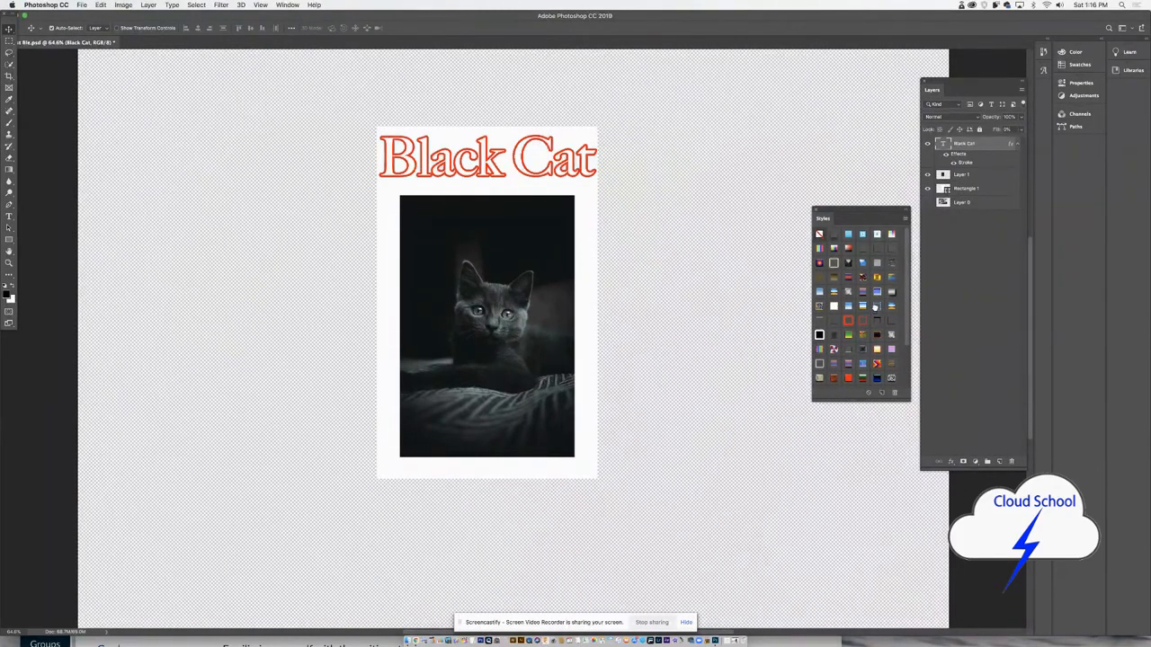
left_click(874, 307)
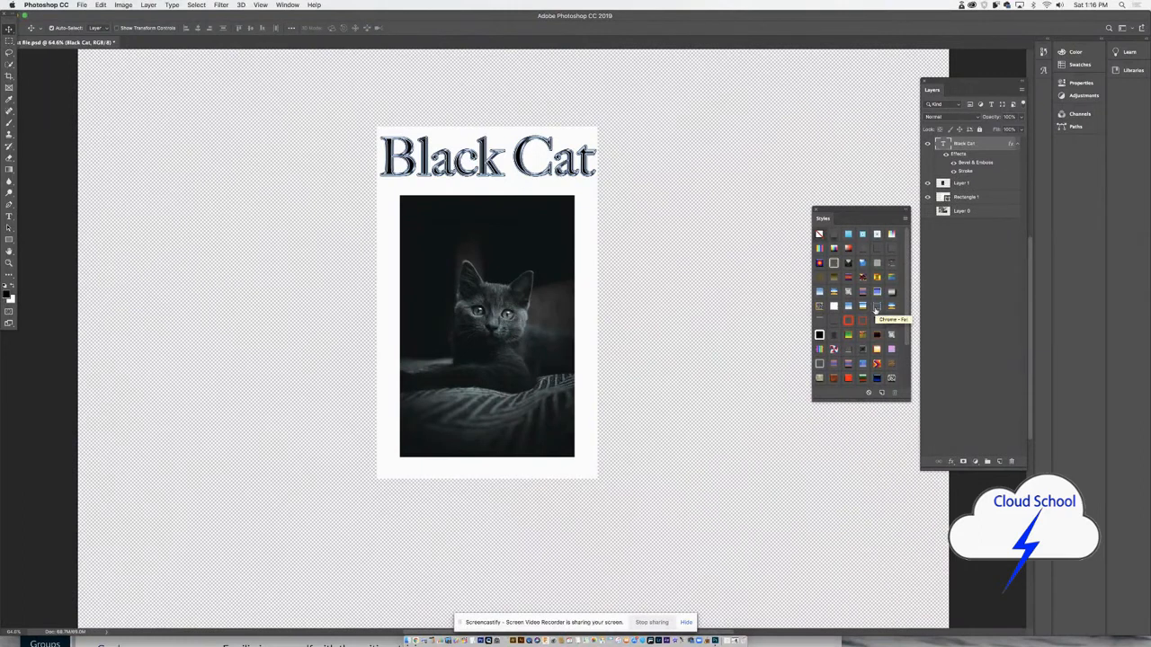
left_click(819, 334)
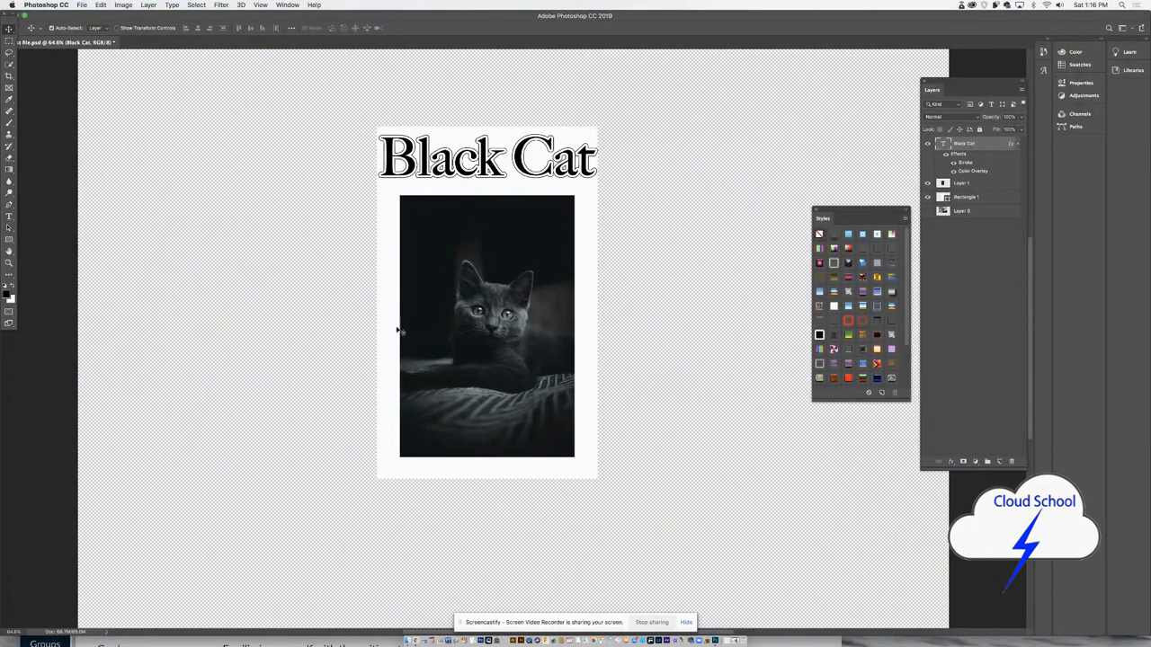
Try rainbow, green-to-red and black-to-blue gradient preset styles on Rectangle 1 behind the kitten
left_click(383, 353)
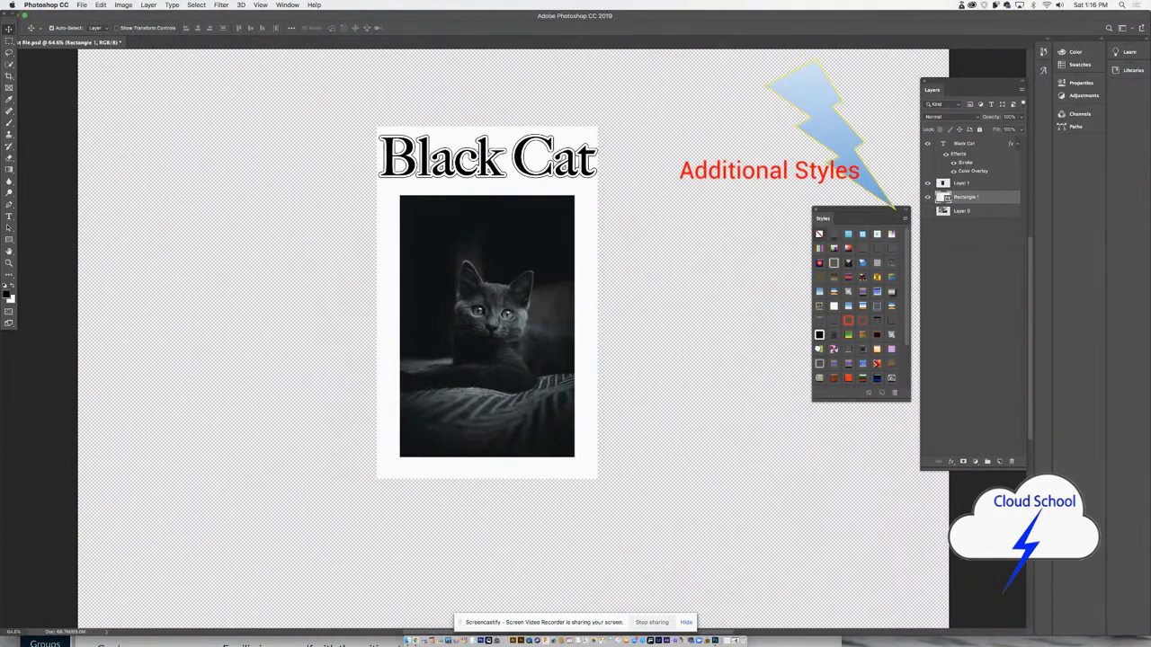
left_click(833, 349)
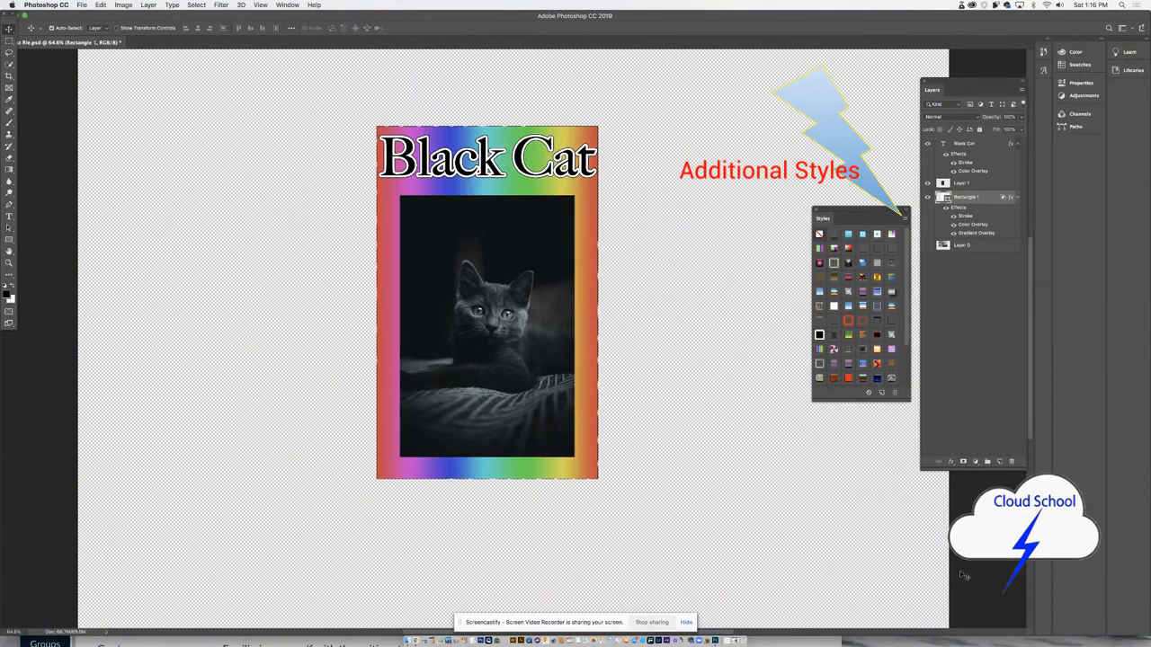
left_click(862, 378)
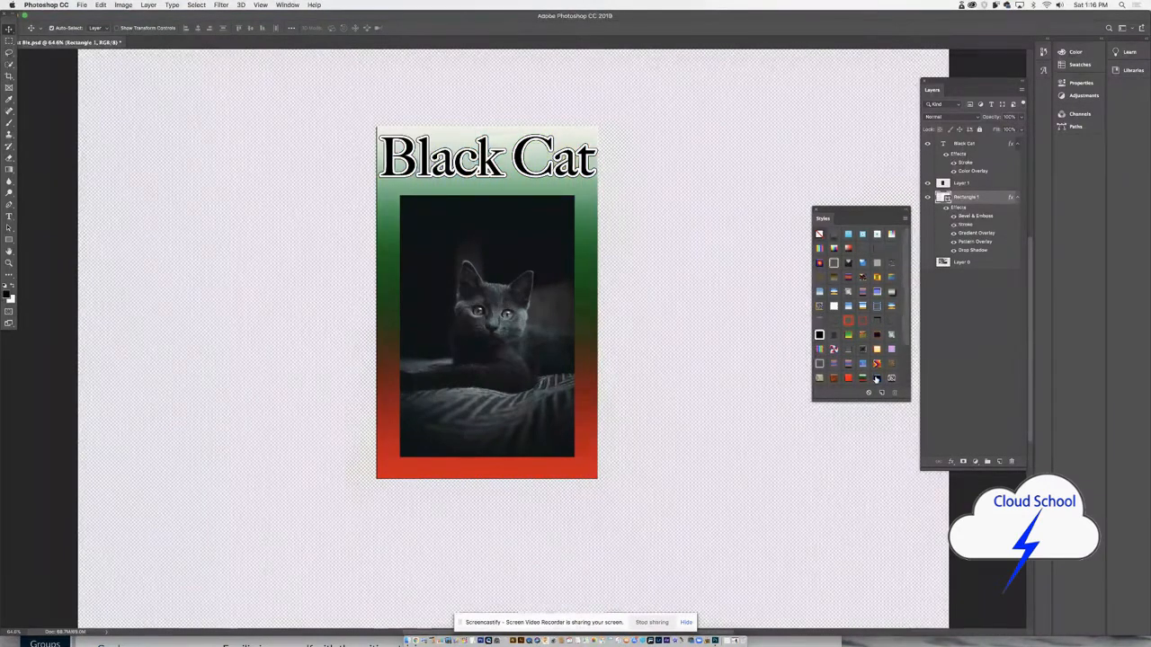
left_click(876, 378)
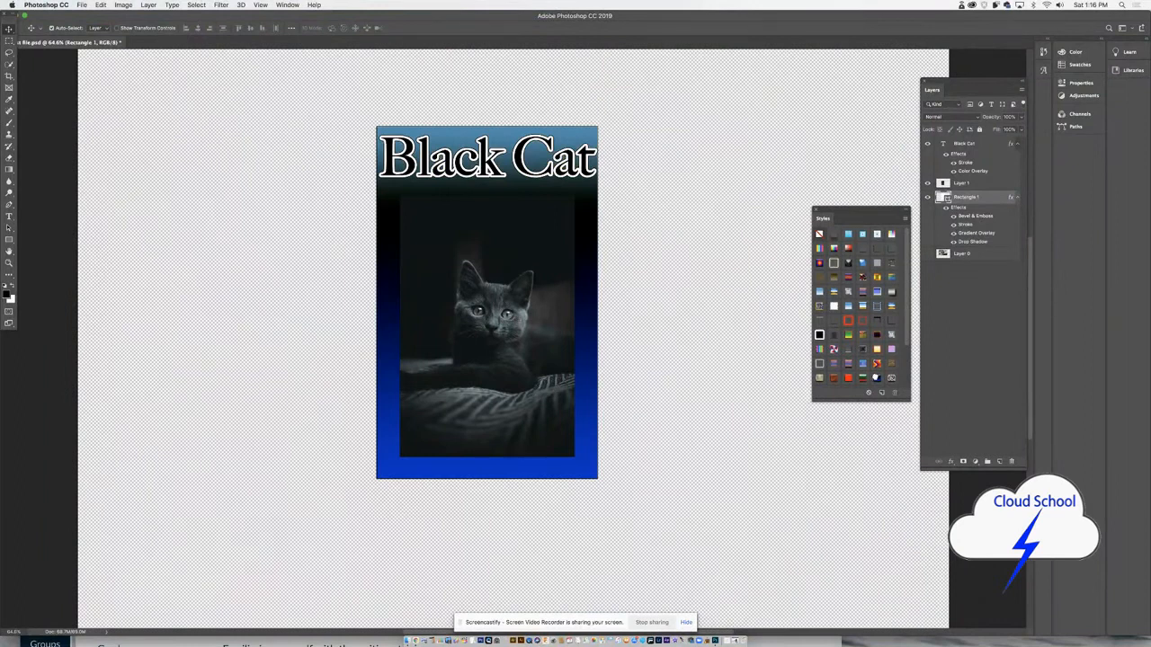
Try a blue-violet gradient style on the kitten picture in Layer 1, undo it, and select Rectangle 1
left_click(520, 323)
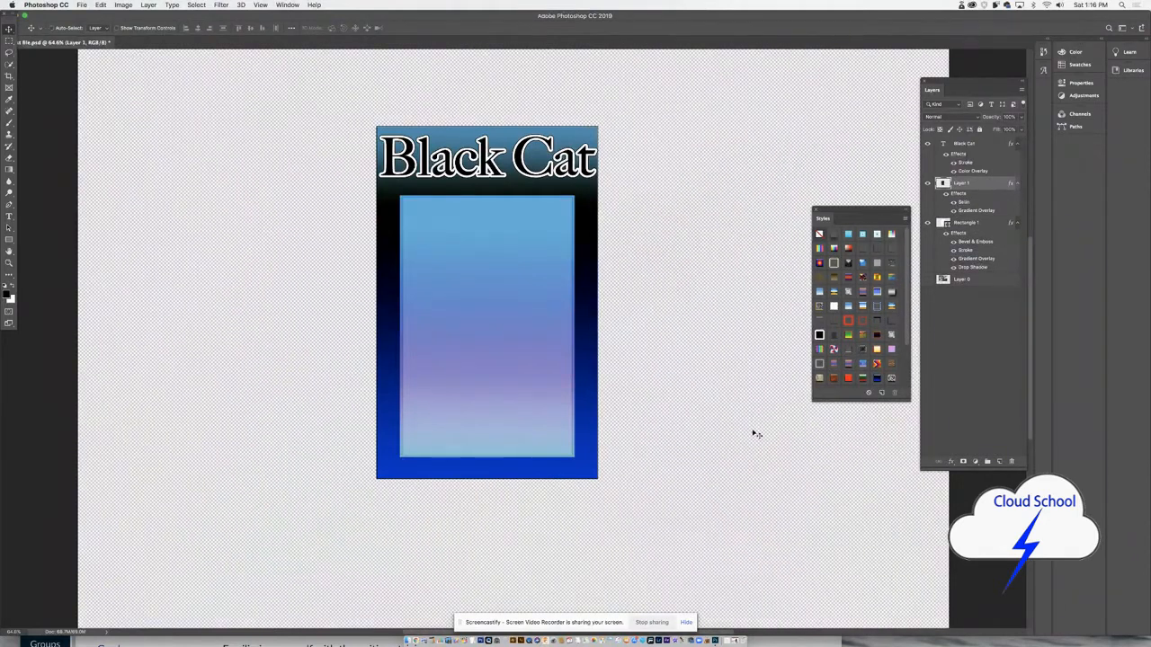
key("super+z")
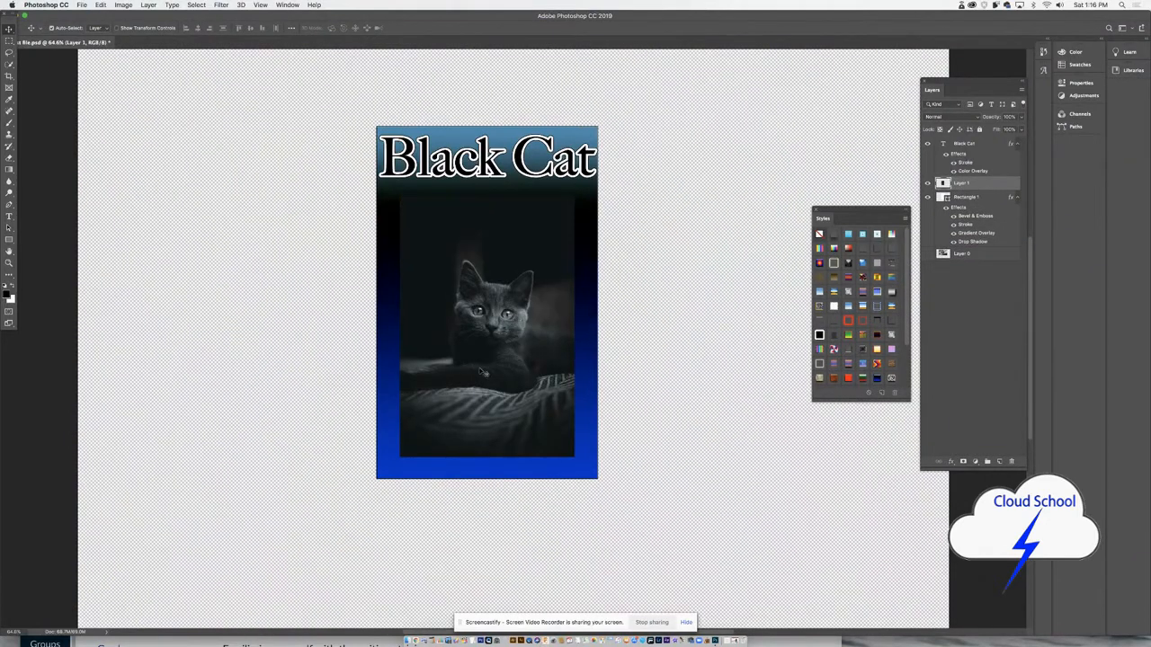
left_click(590, 401)
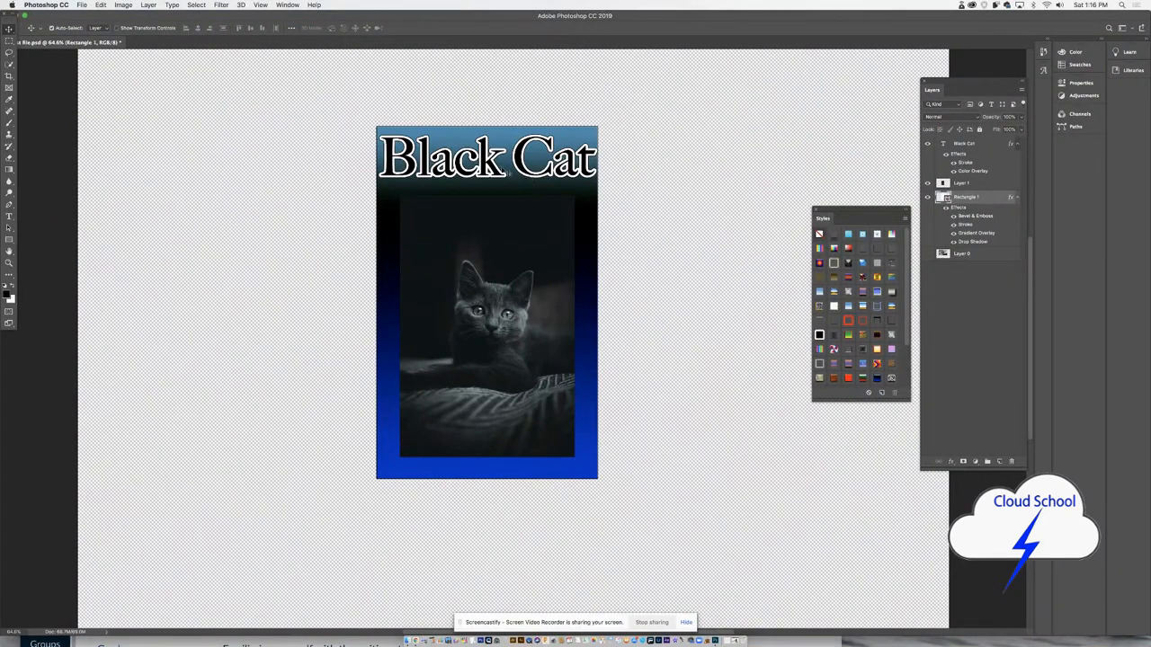
Apply a blue gradient style with a stroke to the "Black Cat" text and a black fill style with a white outline to Rectangle 1
left_click(502, 170)
left_click(878, 292)
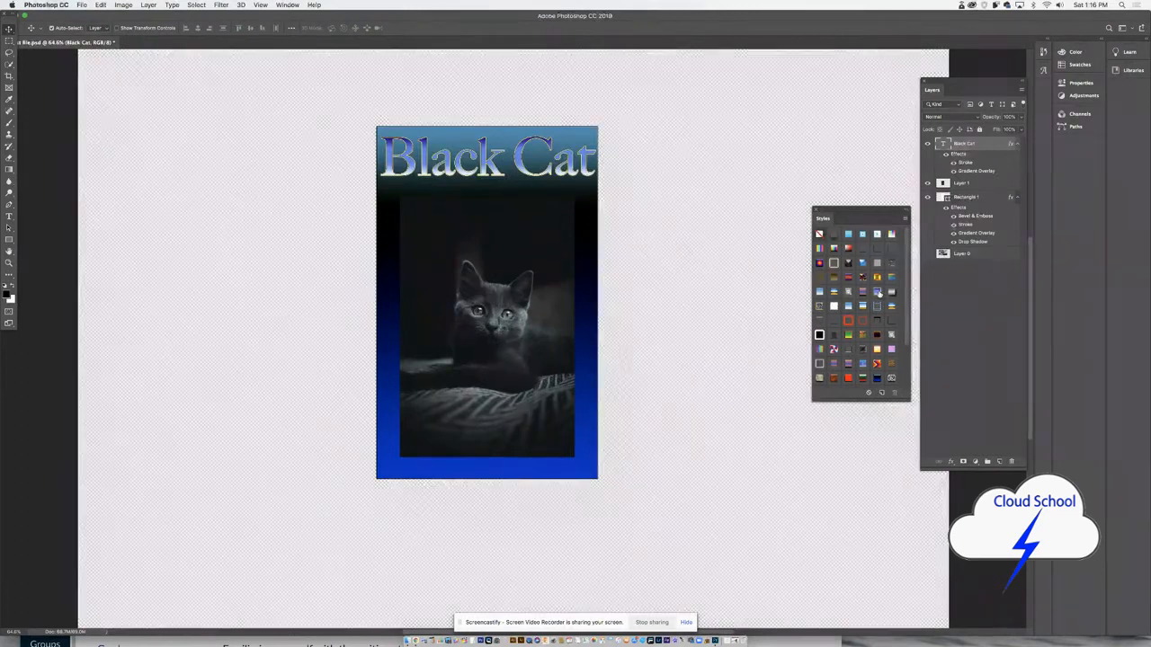
left_click(592, 363)
left_click(818, 334)
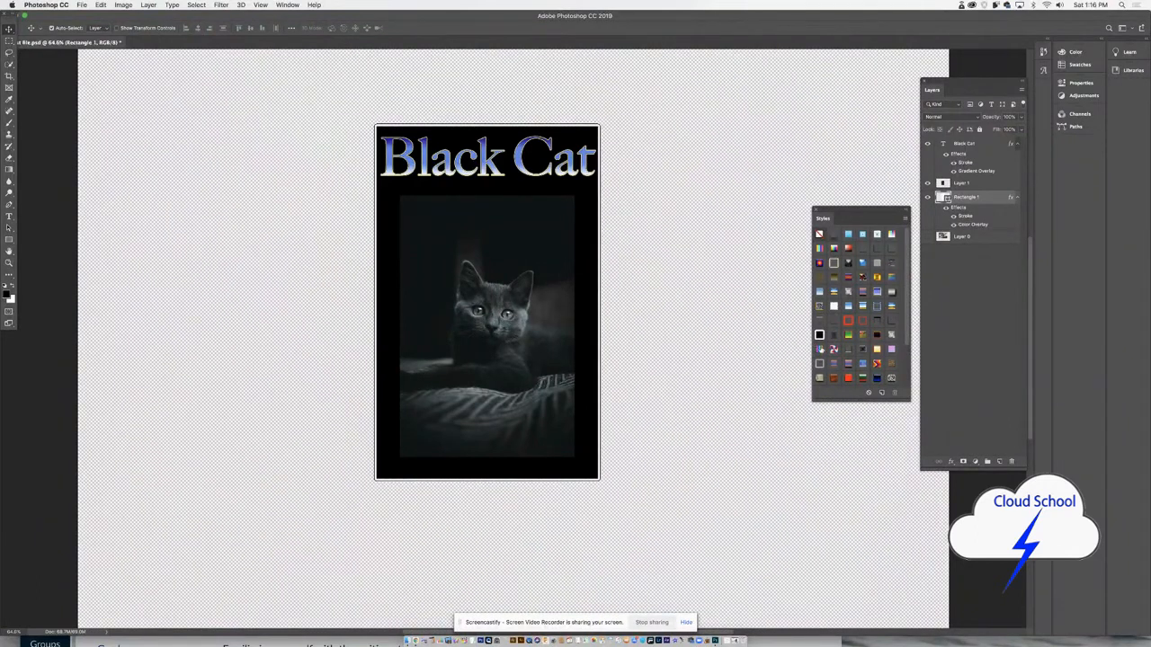
Restyle the "Black Cat" text with the dark glassy preset using Bevel & Emboss, Satin and Drop Shadow, and deselect all layers
left_click(521, 168)
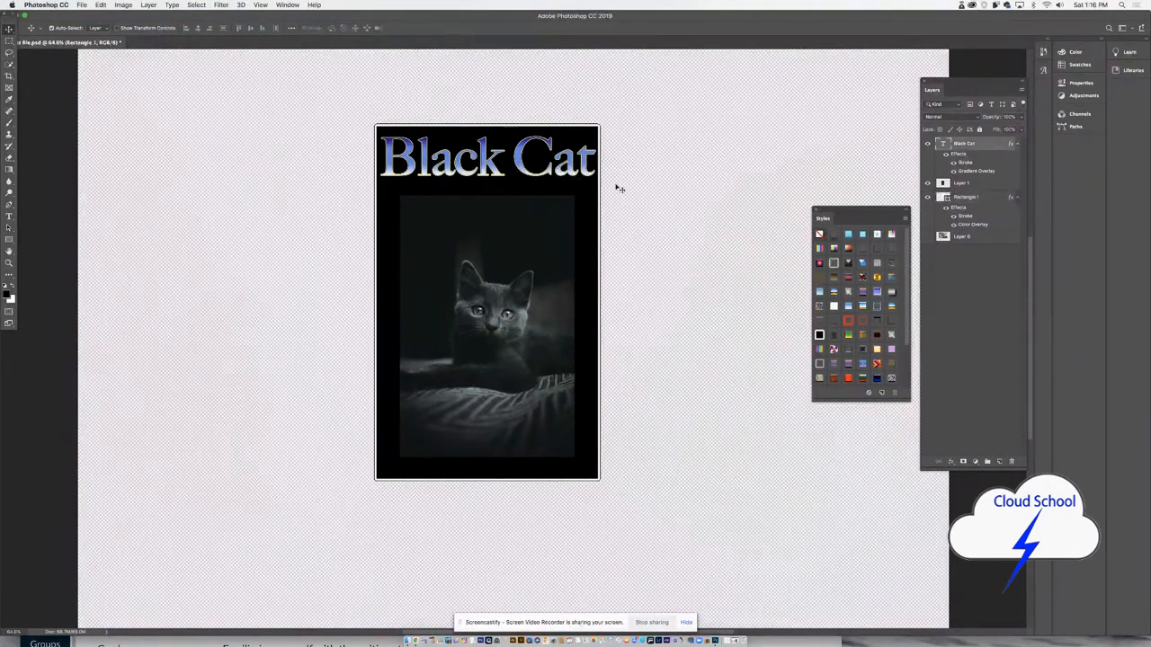
left_click(863, 349)
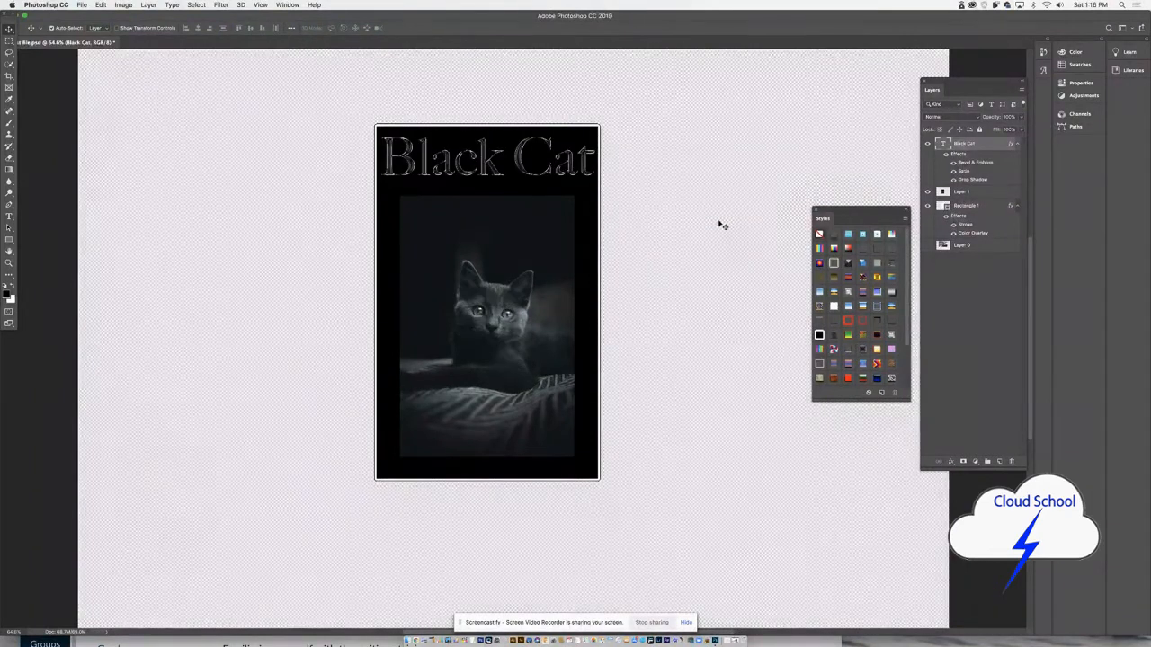
left_click(605, 347)
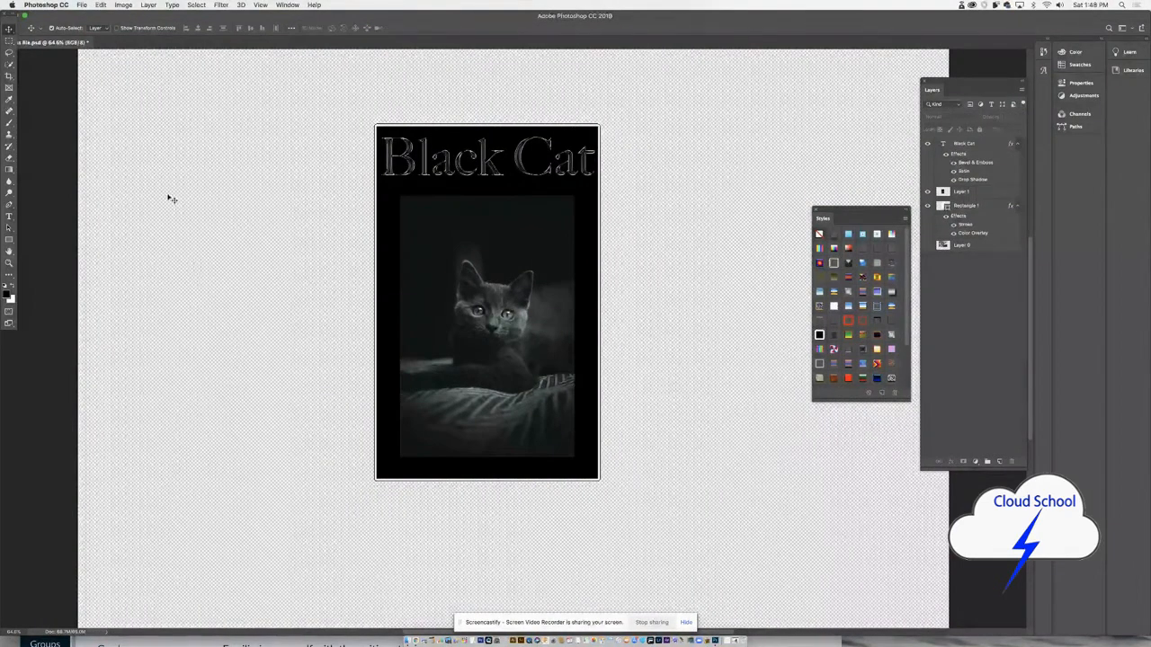
Zoom in on the kitten's face, pan across it with the Hand tool, and fit the whole canvas to the screen
left_click(10, 263)
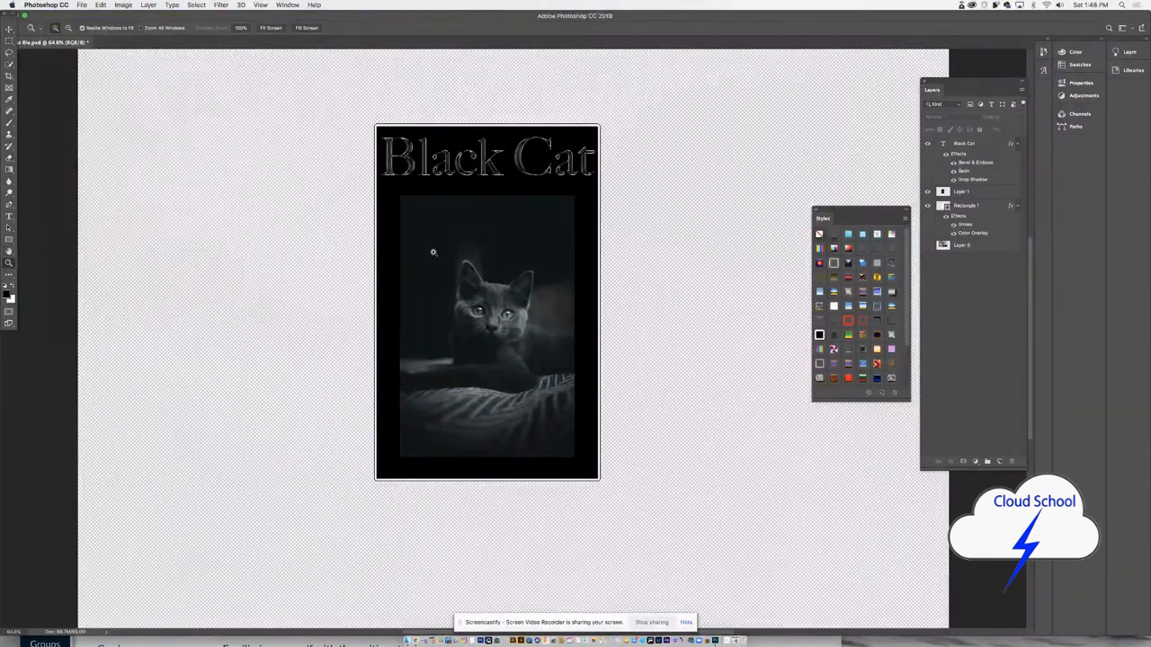
left_click_drag(443, 254, 546, 360)
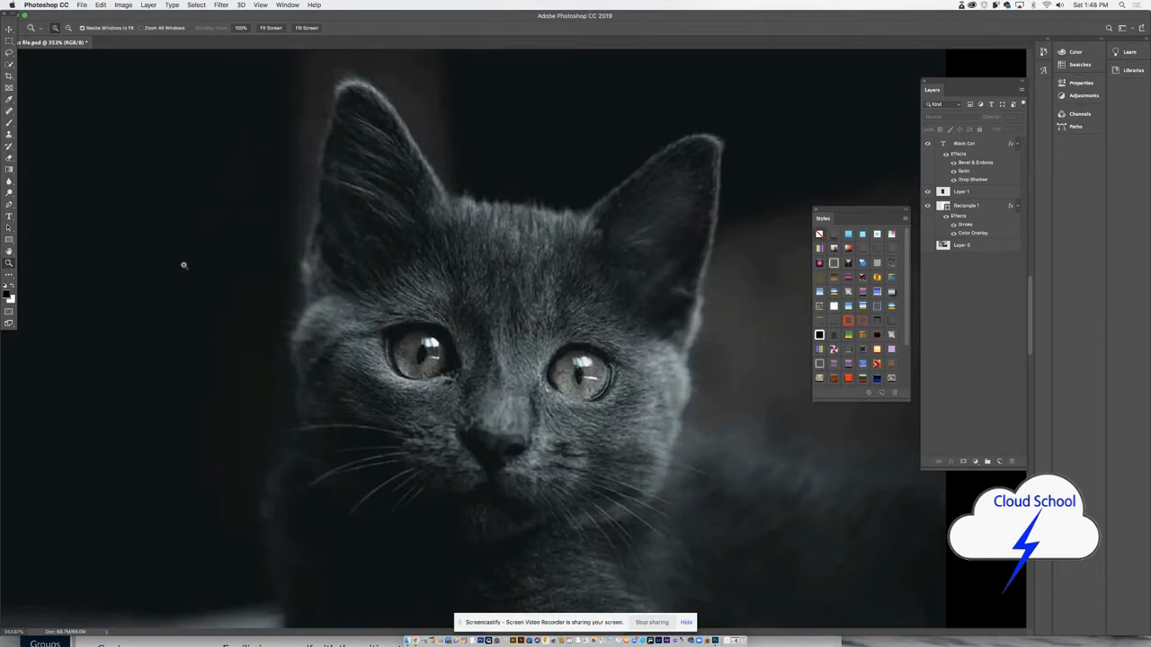
left_click(11, 252)
left_click_drag(440, 348, 416, 310)
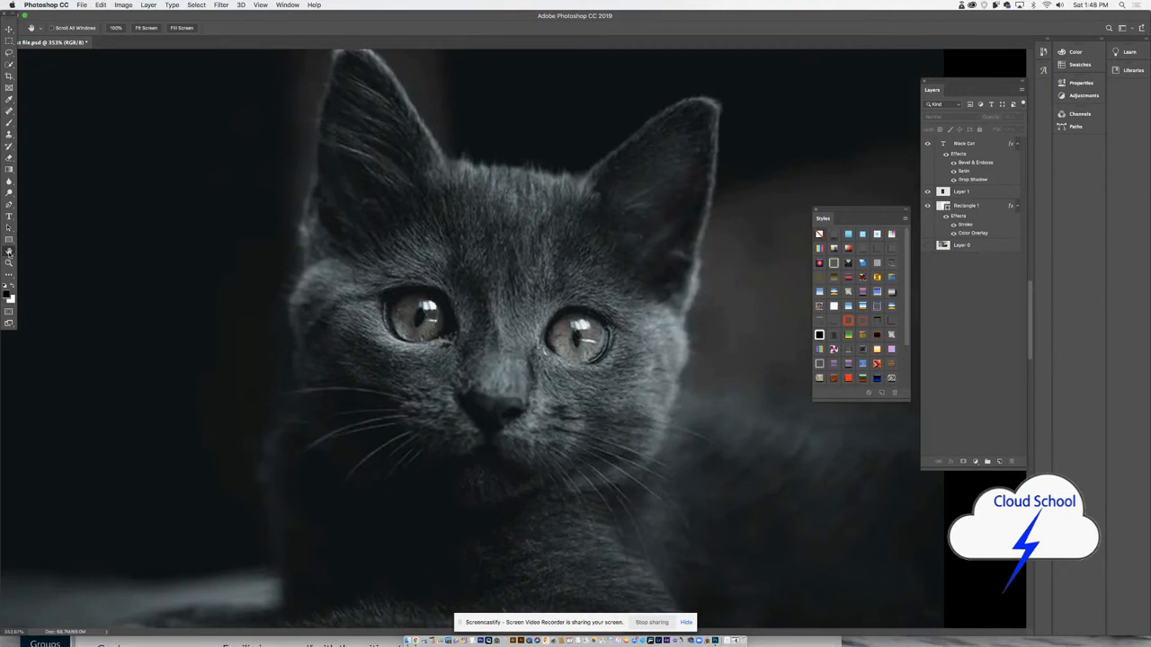
double_click(9, 251)
Zoom in on the "Black Cat" title, pan down to the kitten's face, and return to the full canvas view
left_click(9, 264)
left_click_drag(371, 118, 602, 193)
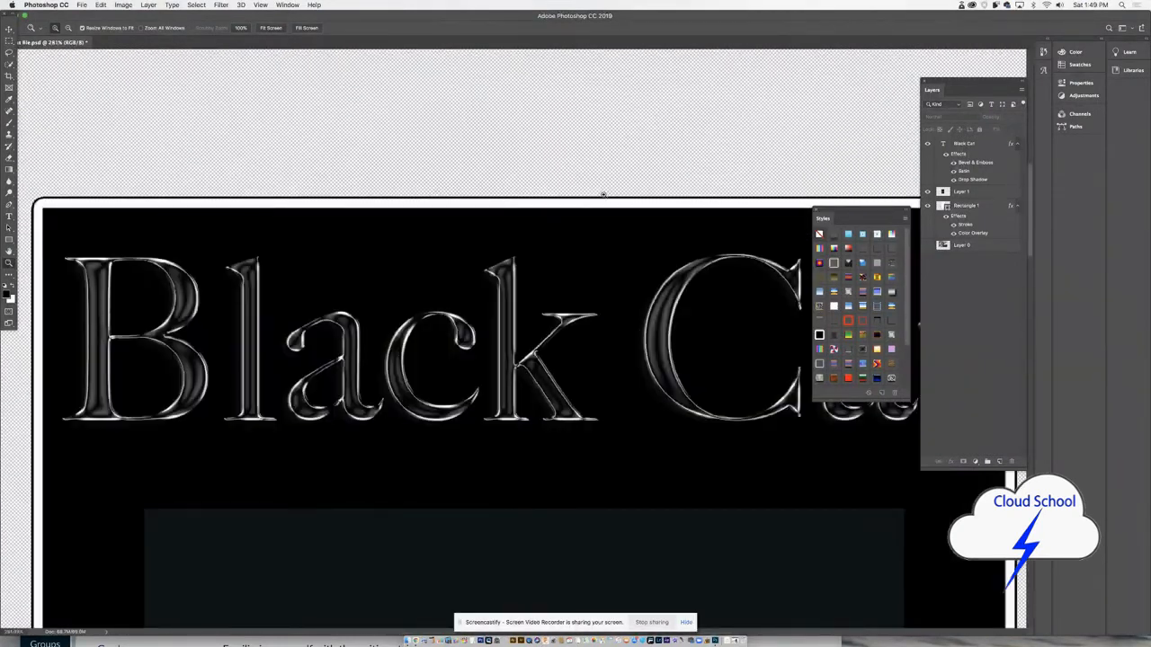
left_click(9, 252)
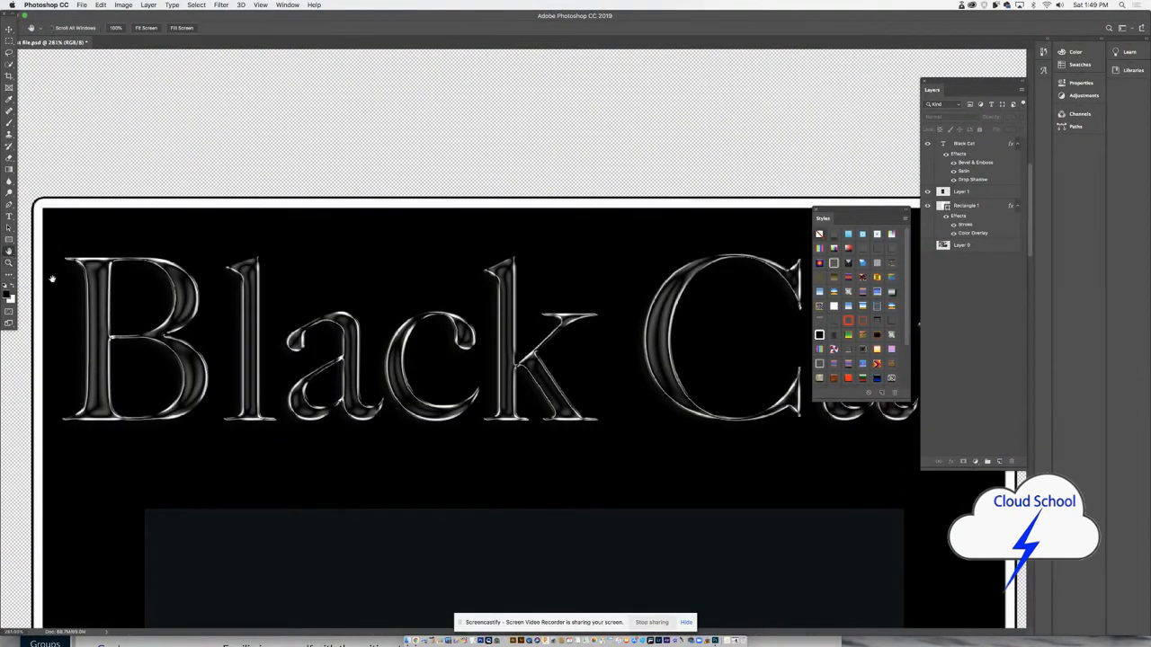
left_click_drag(231, 405, 196, 234)
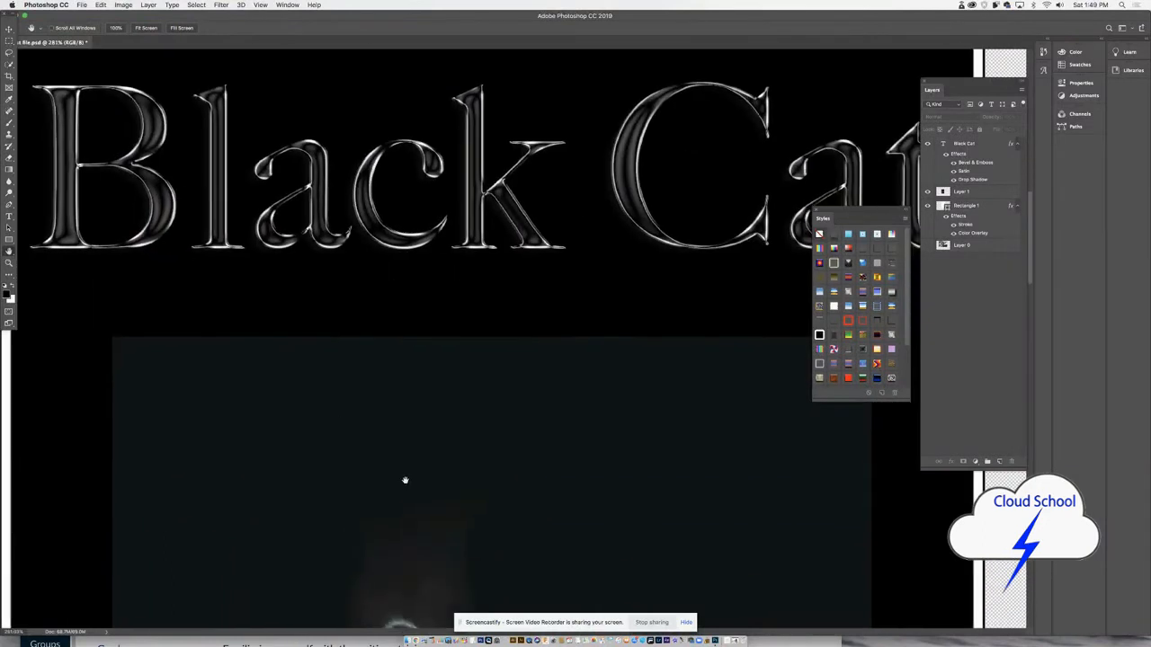
left_click_drag(404, 480, 394, 317)
left_click_drag(485, 460, 441, 339)
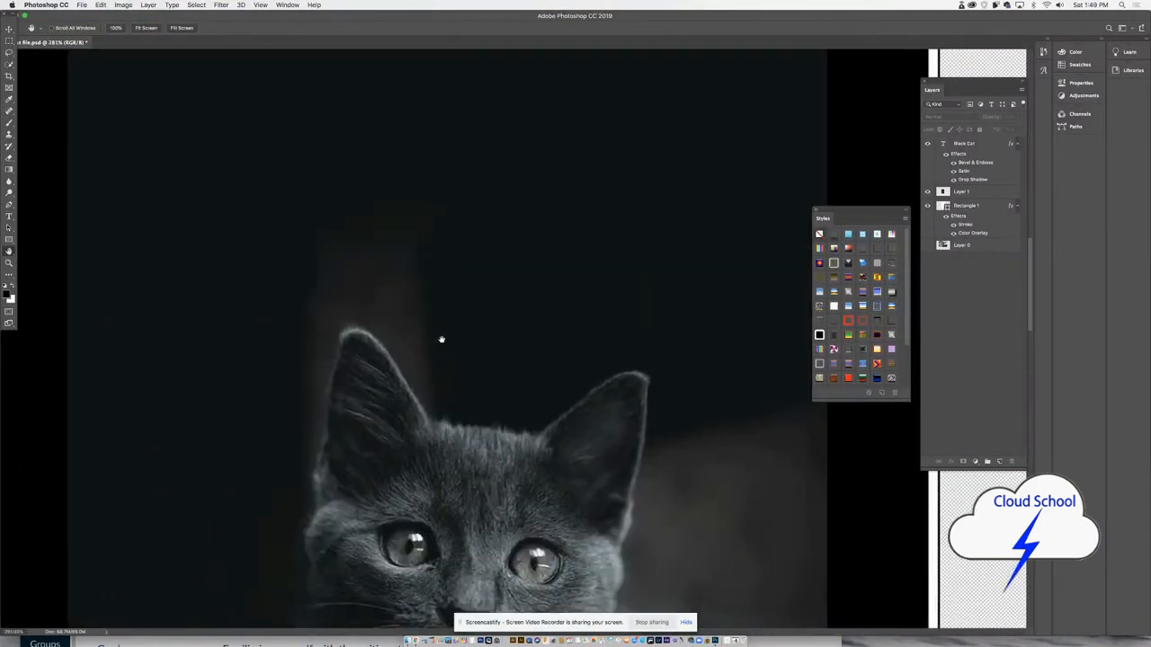
left_click_drag(487, 451, 483, 329)
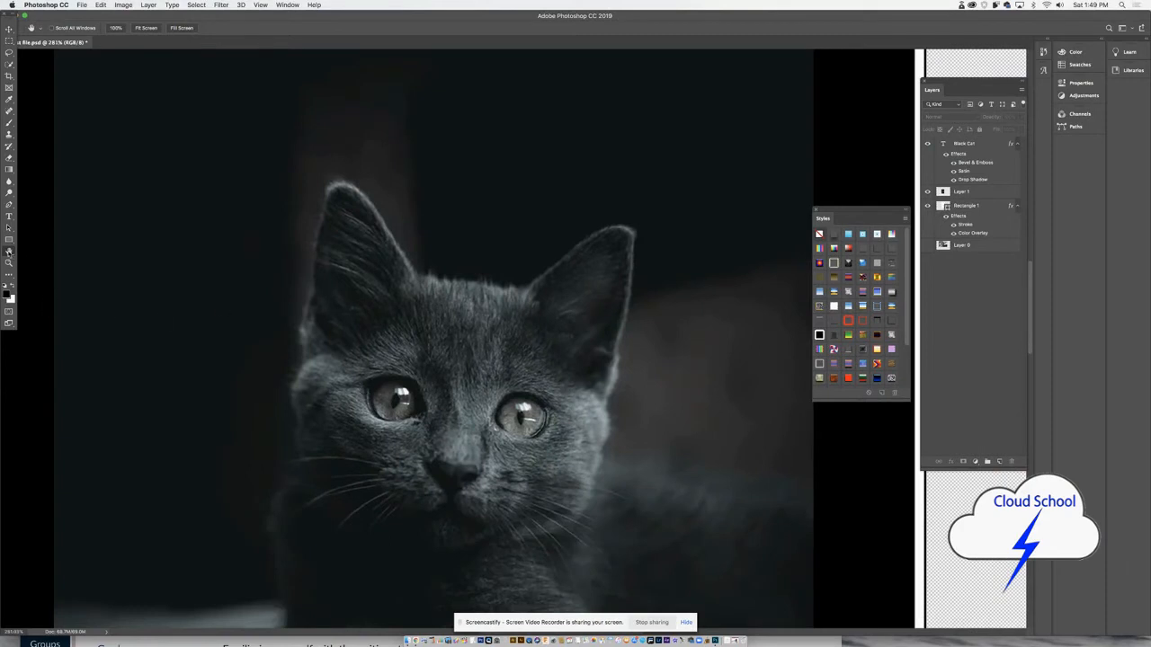
double_click(9, 251)
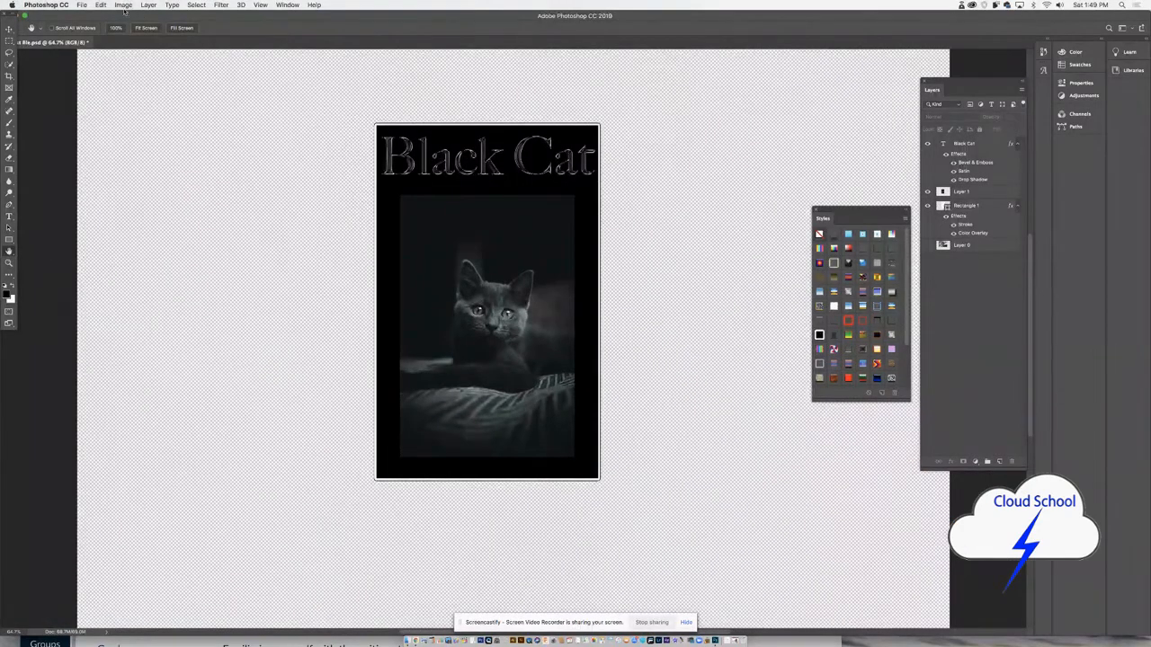
Create a Letter document, 8.5 x 11 inches at 300 pixels/inch with a white background, and switch back to the kitten poster
left_click(81, 6)
left_click(95, 18)
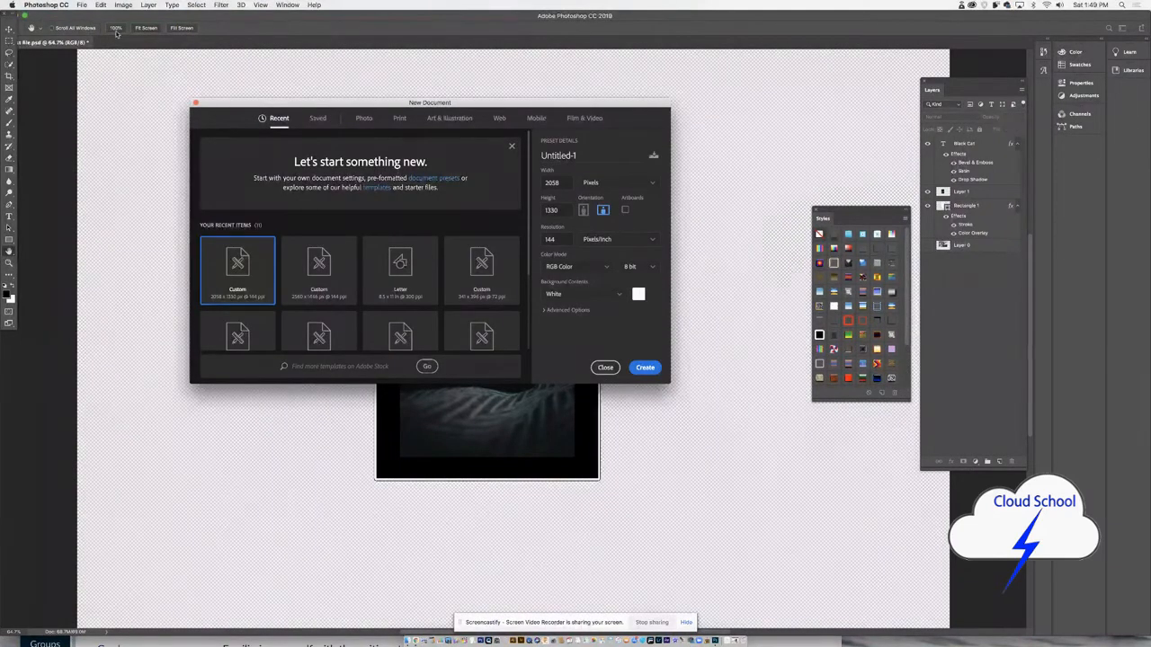
left_click(401, 264)
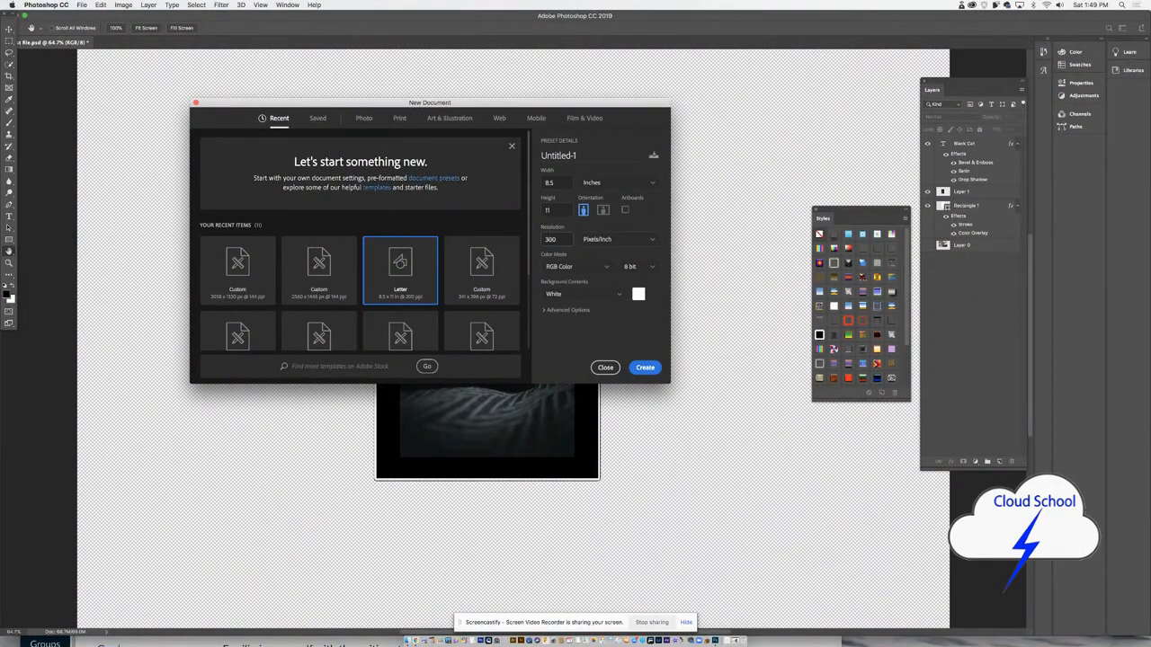
left_click(644, 367)
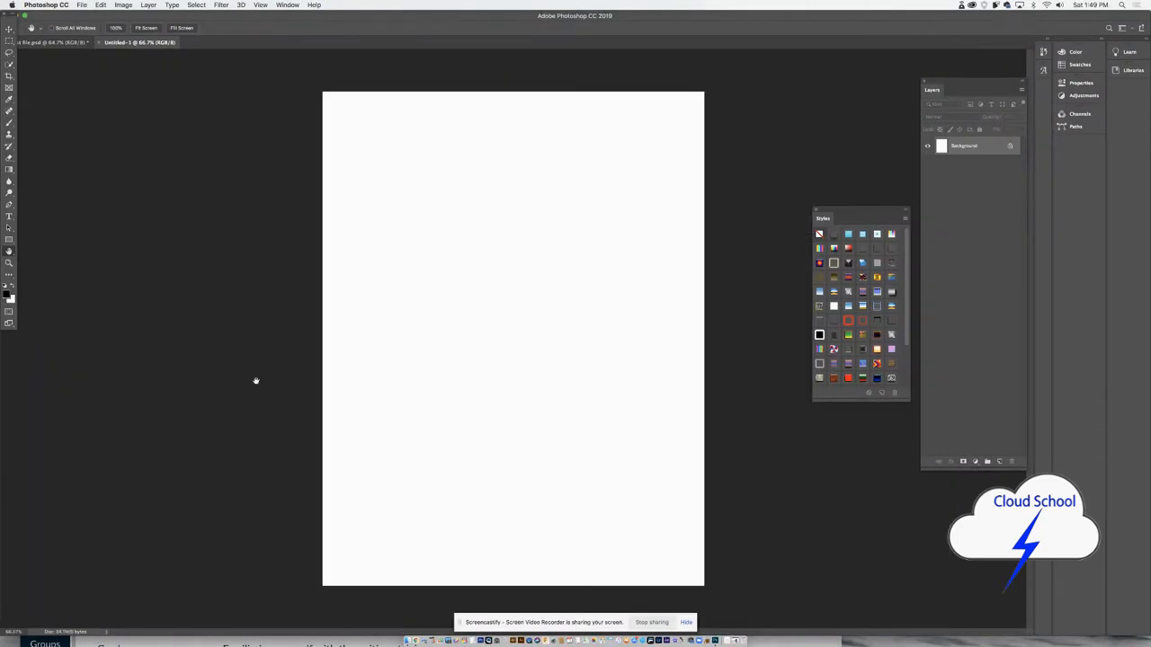
left_click(54, 42)
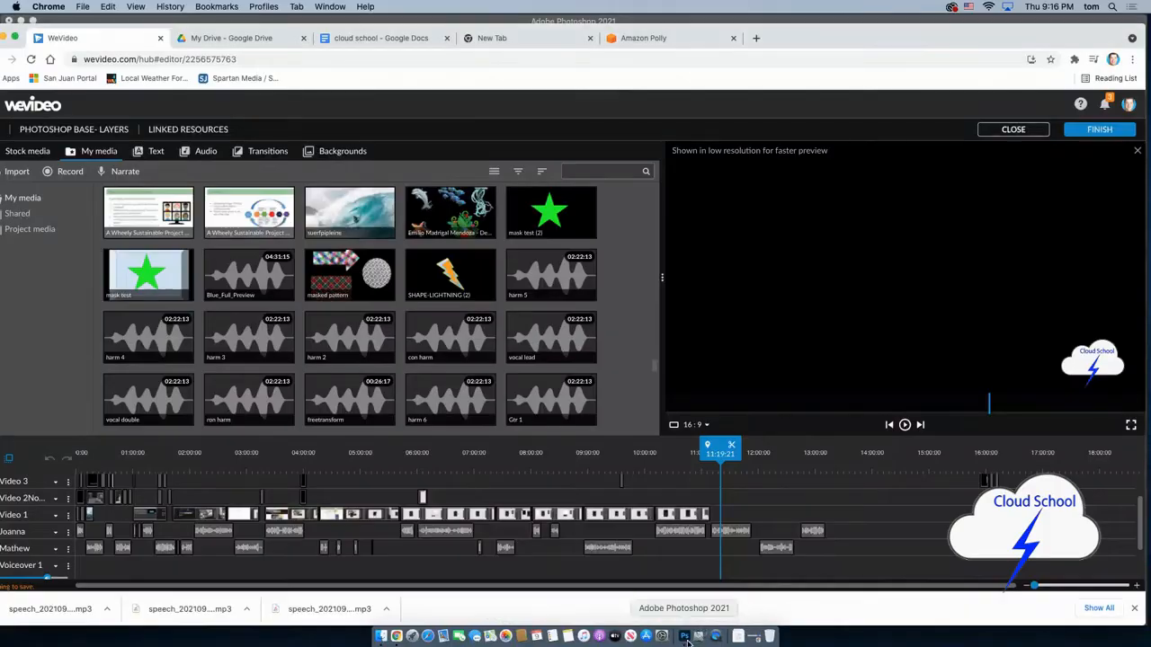
Switch to Photoshop 2021 with the cloudschoolflyer document and select the Ps logo on the canvas with the Move tool
left_click(684, 640)
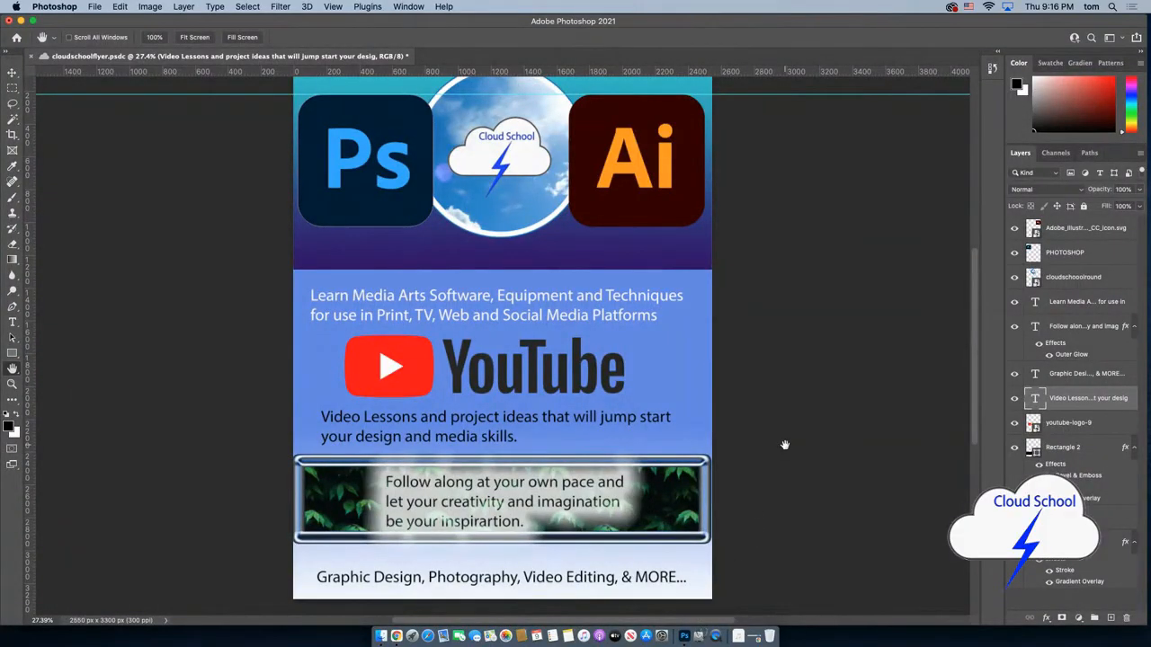
left_click(12, 72)
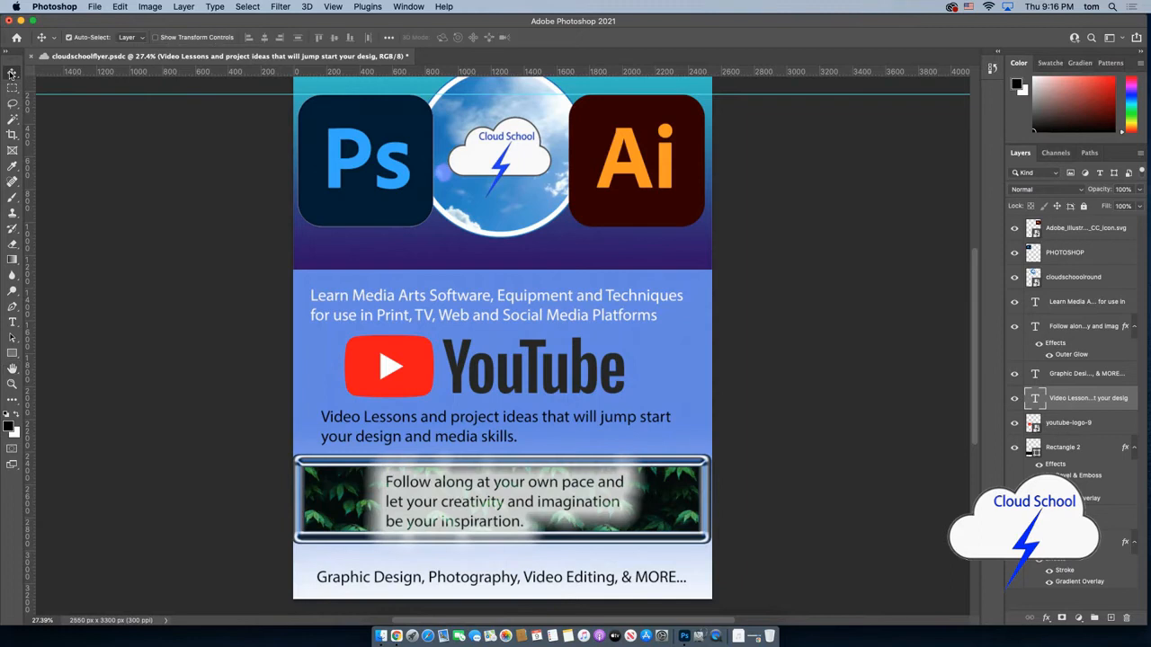
left_click(340, 162)
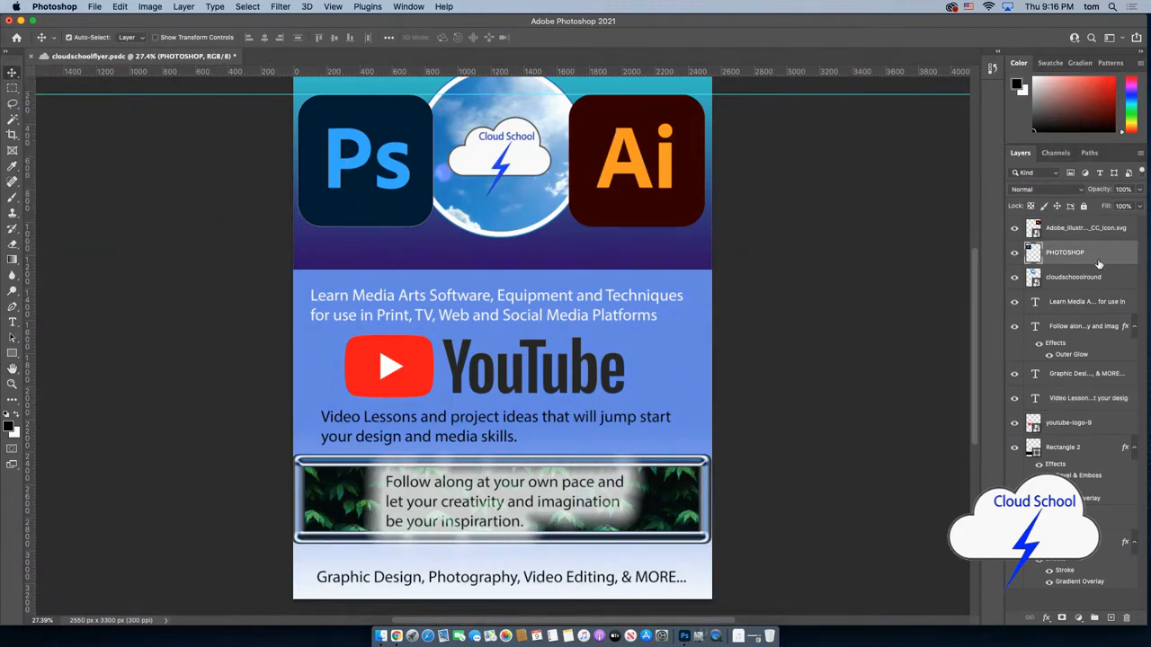
Select the Ai logo on the flyer and rasterize its Adobe Illustrator icon layer
left_click(661, 205)
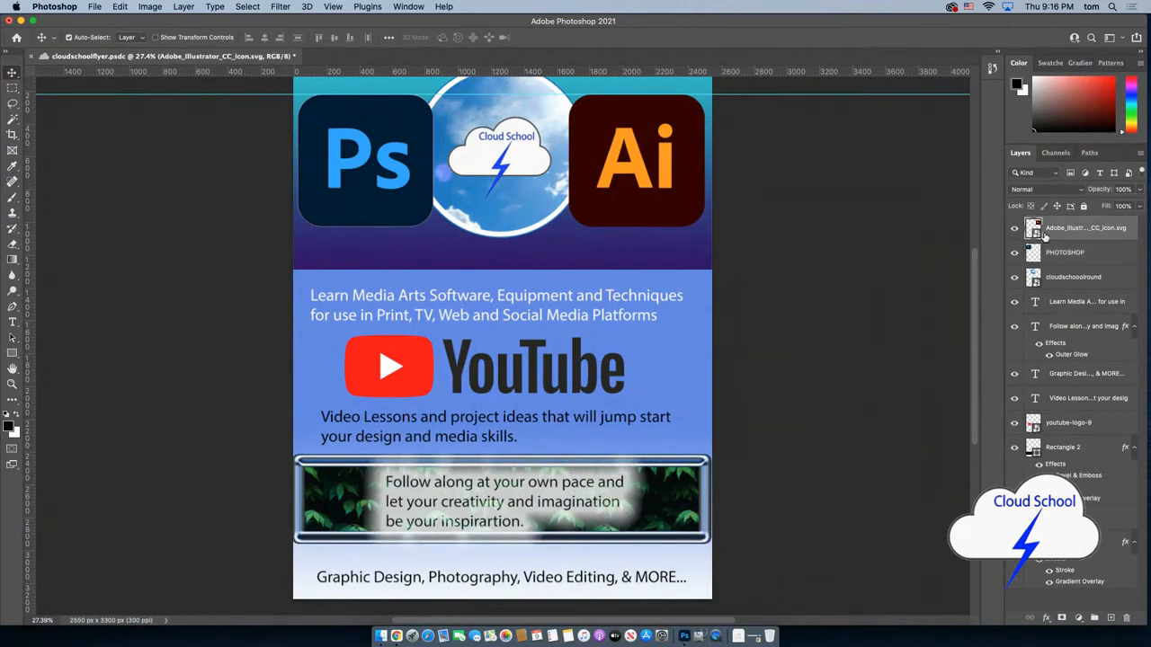
right_click(1062, 232)
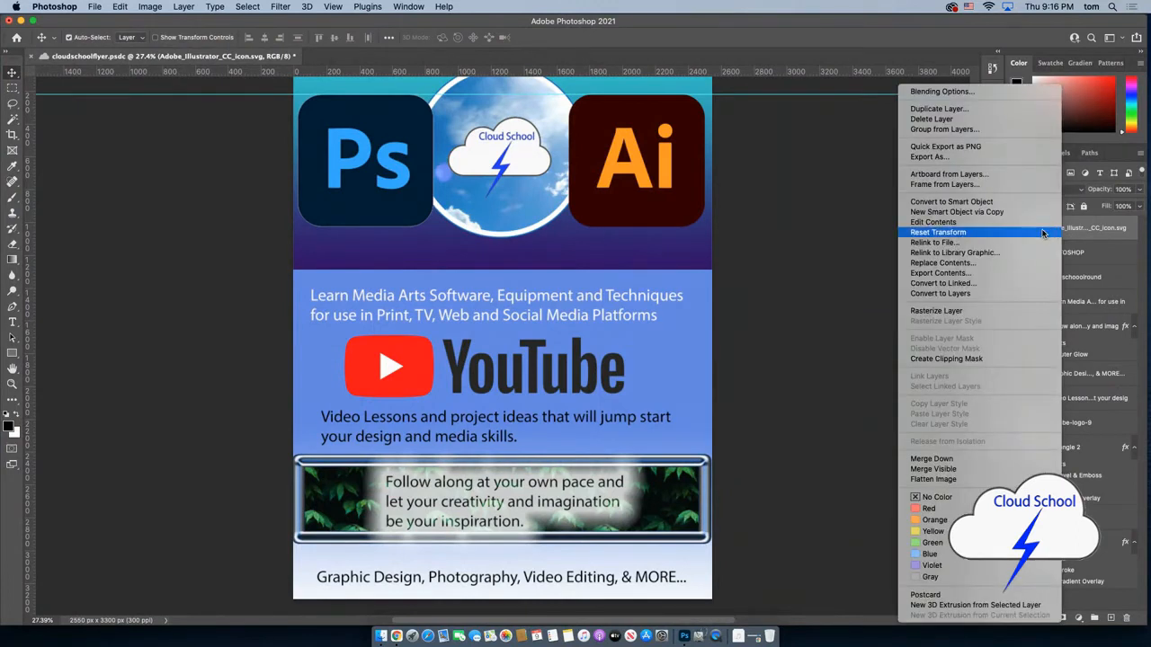
left_click(987, 314)
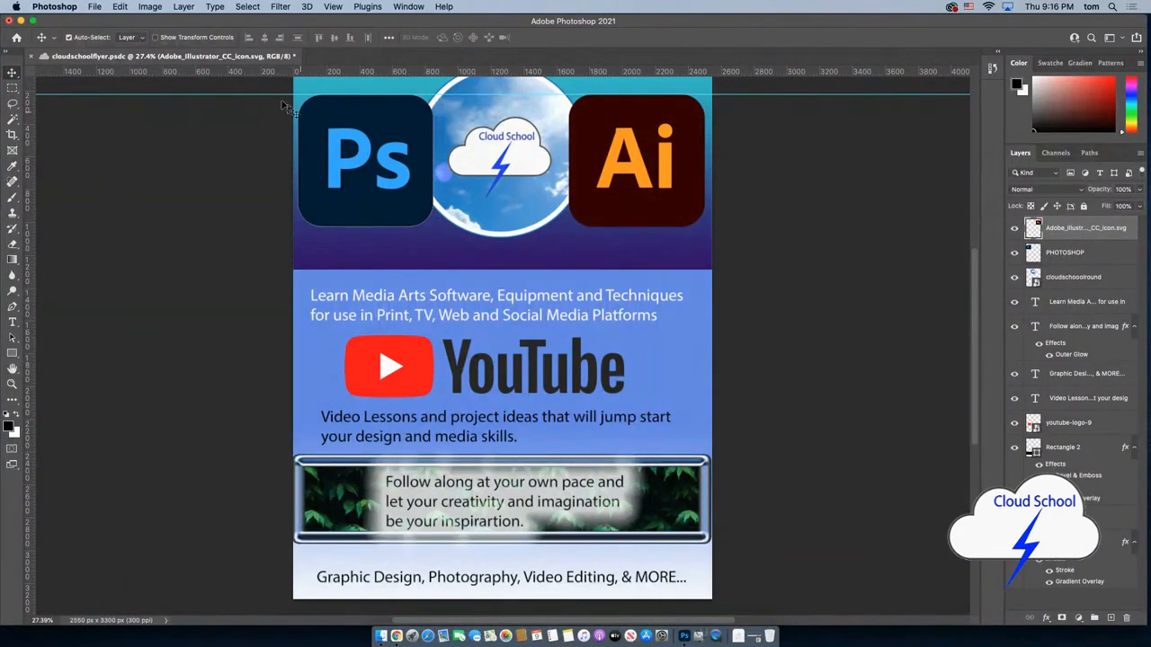
left_click(99, 9)
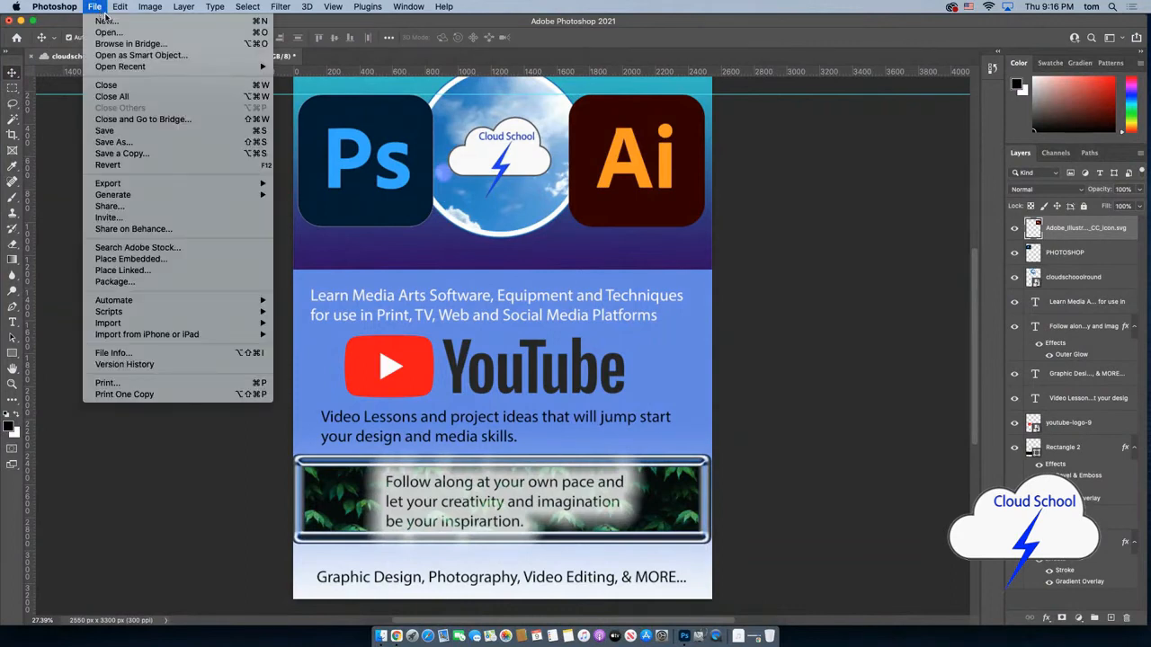
left_click(133, 260)
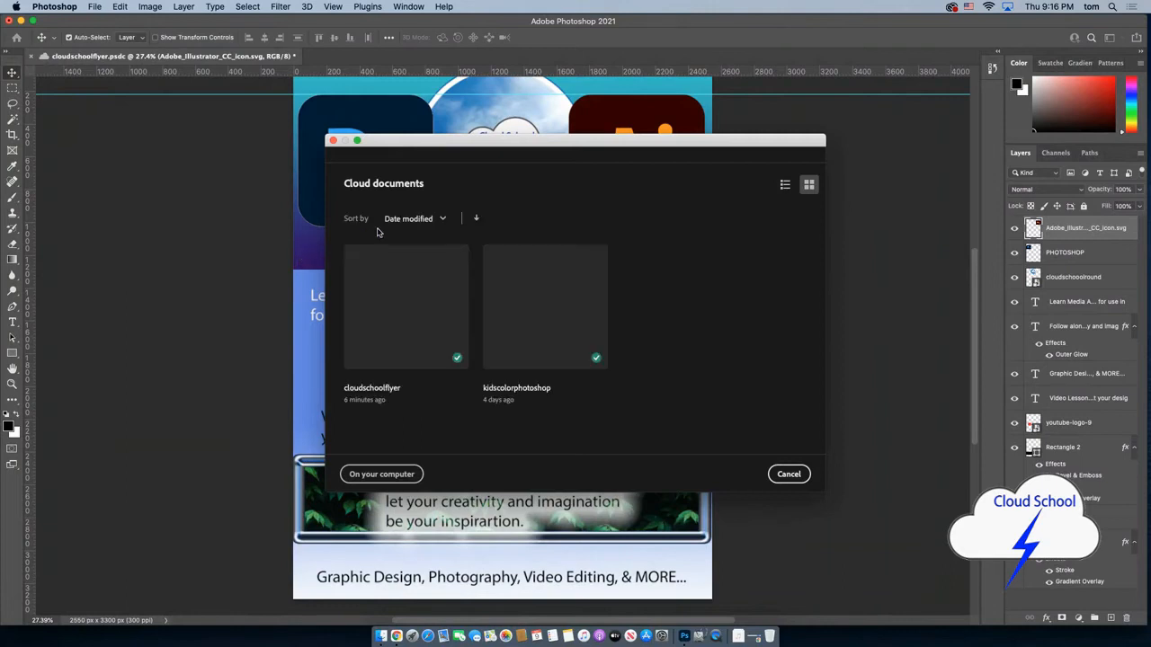
left_click(381, 474)
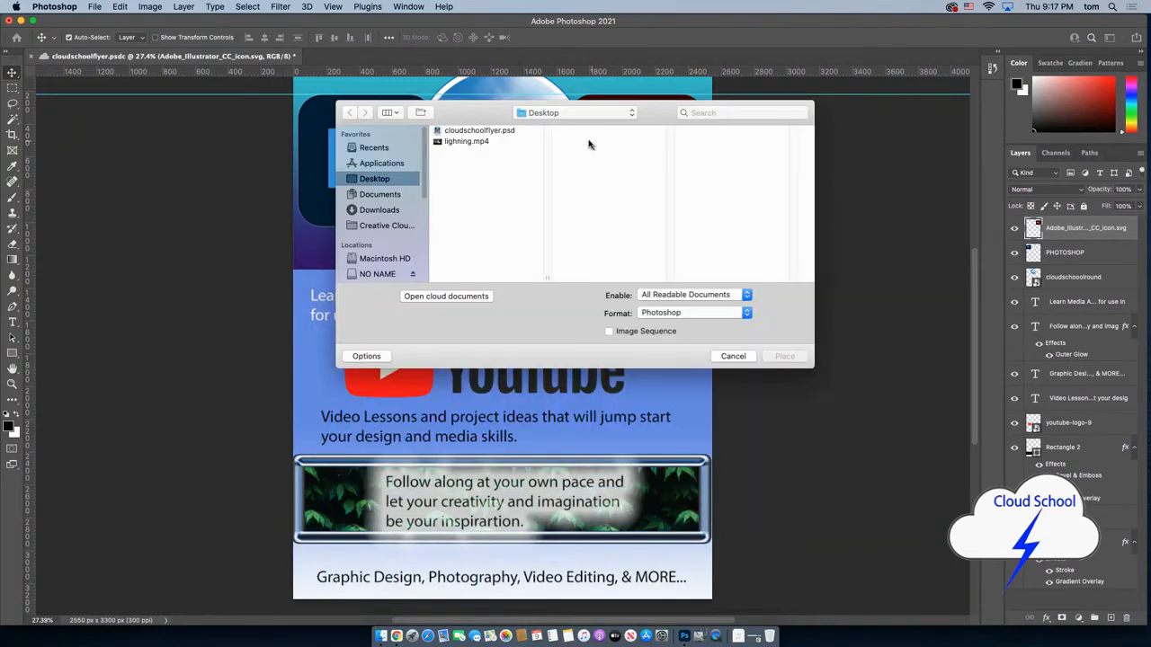
left_click(493, 133)
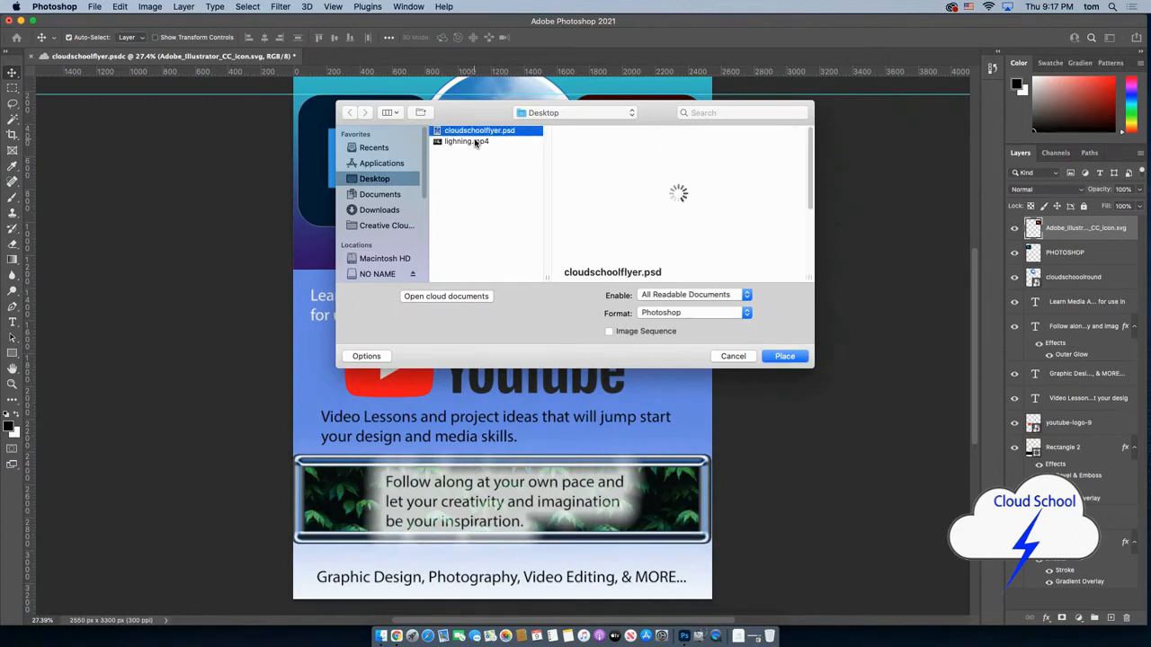
left_click(474, 142)
scroll(425, 189, "down", 1)
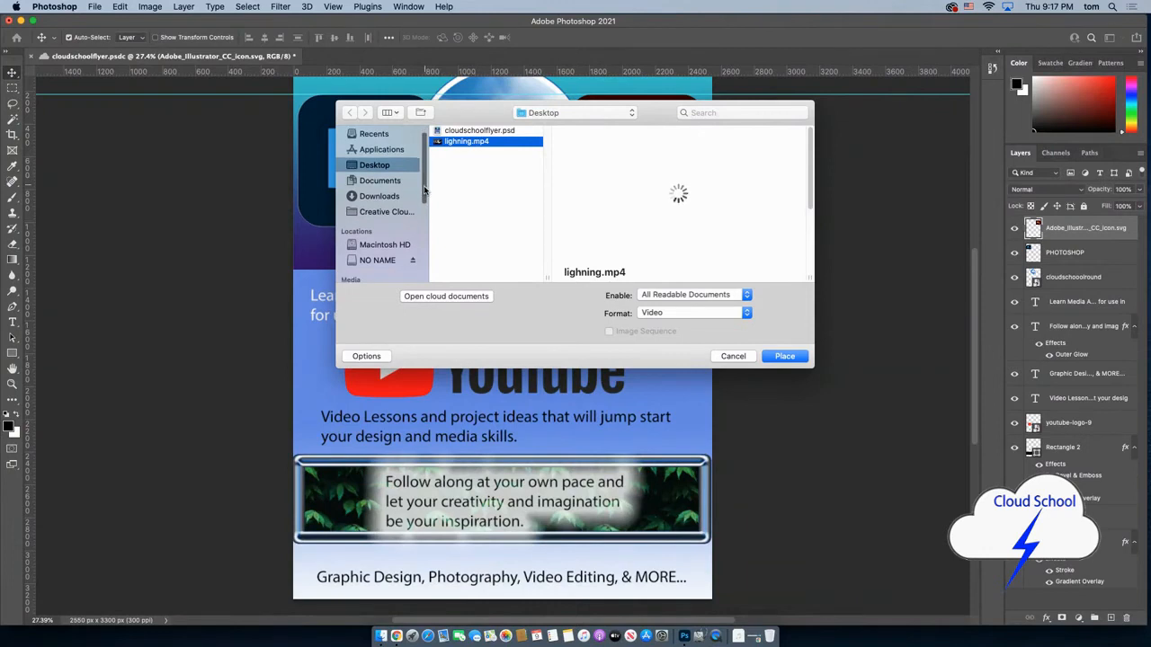
left_click(387, 196)
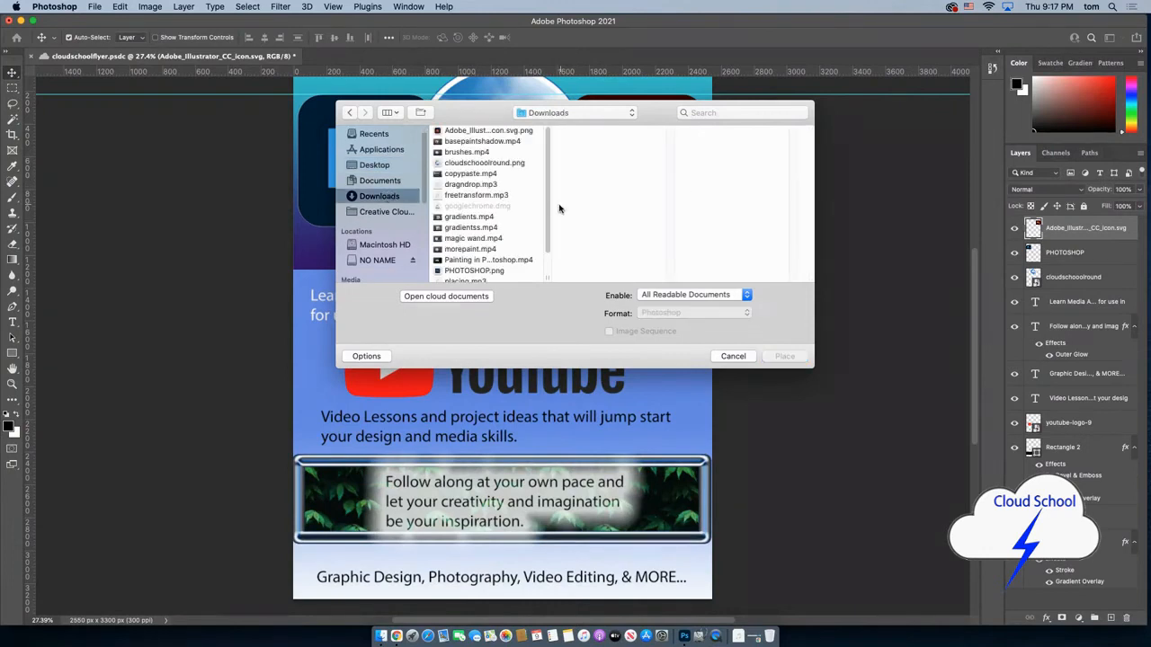
left_click(476, 165)
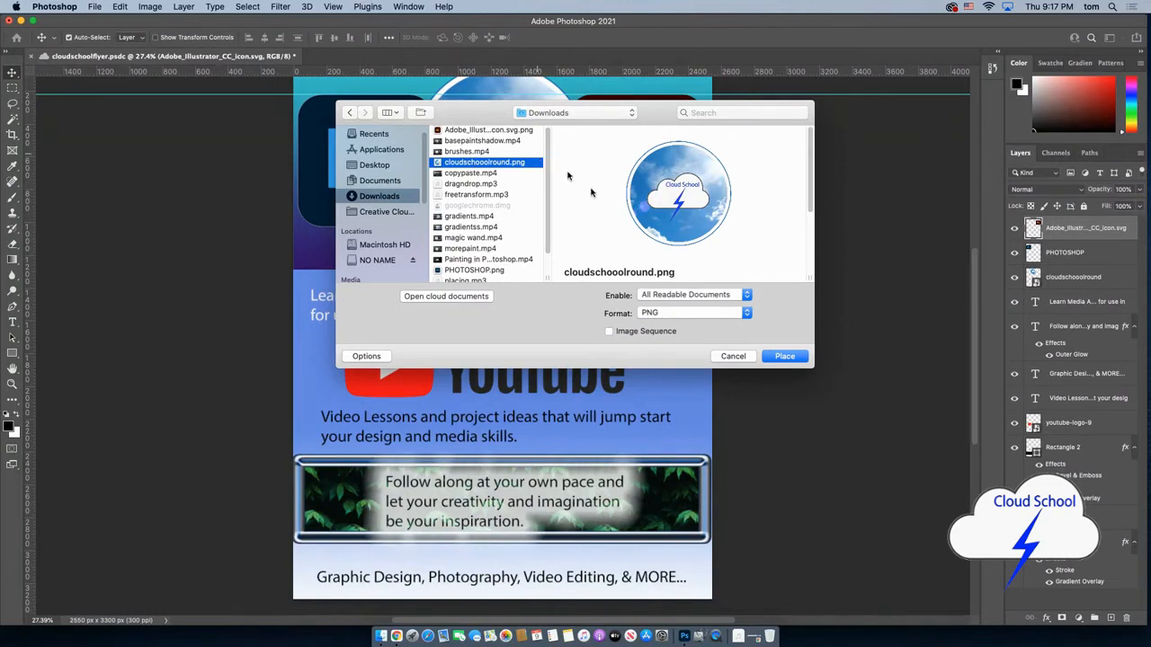
left_click(733, 357)
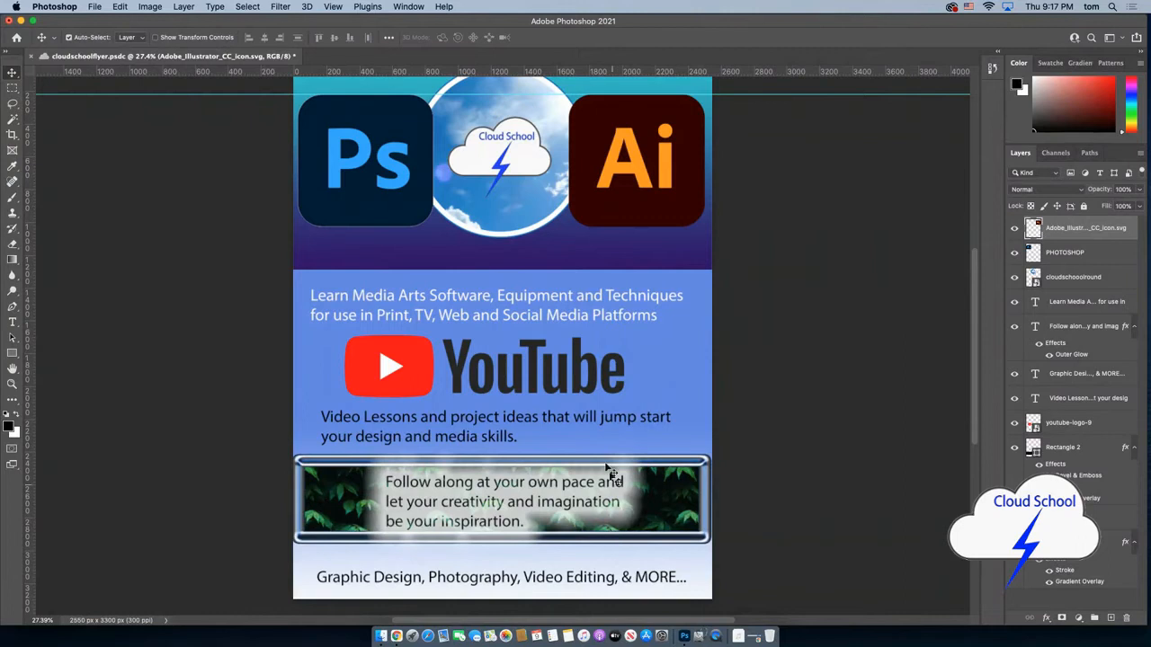
Switch to Finder, show the Downloads folder, and move its window clear of the flyer artwork
left_click(382, 637)
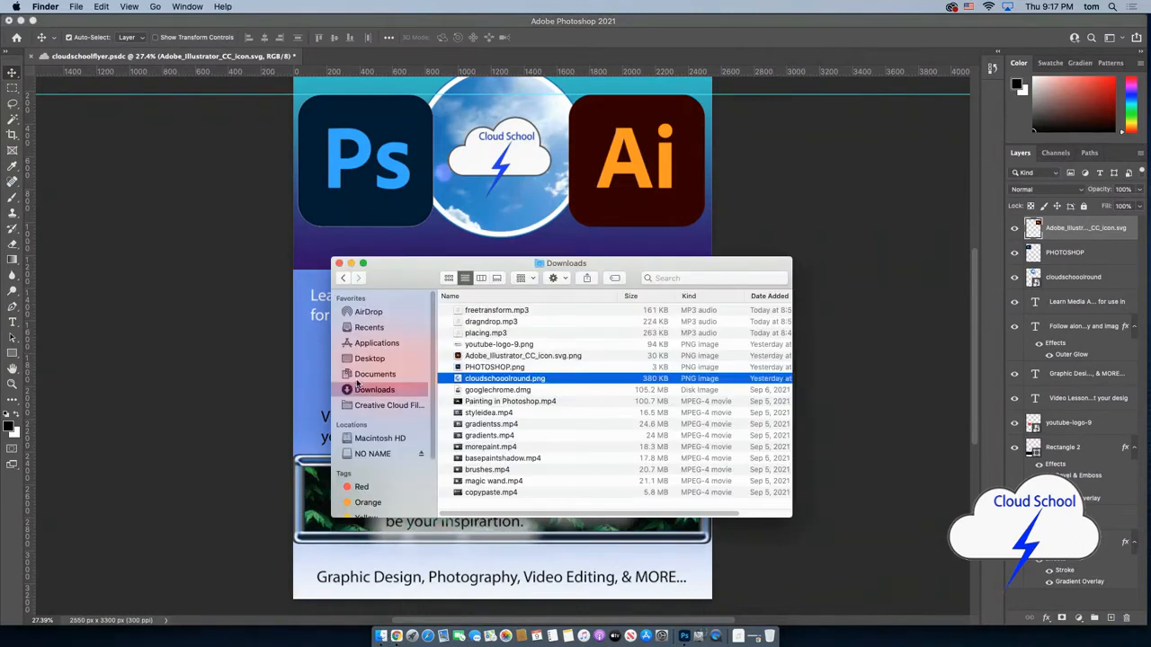
left_click(359, 359)
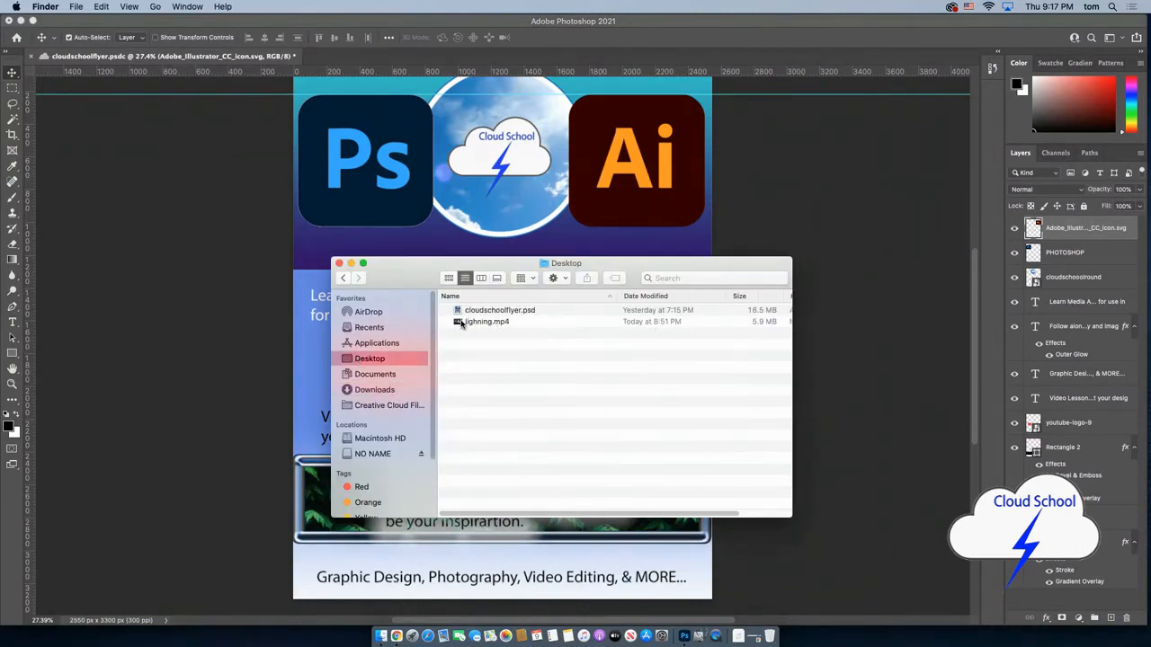
left_click(374, 390)
left_click_drag(403, 278, 807, 270)
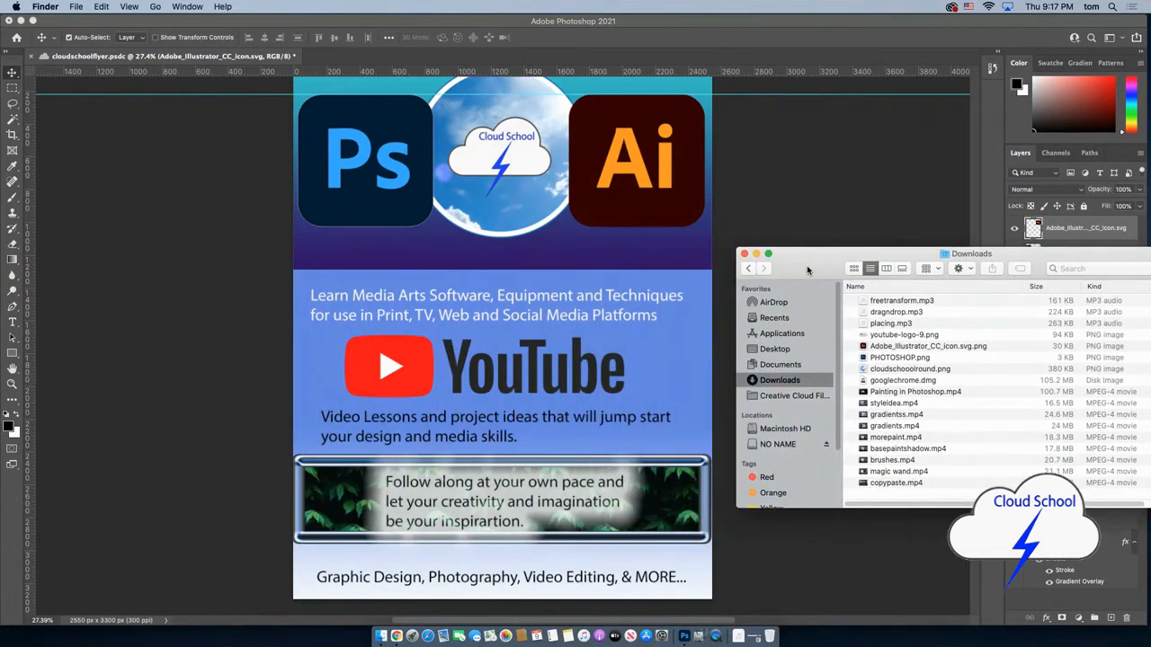